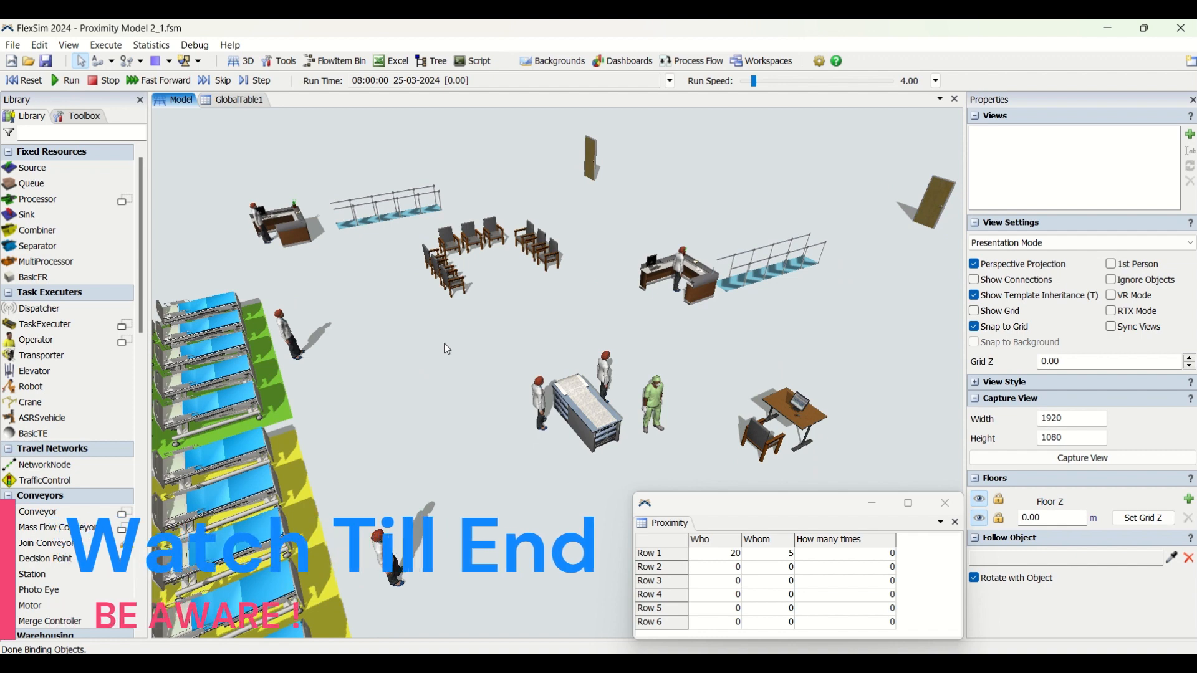
# Show the toolbox contents and check the Observation Room 1 and Observation Room 2 values in GlobalTable1 before returning to the model
pyautogui.click(83, 117)
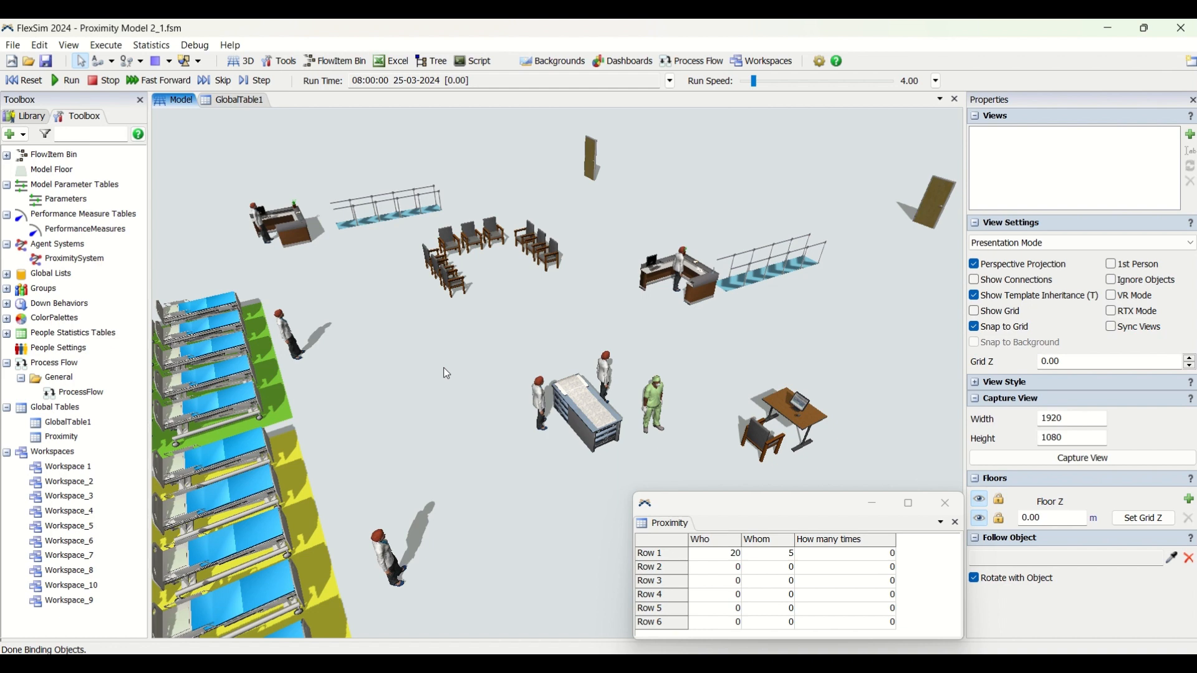
pyautogui.moveTo(508, 345); pyautogui.dragTo(522, 326, button='right')
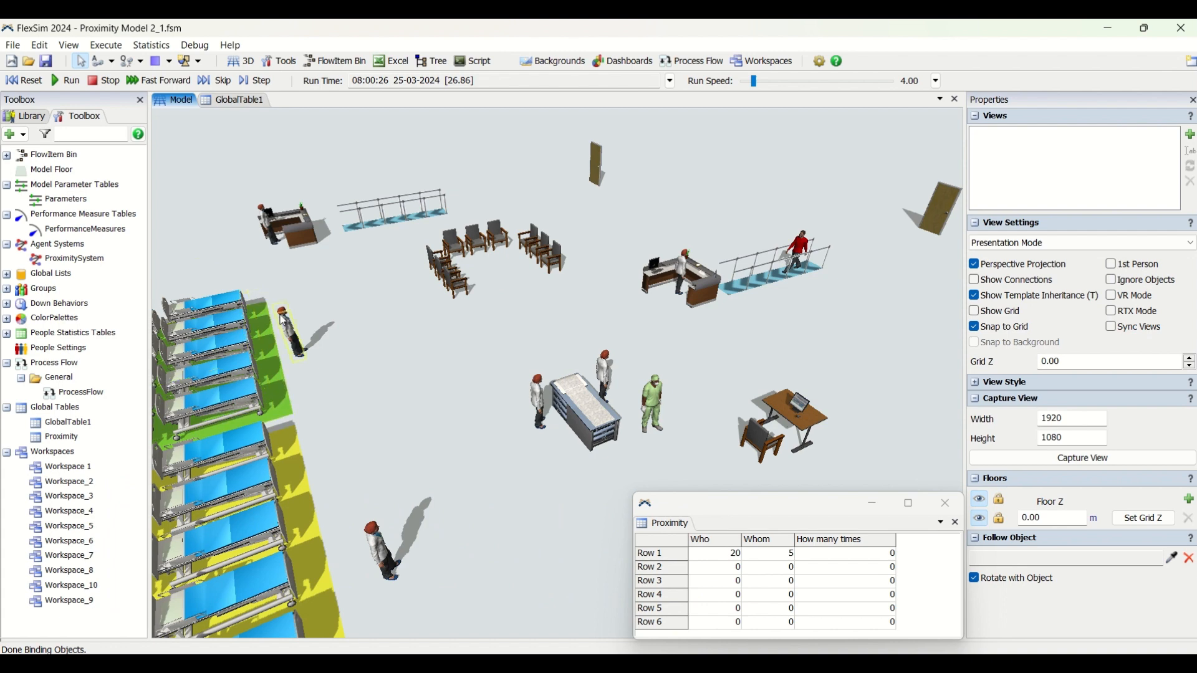
pyautogui.click(240, 100)
pyautogui.click(444, 131)
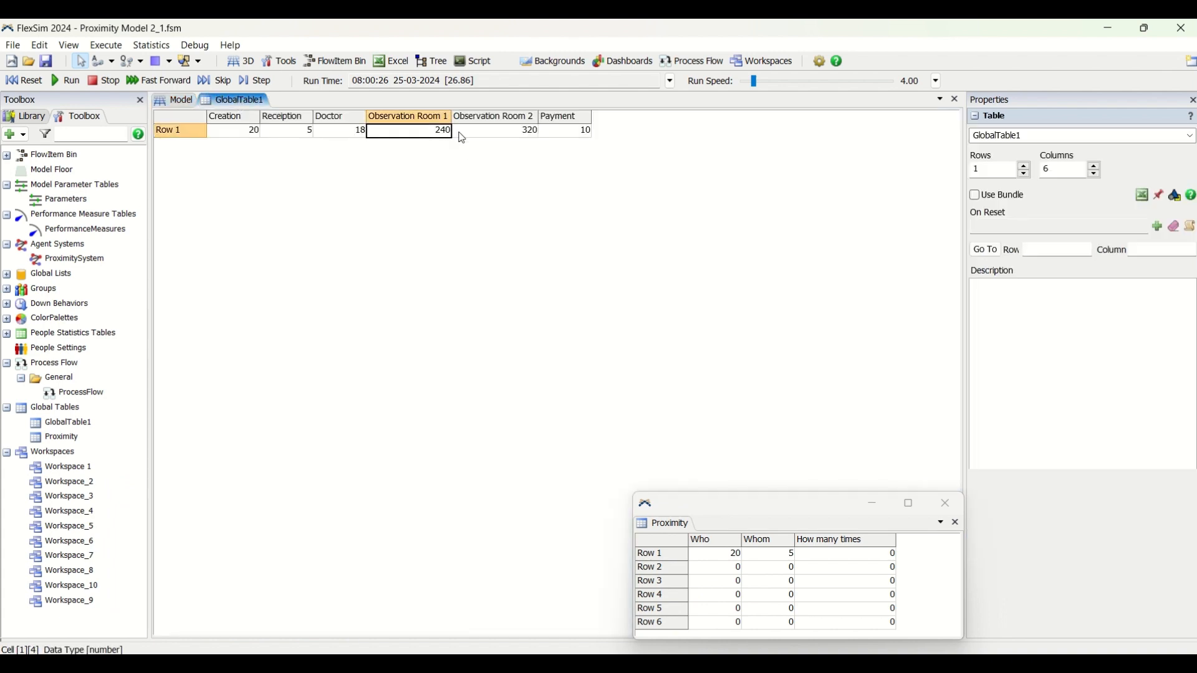
pyautogui.click(507, 132)
pyautogui.click(172, 100)
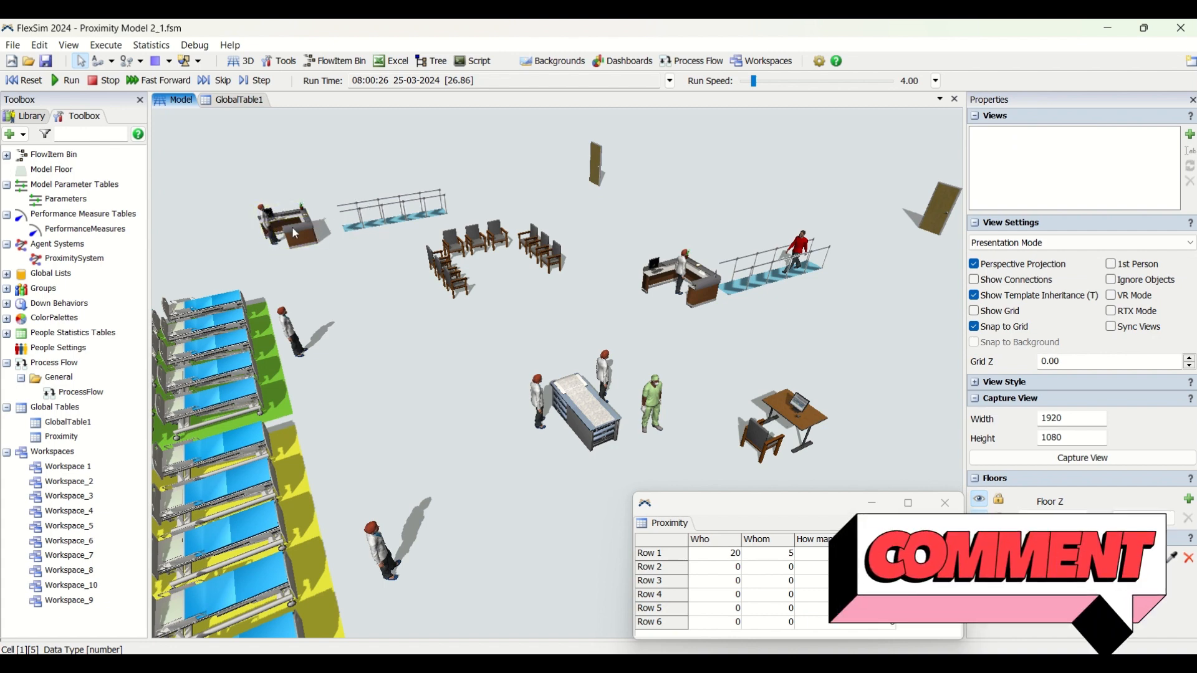
# Inspect the clinic's staff one by one, from MD1 at the reception desk through the examination bed and patient beds to the far desk
pyautogui.click(600, 166)
pyautogui.click(713, 156)
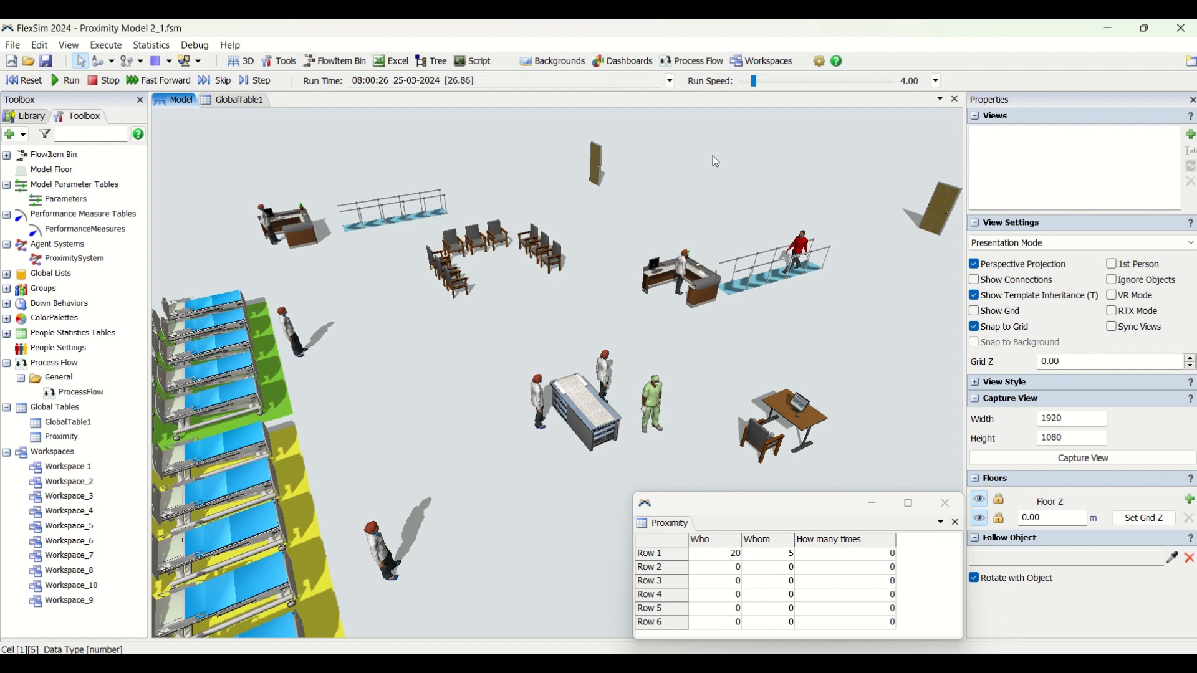
pyautogui.moveTo(628, 311)
pyautogui.mouseDown()
pyautogui.moveTo(627, 297)
pyautogui.moveTo(626, 316)
pyautogui.mouseUp()
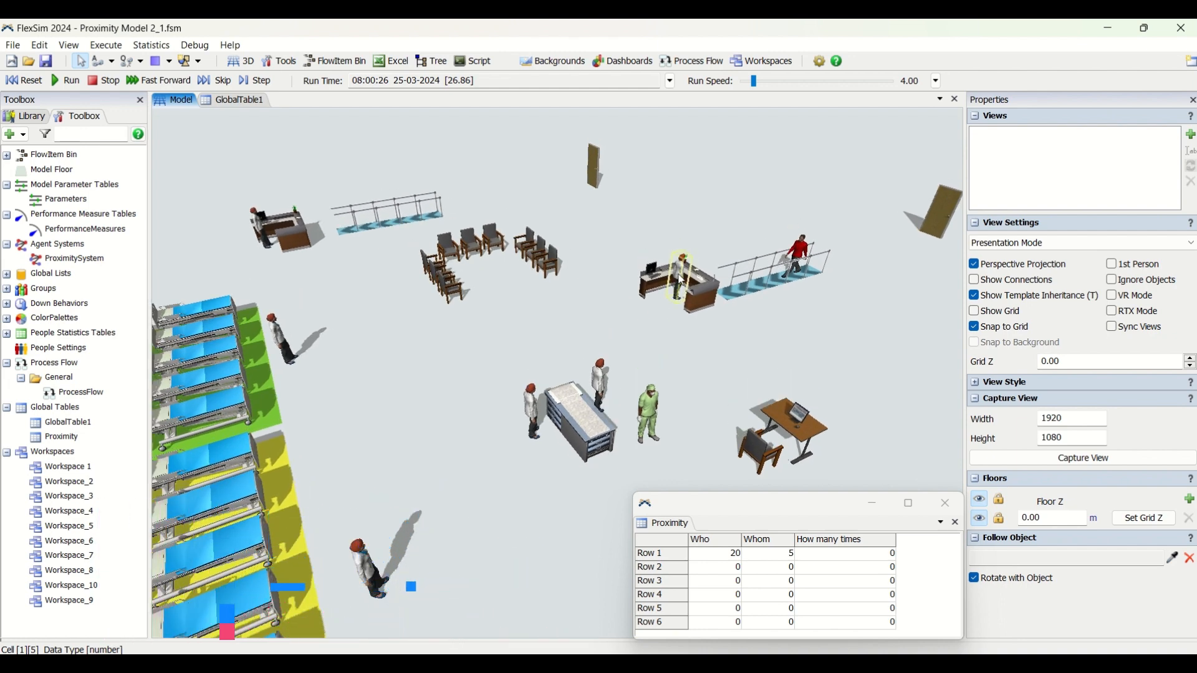
pyautogui.click(679, 294)
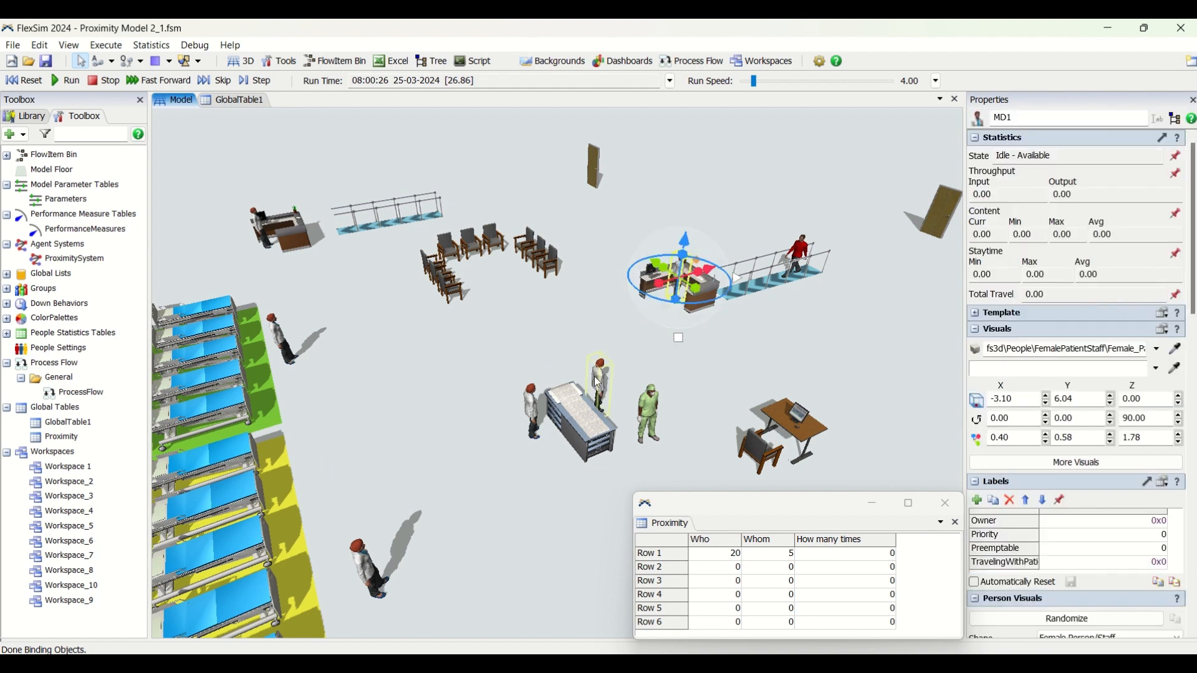
pyautogui.click(597, 382)
pyautogui.click(474, 455)
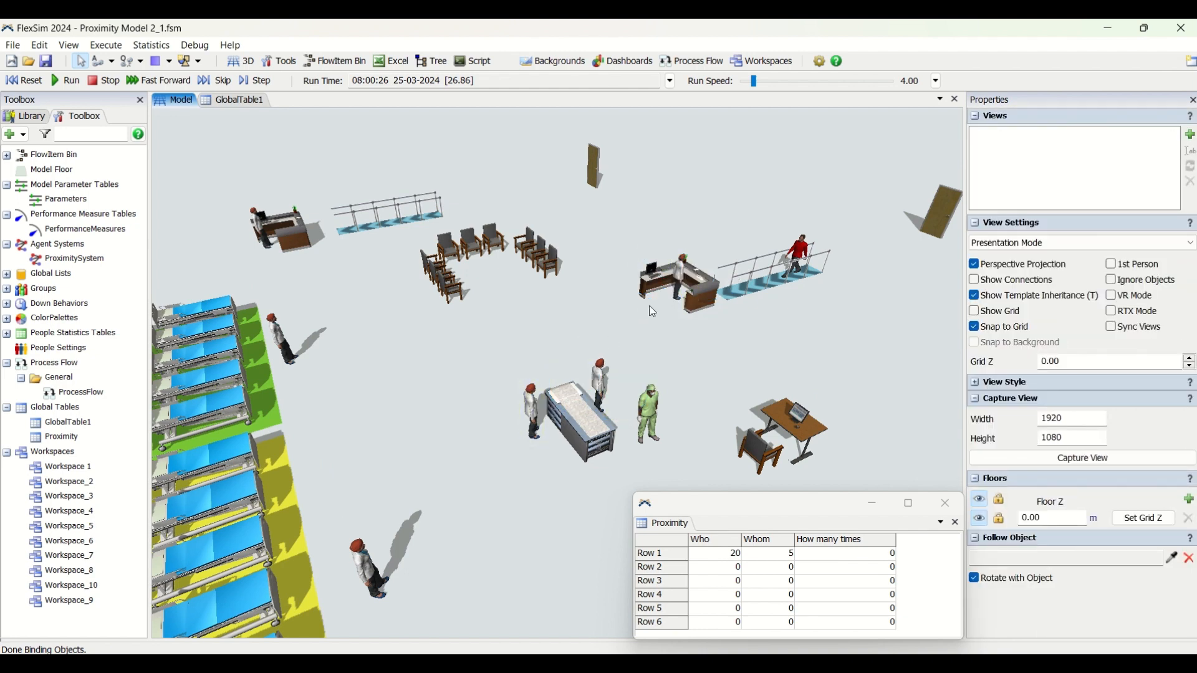
pyautogui.click(683, 284)
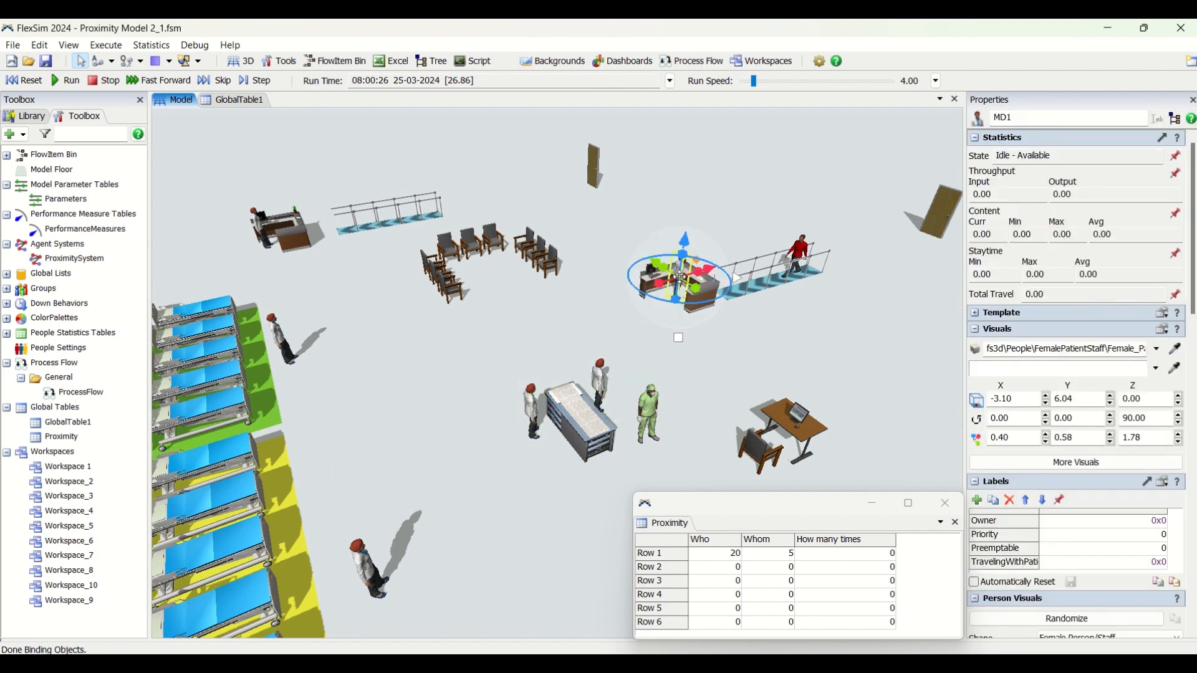
pyautogui.click(604, 383)
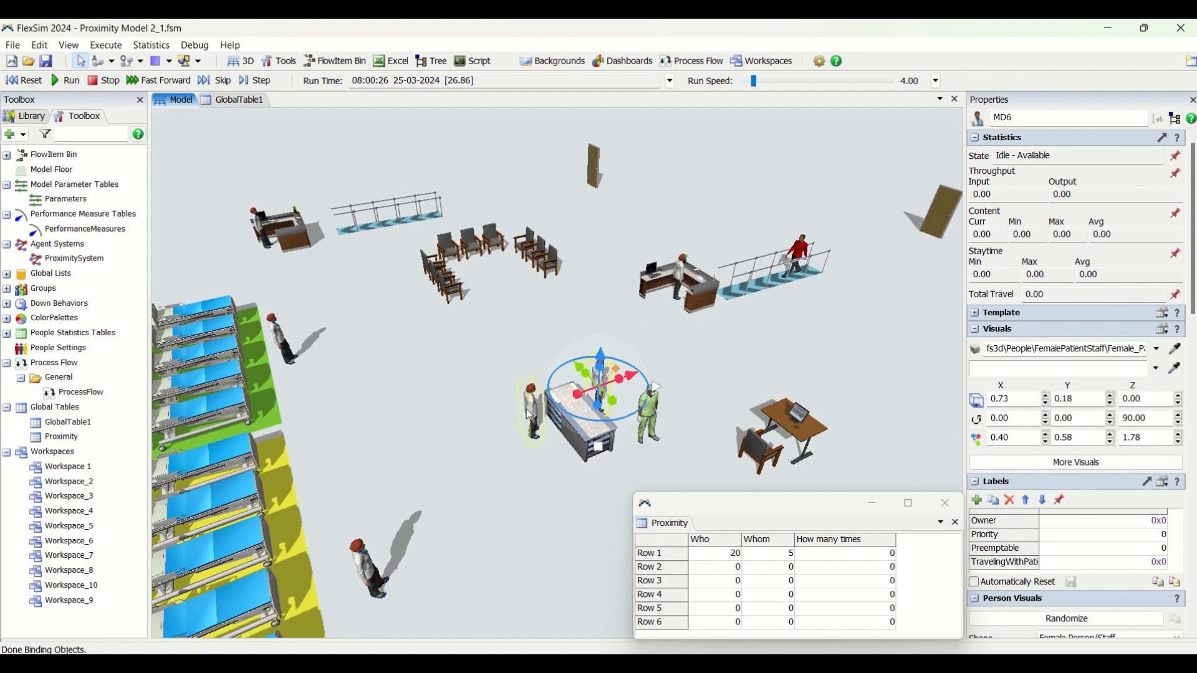
pyautogui.click(598, 388)
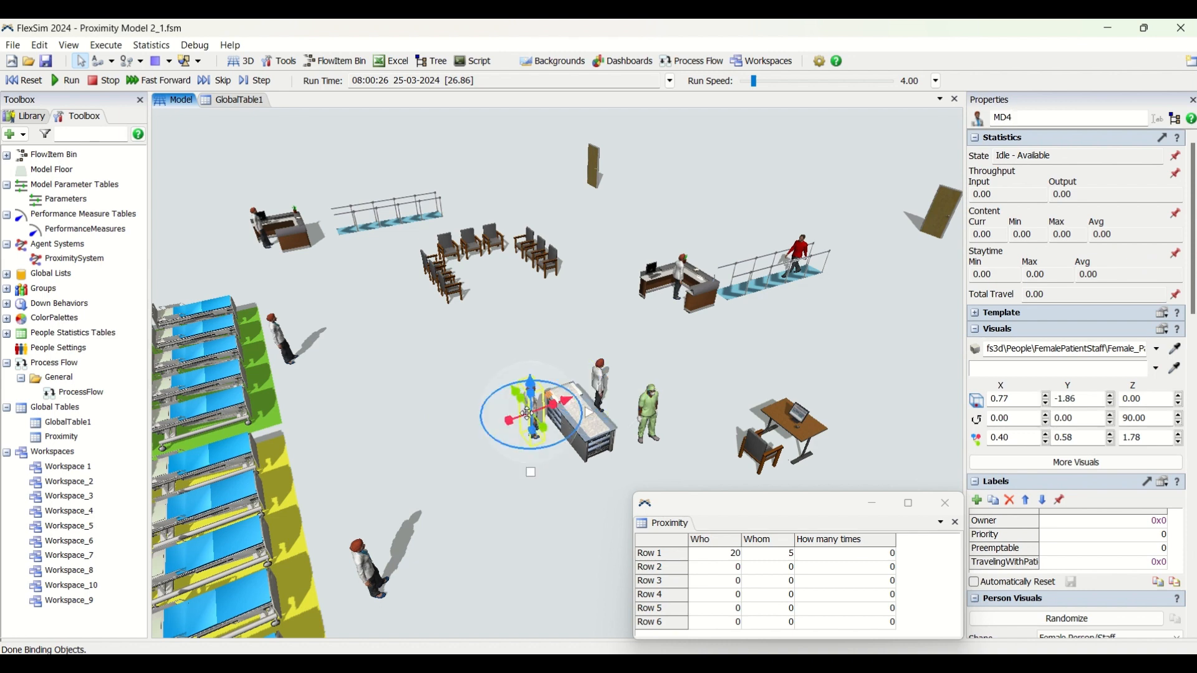
pyautogui.click(370, 563)
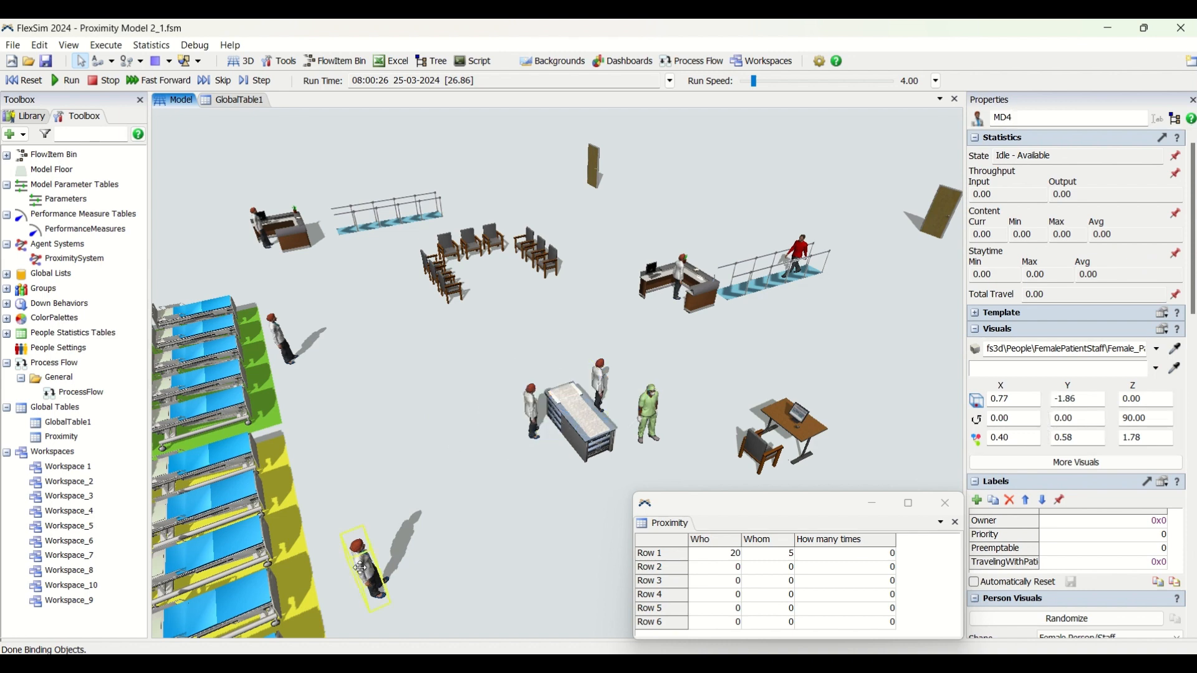
pyautogui.click(288, 340)
pyautogui.click(265, 235)
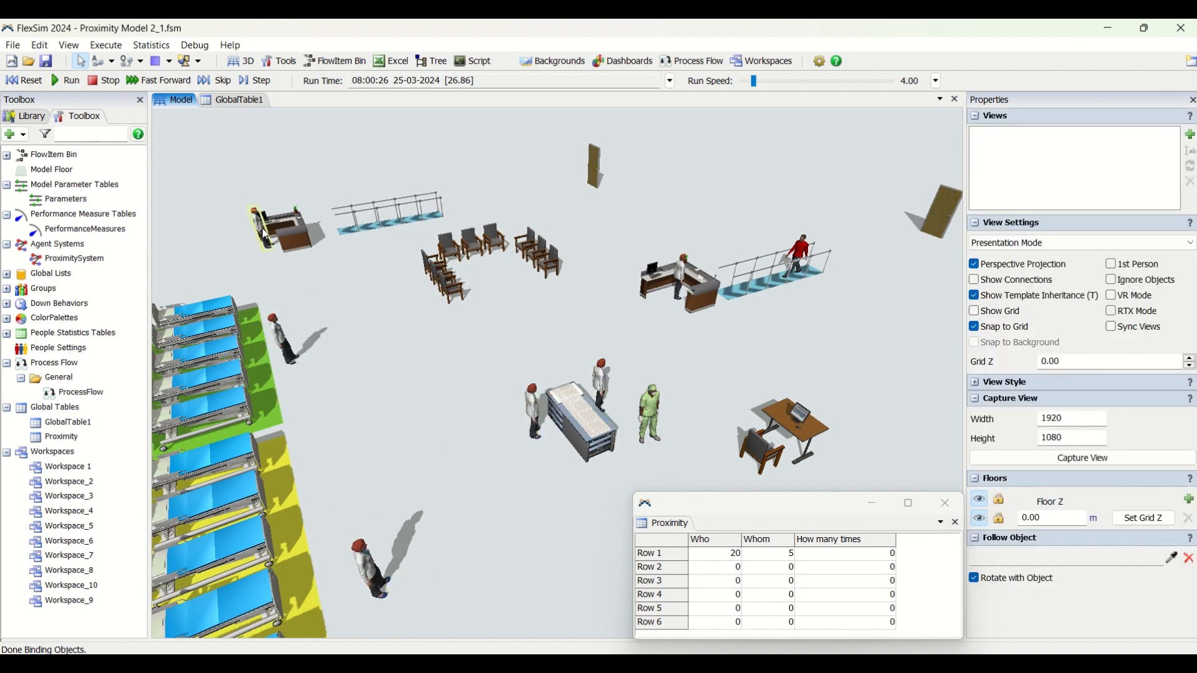
pyautogui.click(264, 235)
pyautogui.click(522, 346)
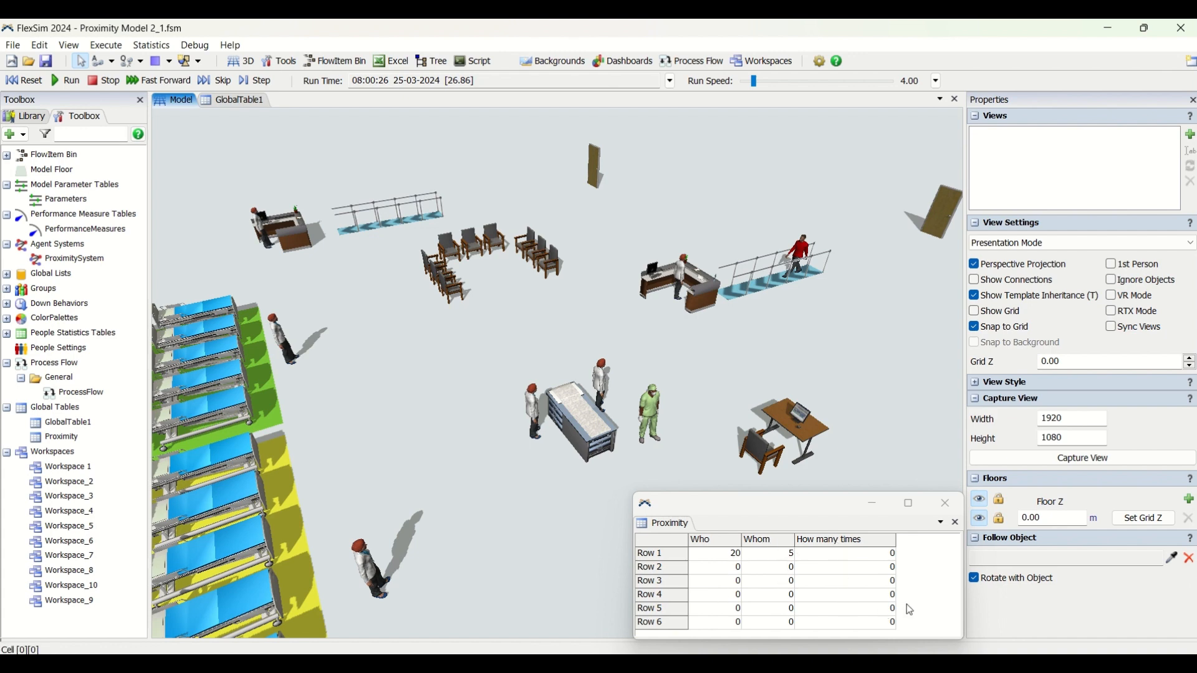
# Check the Proximity table's properties and inspect the staff around the examination bed and beside the green and yellow patient bed areas
pyautogui.click(914, 565)
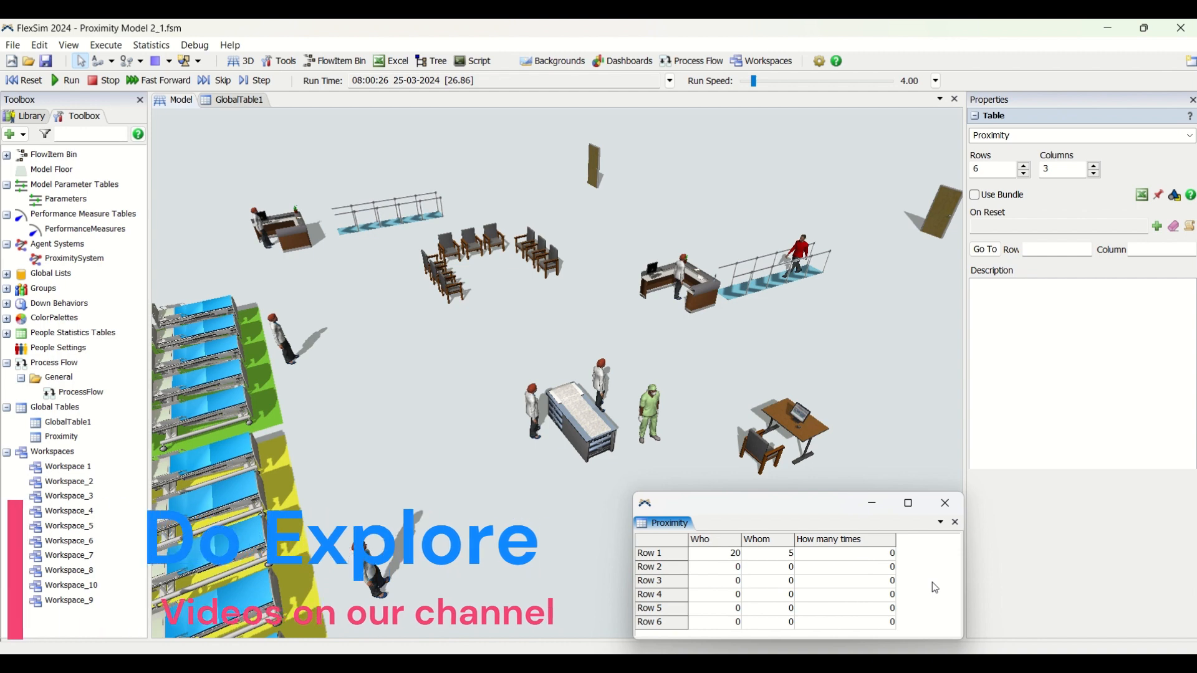
pyautogui.click(723, 390)
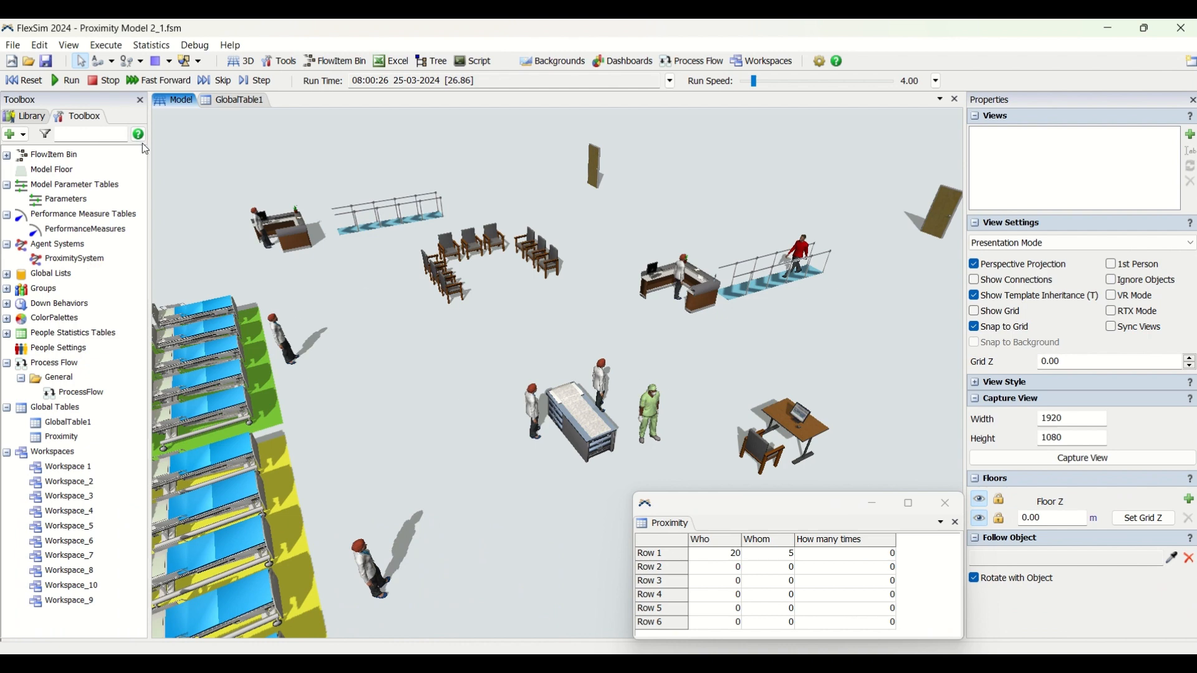
pyautogui.moveTo(404, 337); pyautogui.dragTo(487, 332)
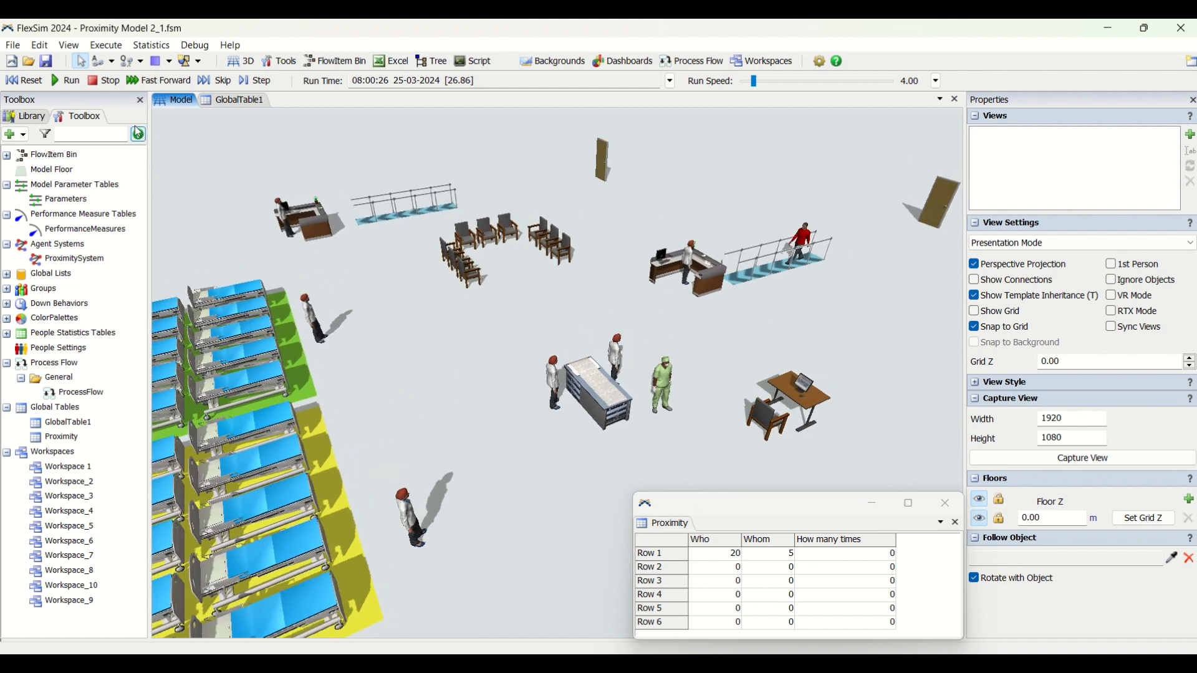
pyautogui.click(619, 353)
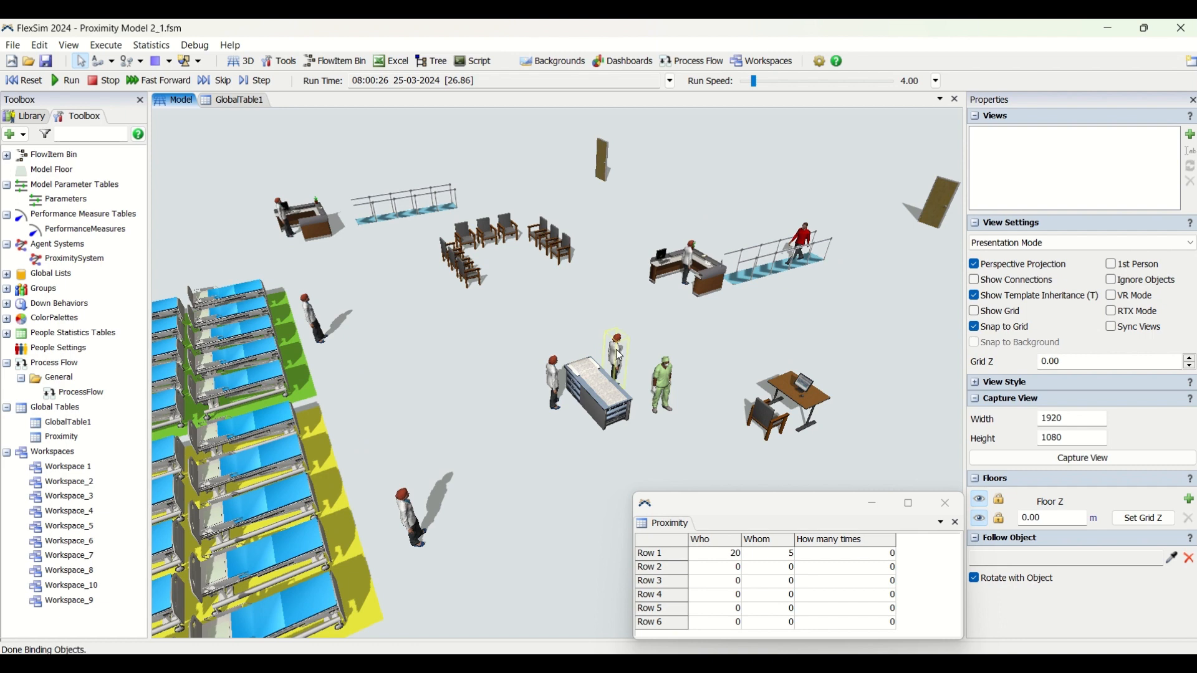
pyautogui.click(552, 387)
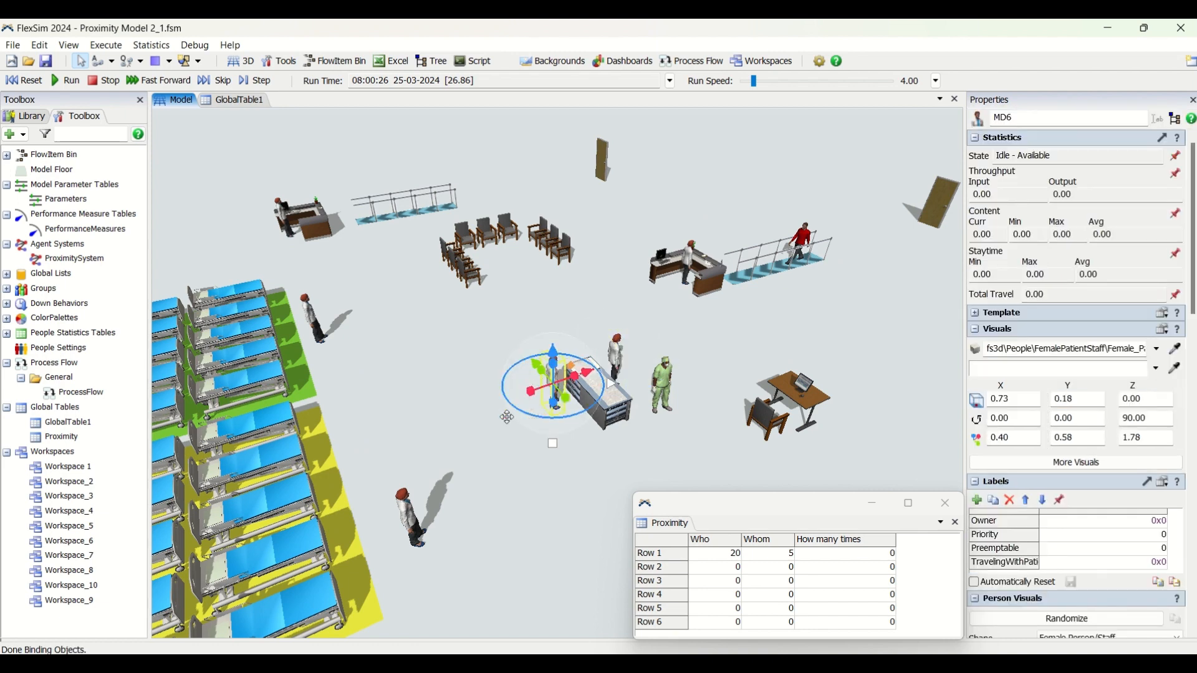
pyautogui.click(411, 518)
pyautogui.click(310, 309)
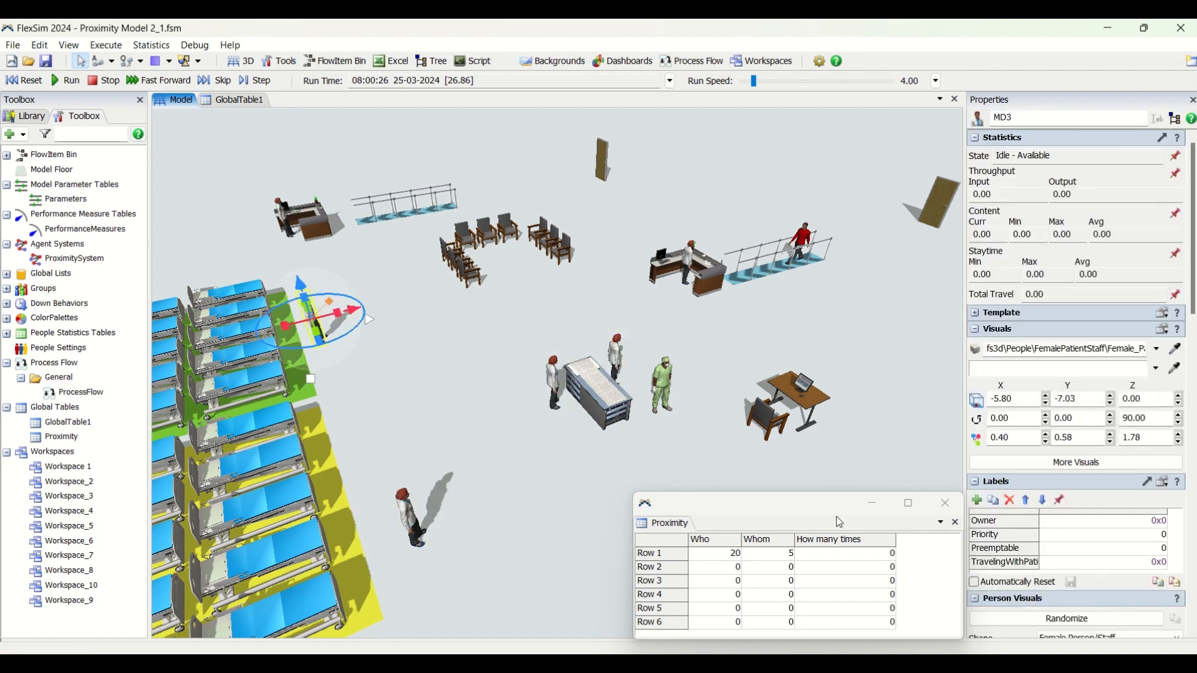
pyautogui.click(702, 310)
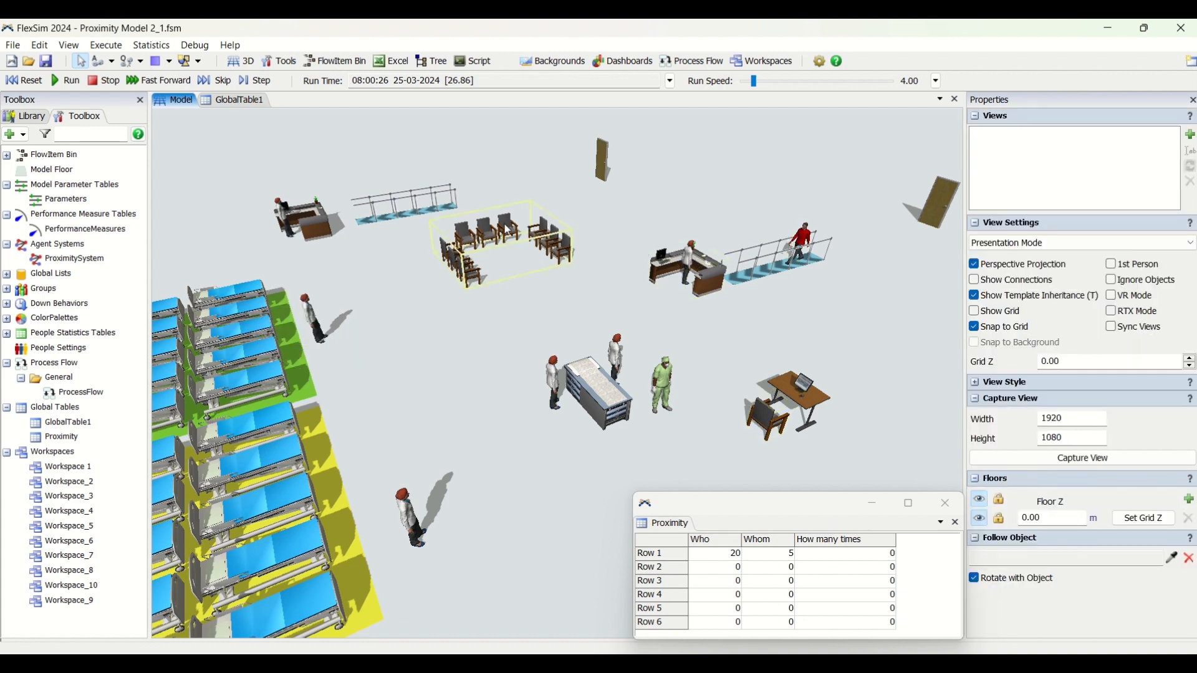
# Inspect MD4 and the other white-coated staff member standing on either side of the examination bed
pyautogui.click(558, 372)
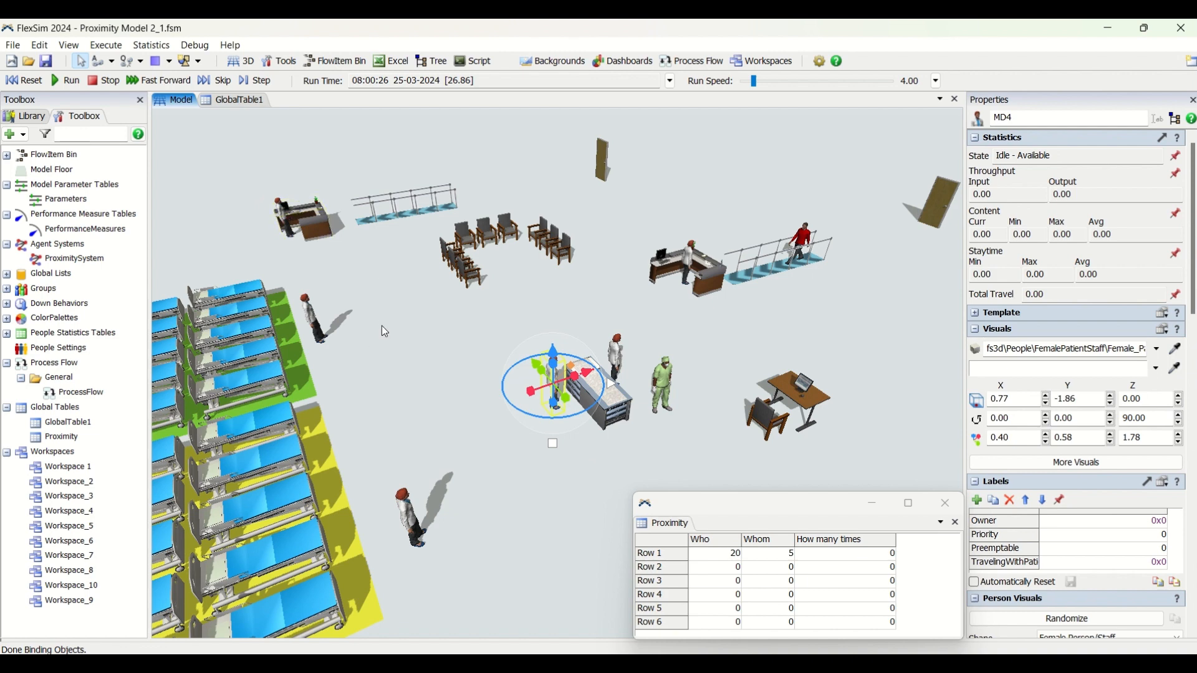
pyautogui.moveTo(388, 338); pyautogui.dragTo(381, 341, button='right')
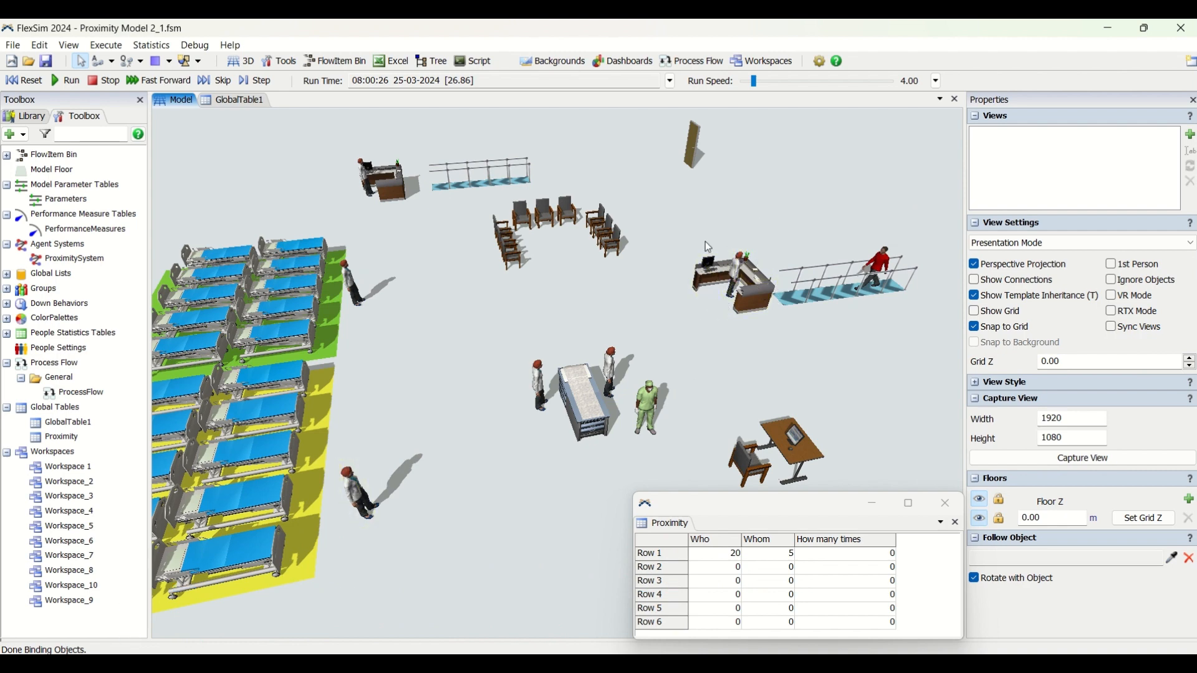
pyautogui.click(614, 366)
pyautogui.click(685, 349)
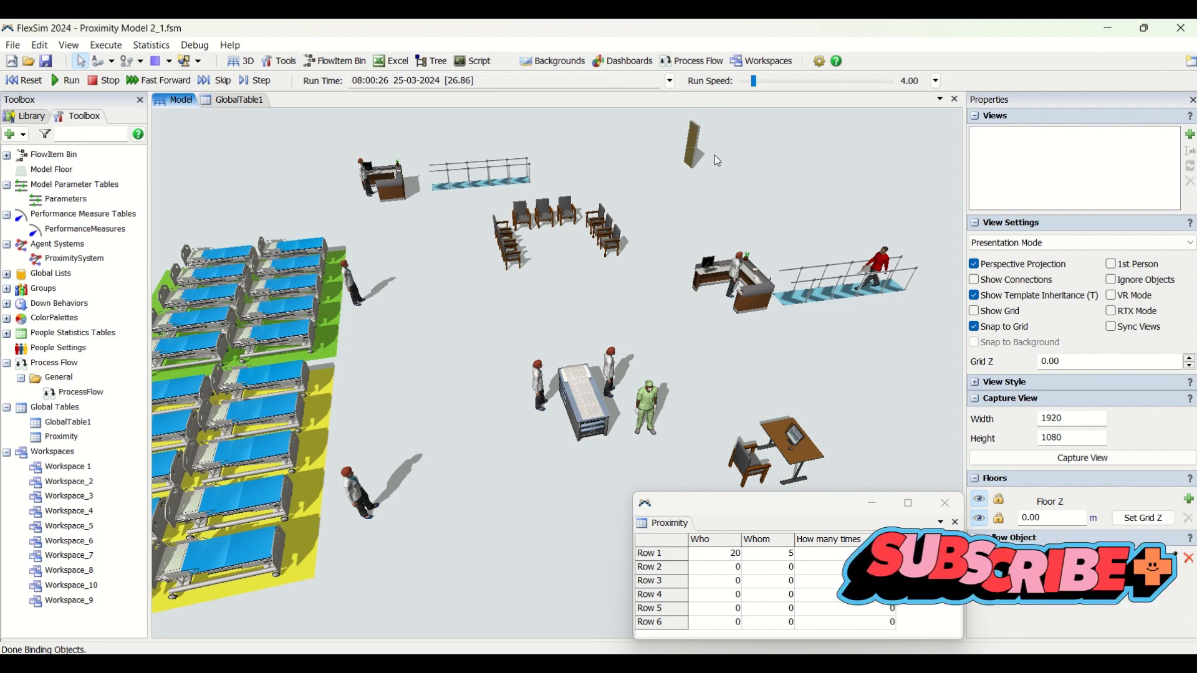
# Slow the simulation to a run speed of 0.59 and watch the staff and patient around the examination bed
pyautogui.moveTo(764, 201); pyautogui.dragTo(674, 156, button='right')
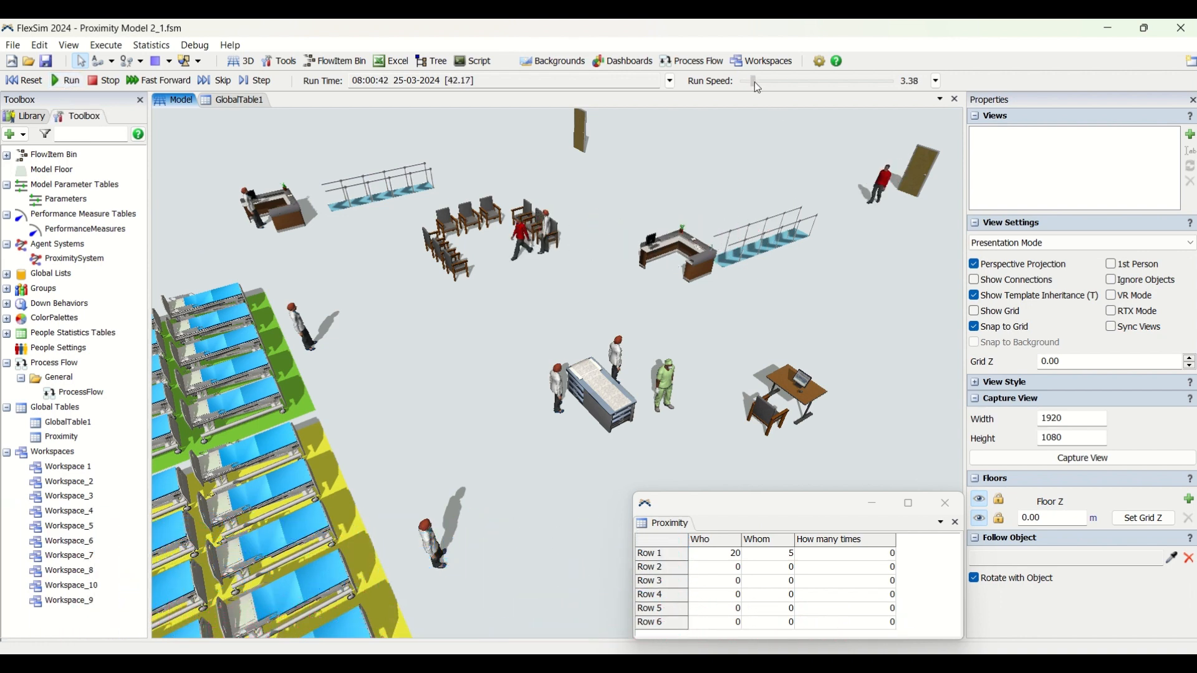
pyautogui.moveTo(756, 84); pyautogui.dragTo(752, 81)
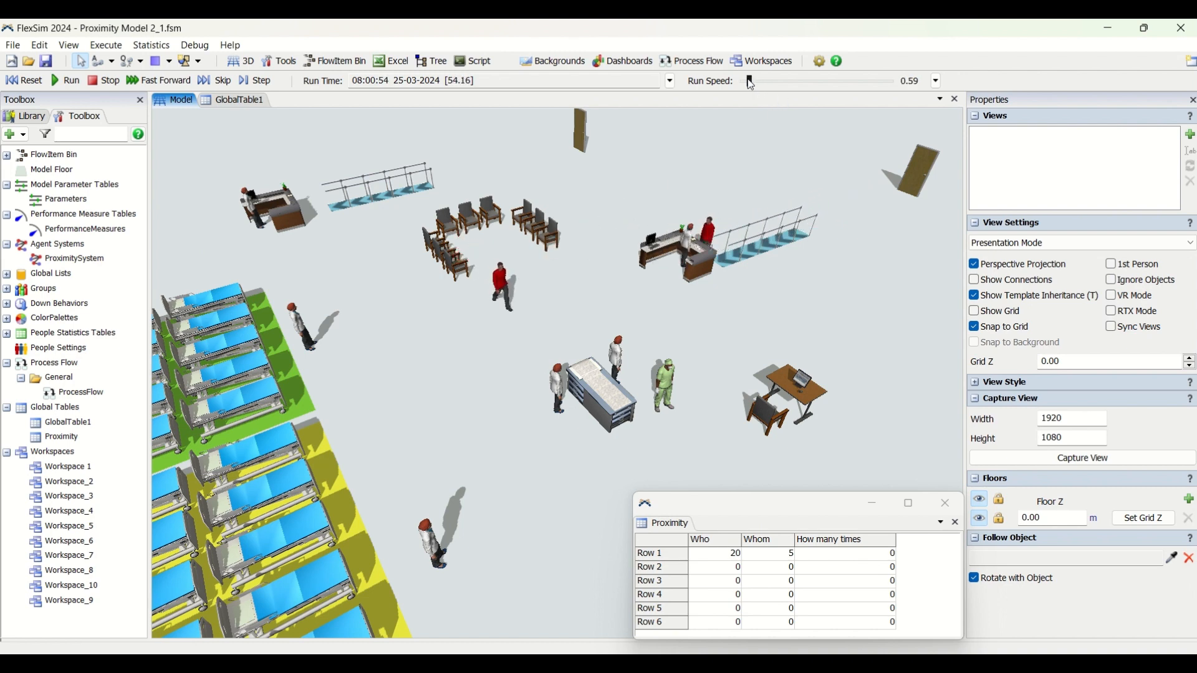
pyautogui.scroll(3, 662, 433)
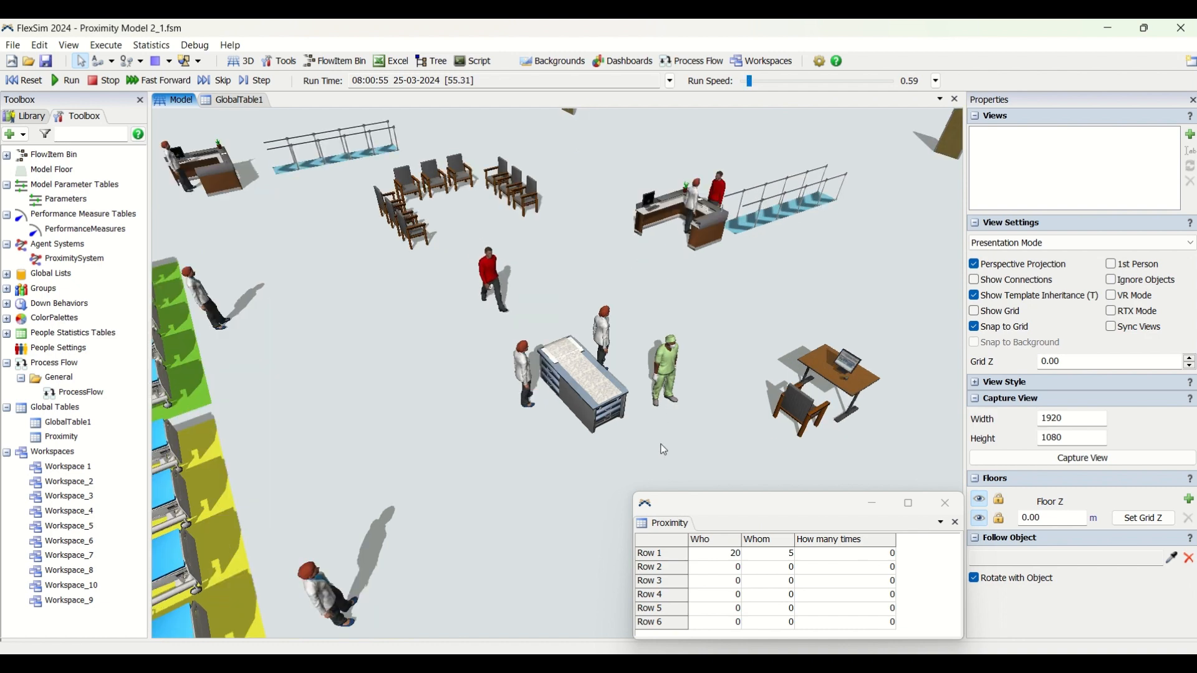
pyautogui.moveTo(662, 443); pyautogui.dragTo(581, 430, button='right')
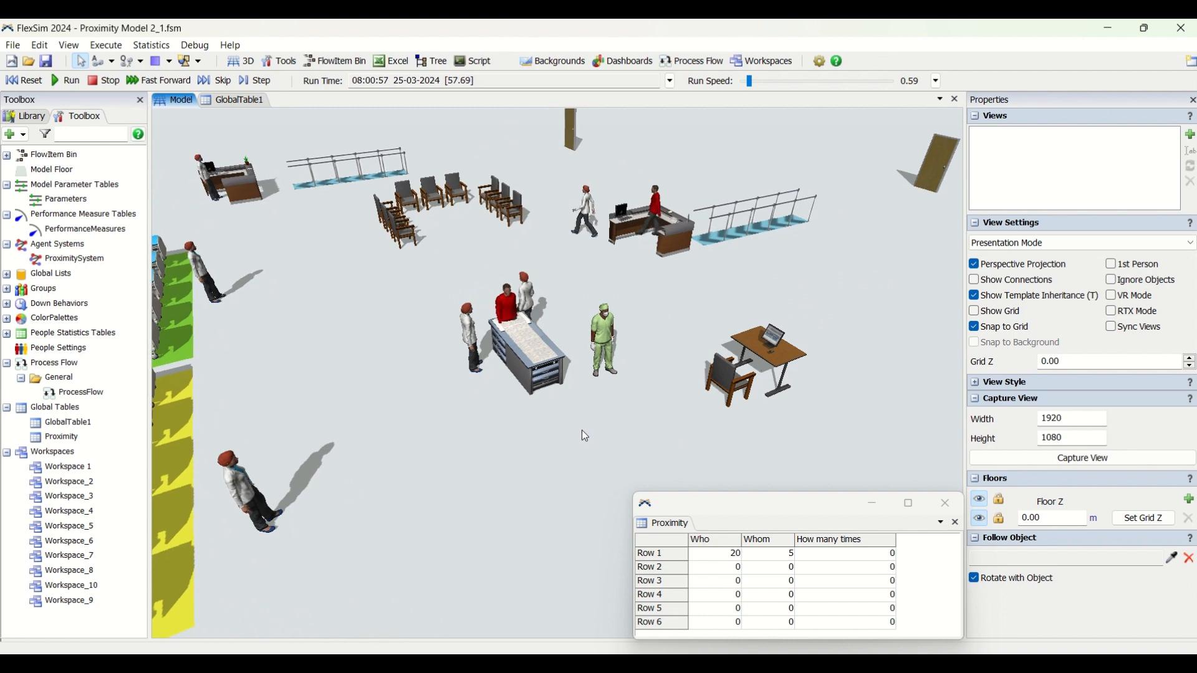
pyautogui.scroll(-3, 534, 445)
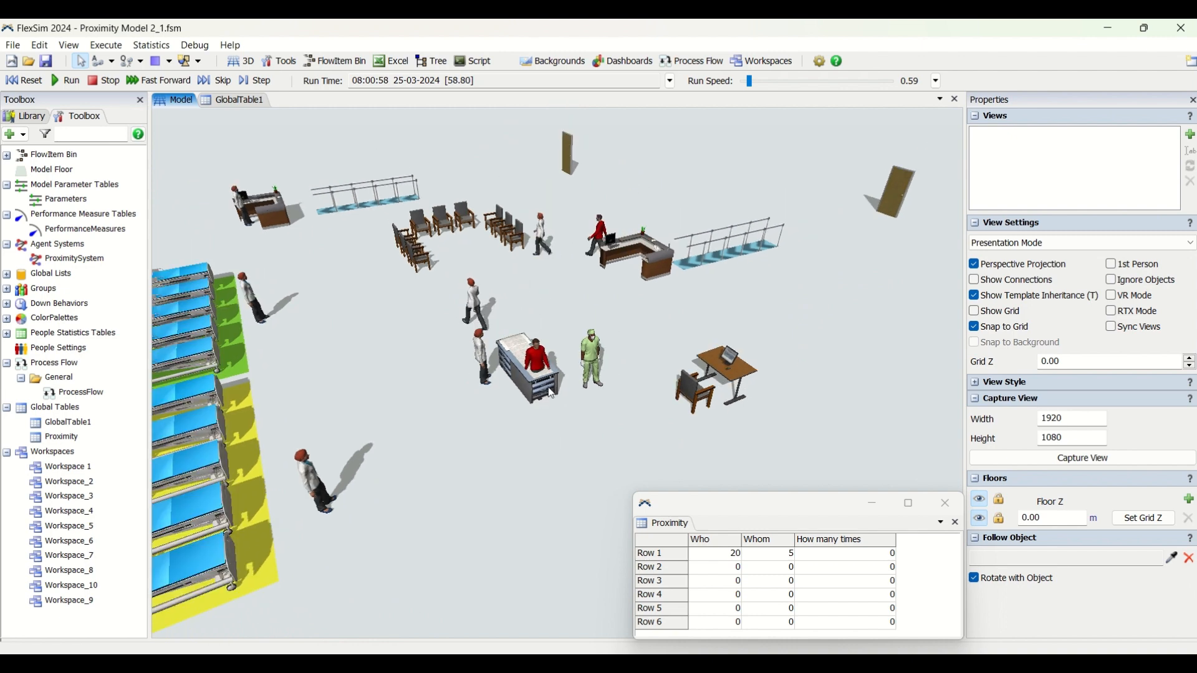
pyautogui.scroll(4, 534, 447)
pyautogui.moveTo(524, 487); pyautogui.dragTo(559, 490)
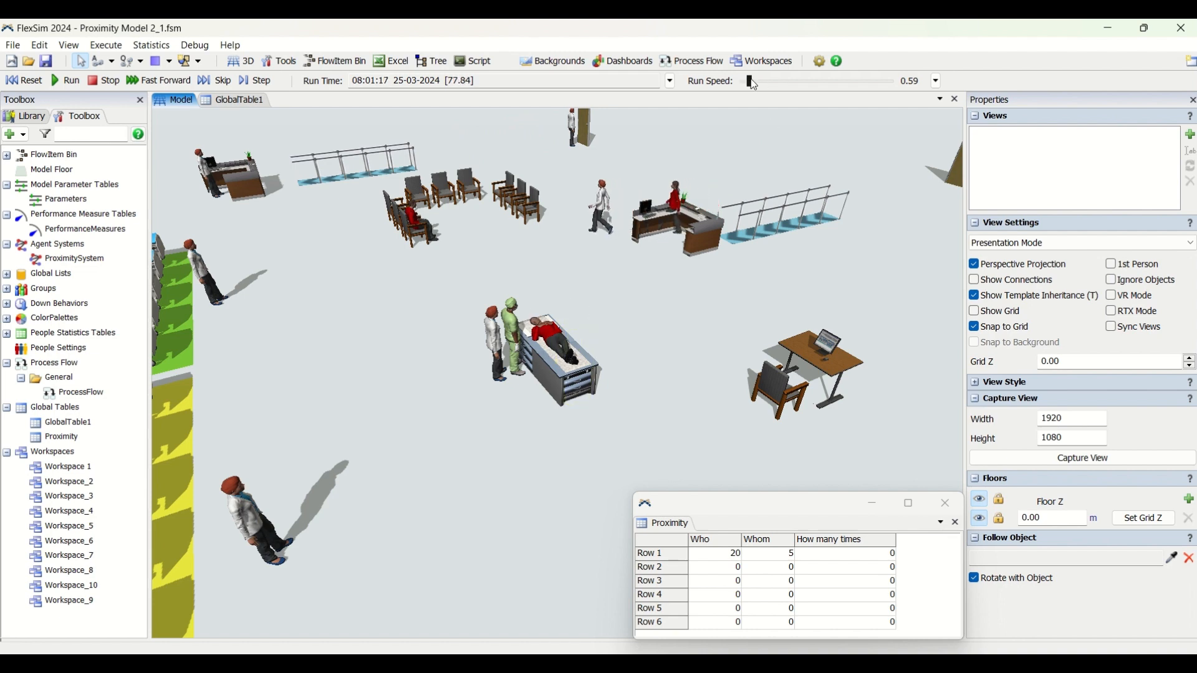
# Advance the simulation at a run speed of 3.38 and slow it to 0.0972
pyautogui.moveTo(748, 79); pyautogui.dragTo(752, 79)
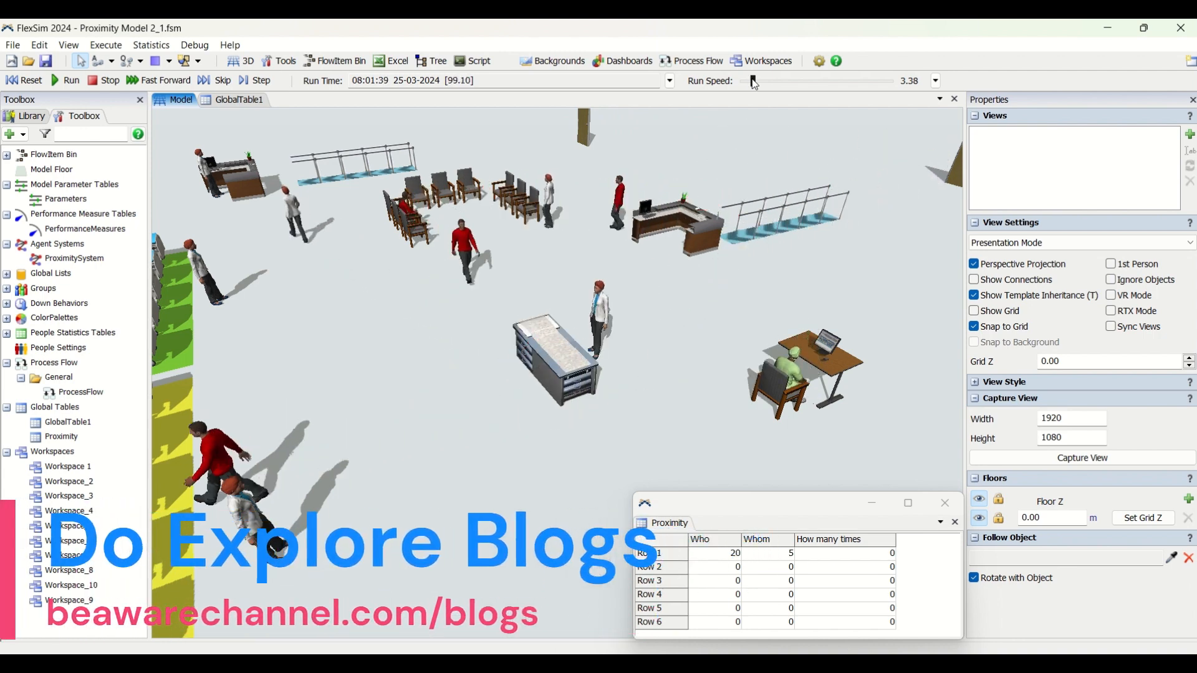
pyautogui.moveTo(754, 81); pyautogui.dragTo(745, 79)
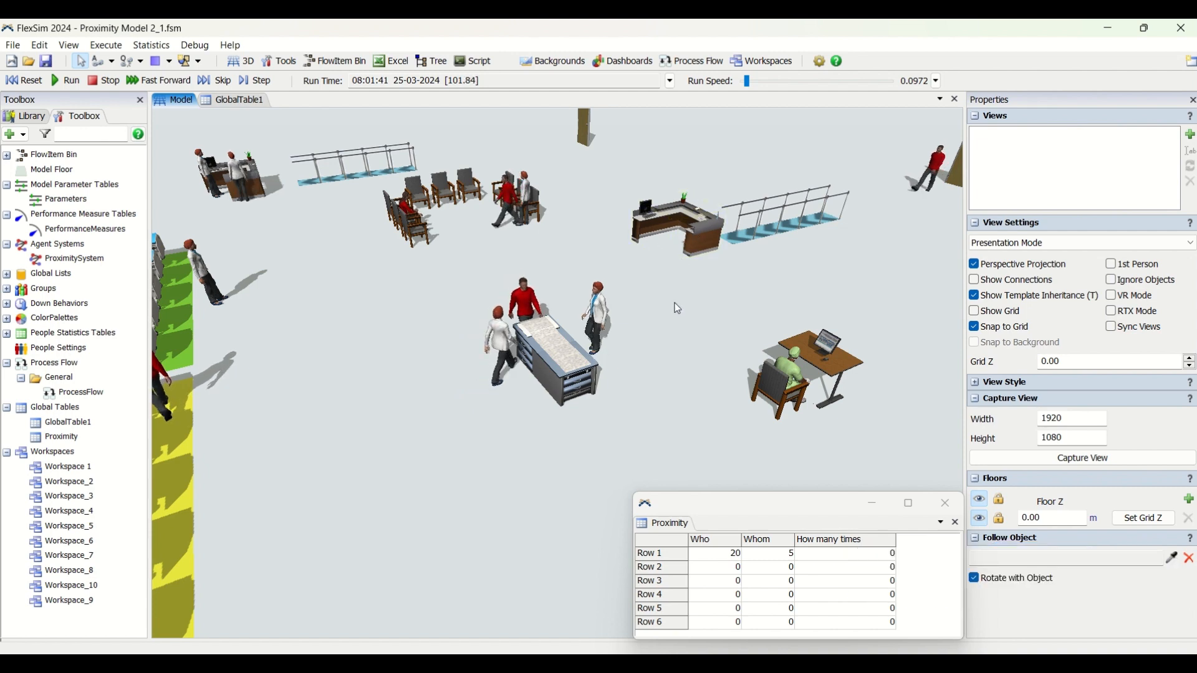
# Freeze the simulation by setting the run speed to 0 and examine the staff member in blue near the examination bed
pyautogui.scroll(-2, 678, 308)
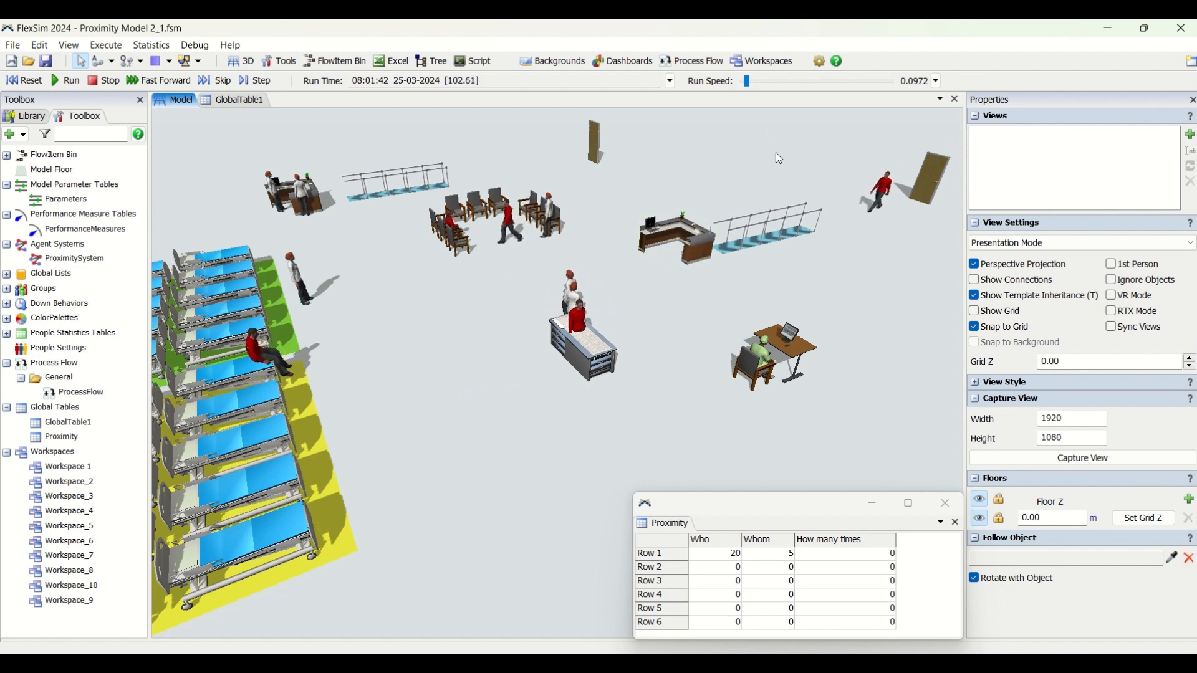
pyautogui.moveTo(748, 83); pyautogui.dragTo(722, 83)
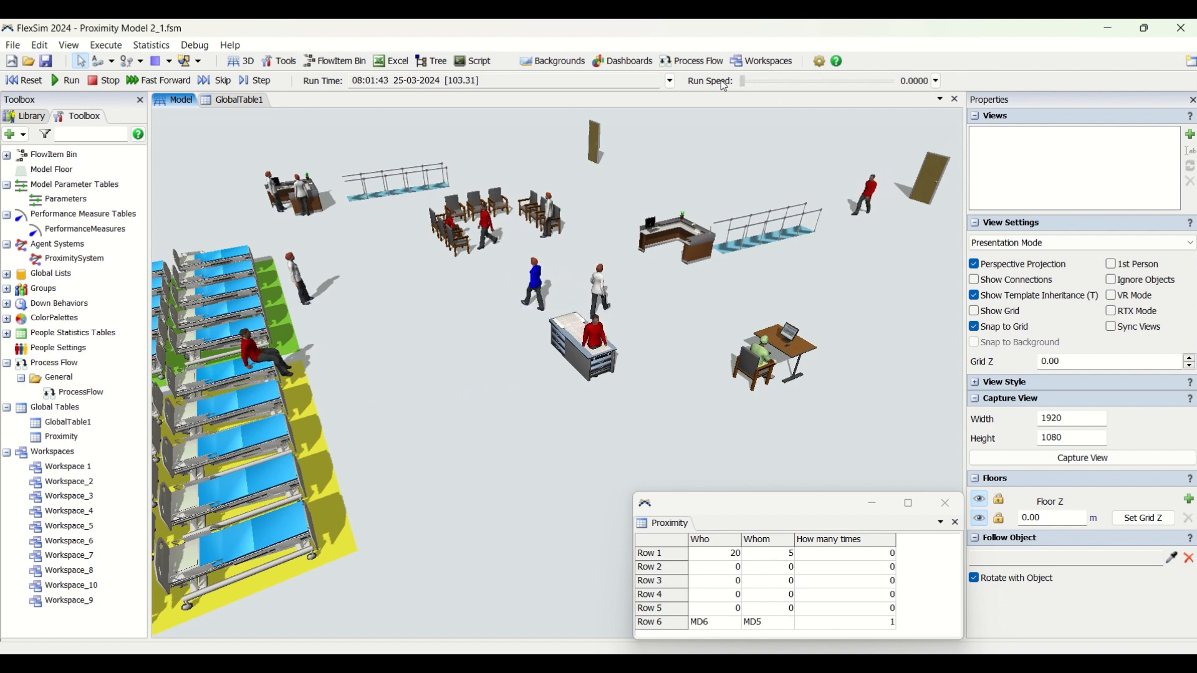
pyautogui.scroll(5, 548, 312)
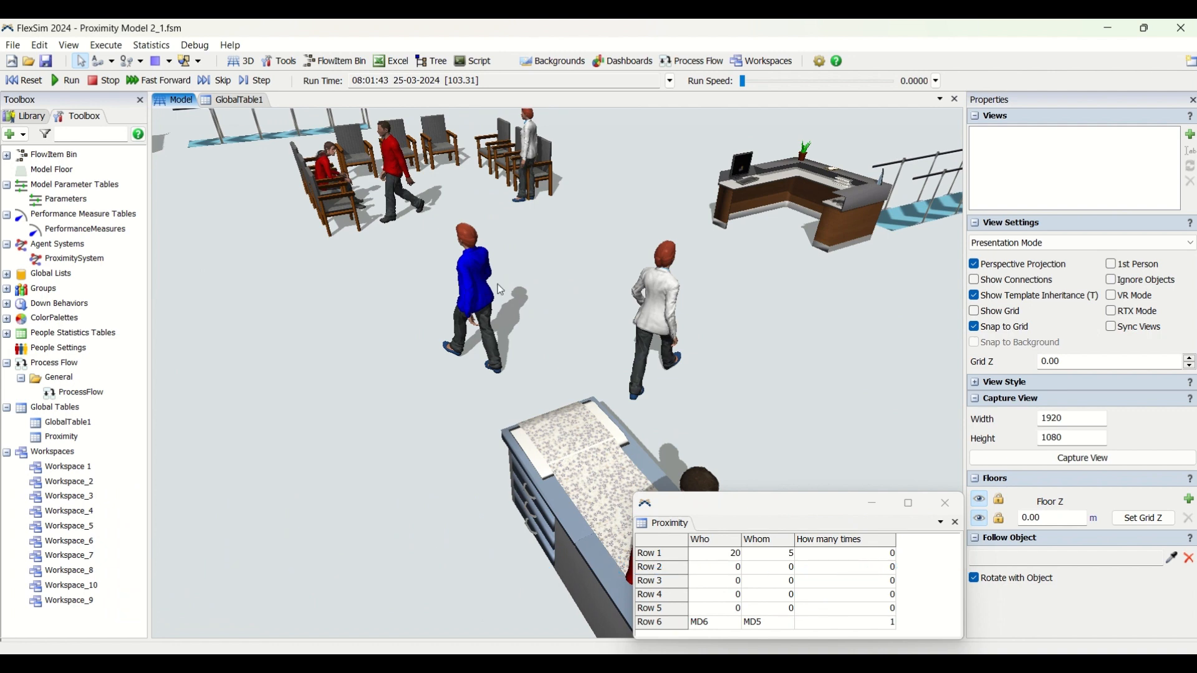
# Review the ProximitySystem's Proximity Behavior settings and its On Enter and On Exit triggers twice, closing the properties each time
pyautogui.scroll(-2, 530, 289)
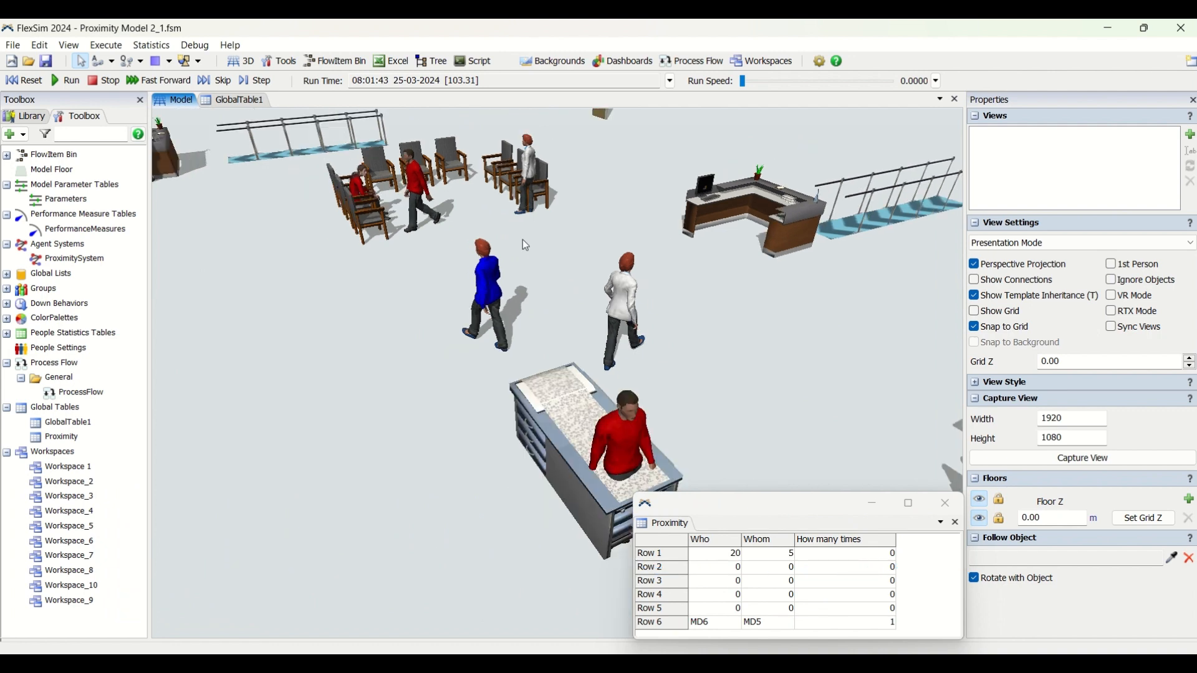
pyautogui.doubleClick(70, 260)
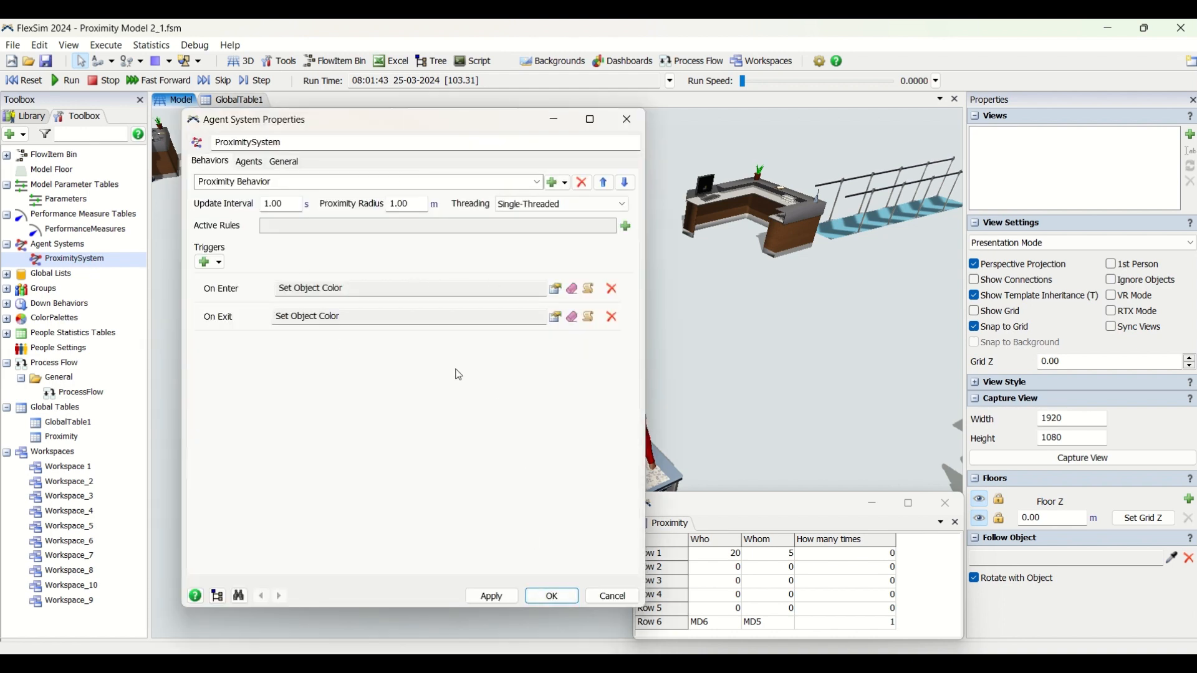
pyautogui.click(542, 602)
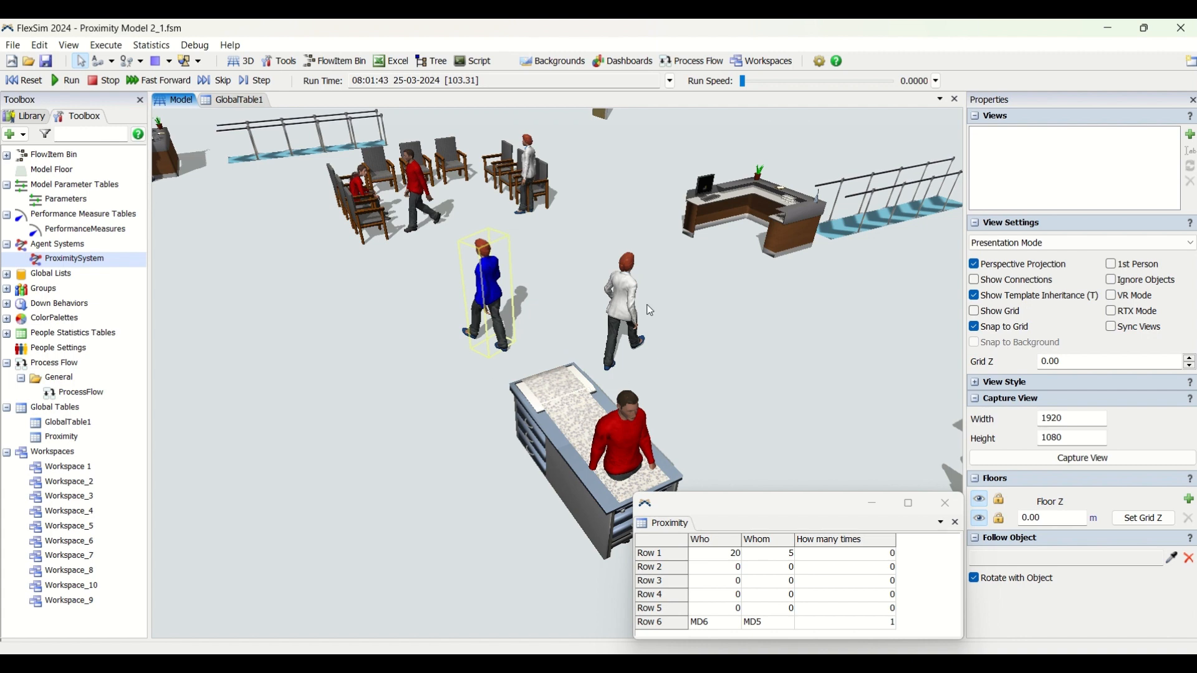
pyautogui.doubleClick(131, 259)
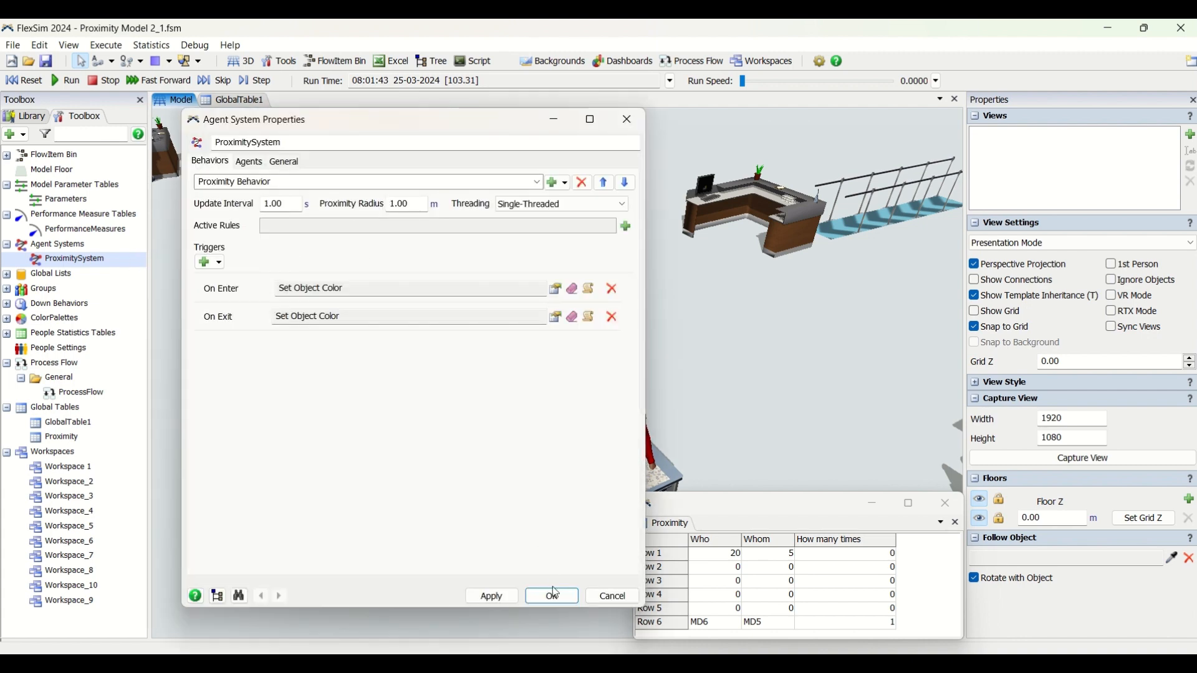
pyautogui.click(554, 598)
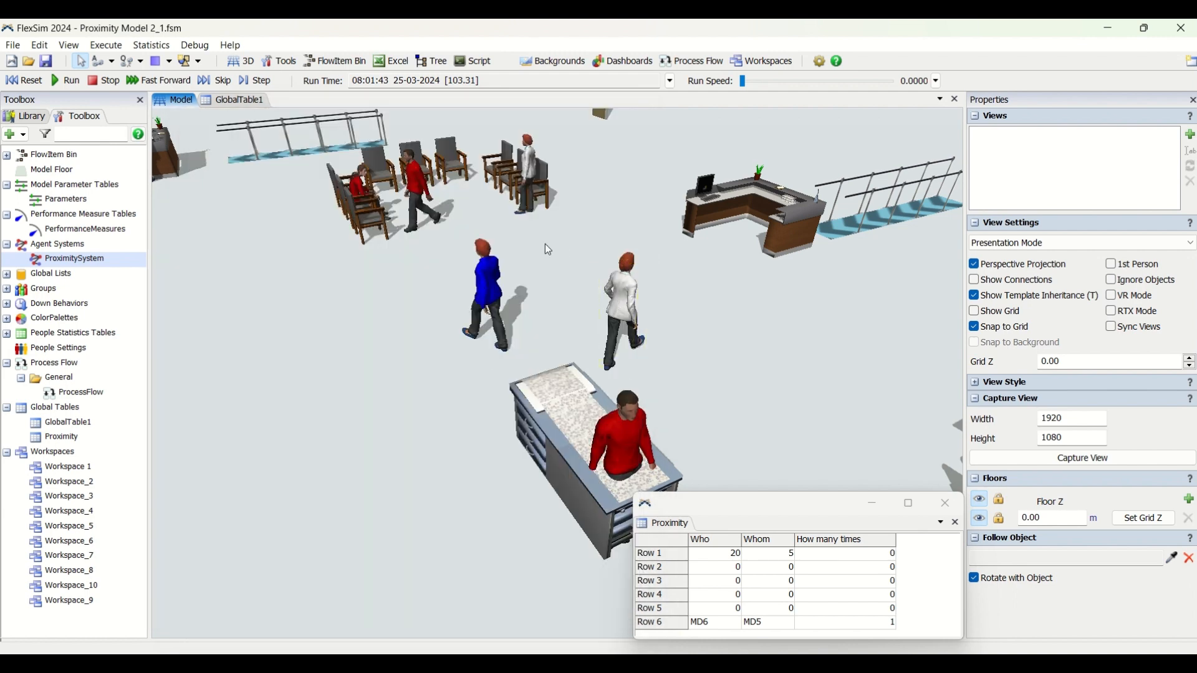
# Compare the Who, Whom and How many times entries in Row 6 of the Proximity table with staff members MD5 and MD6
pyautogui.scroll(-2, 496, 360)
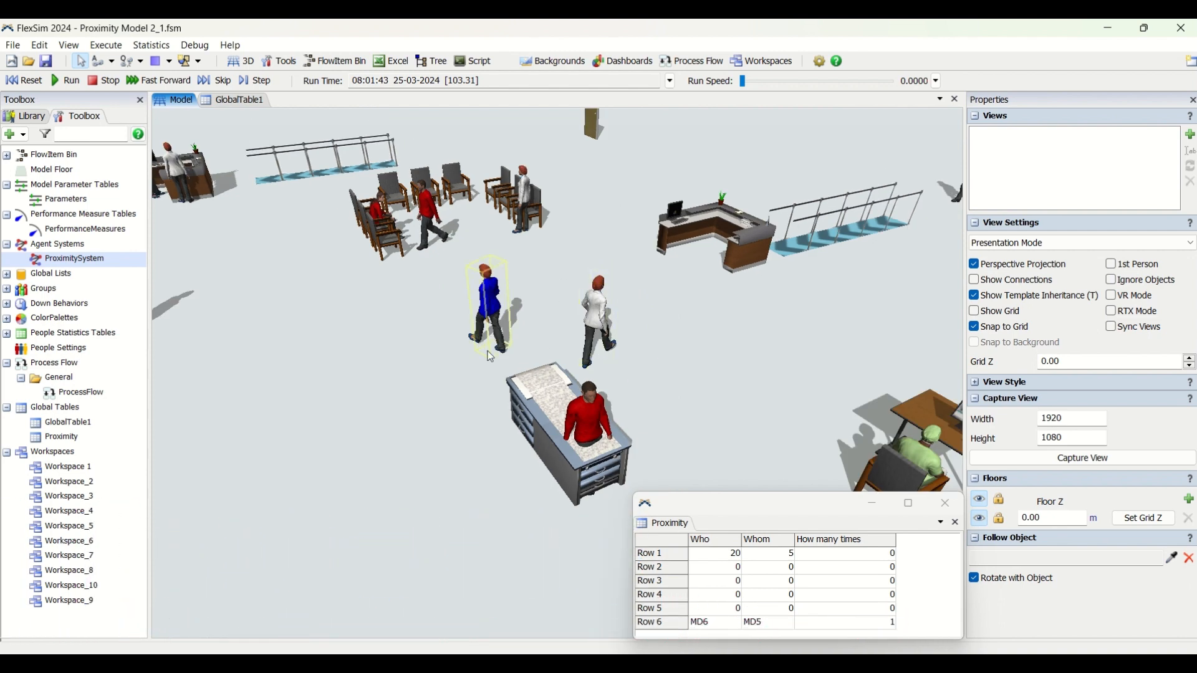
pyautogui.click(724, 627)
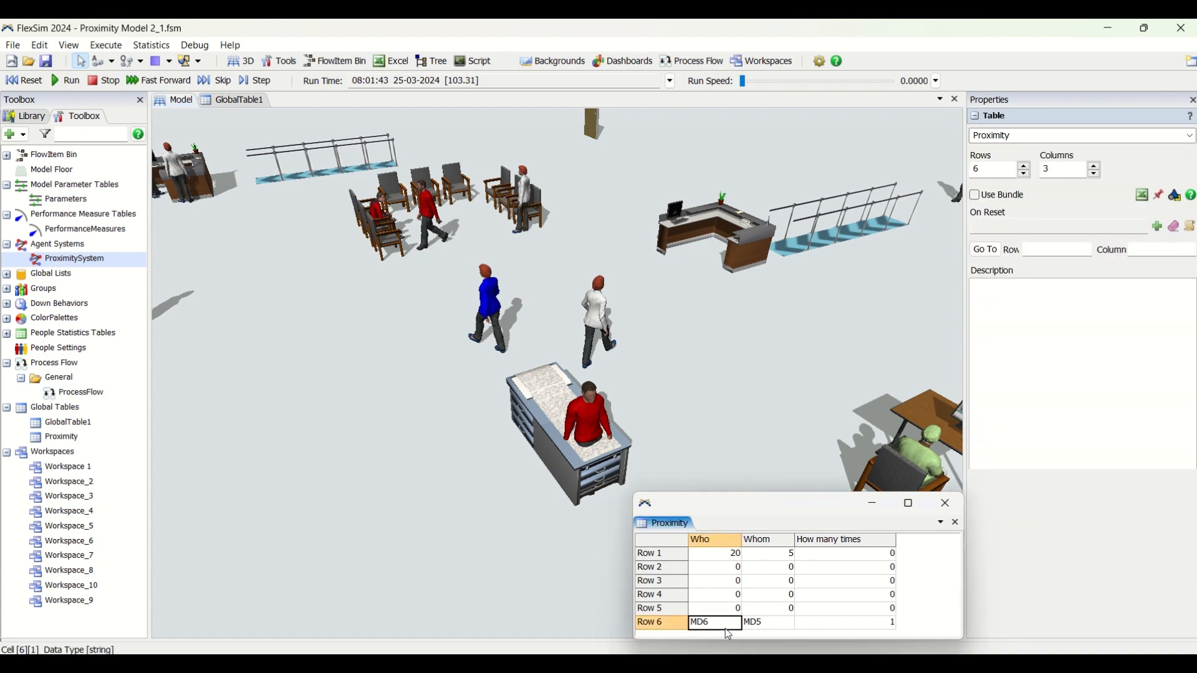
pyautogui.click(762, 623)
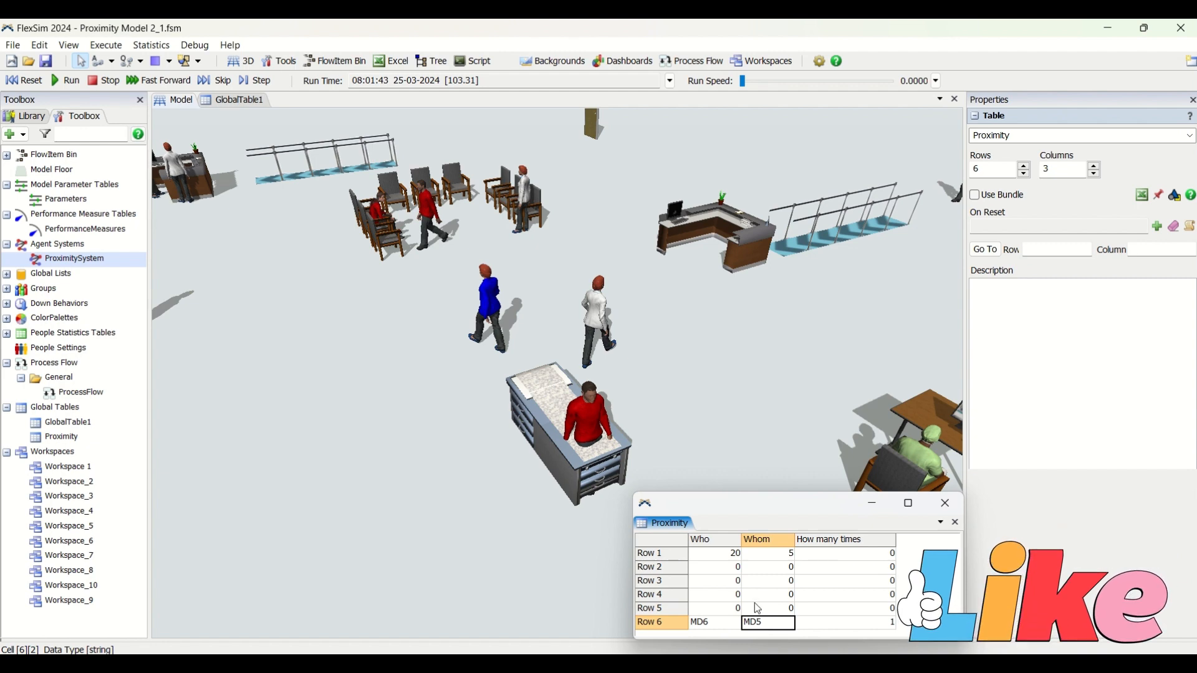
pyautogui.click(597, 329)
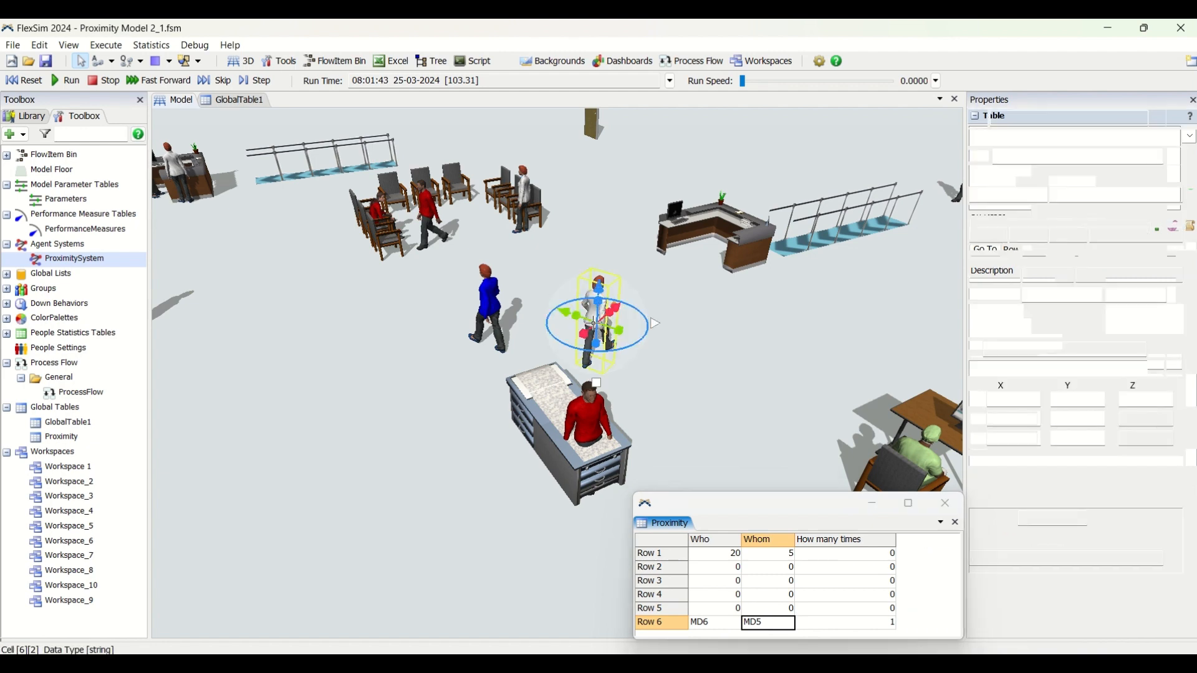
pyautogui.click(488, 303)
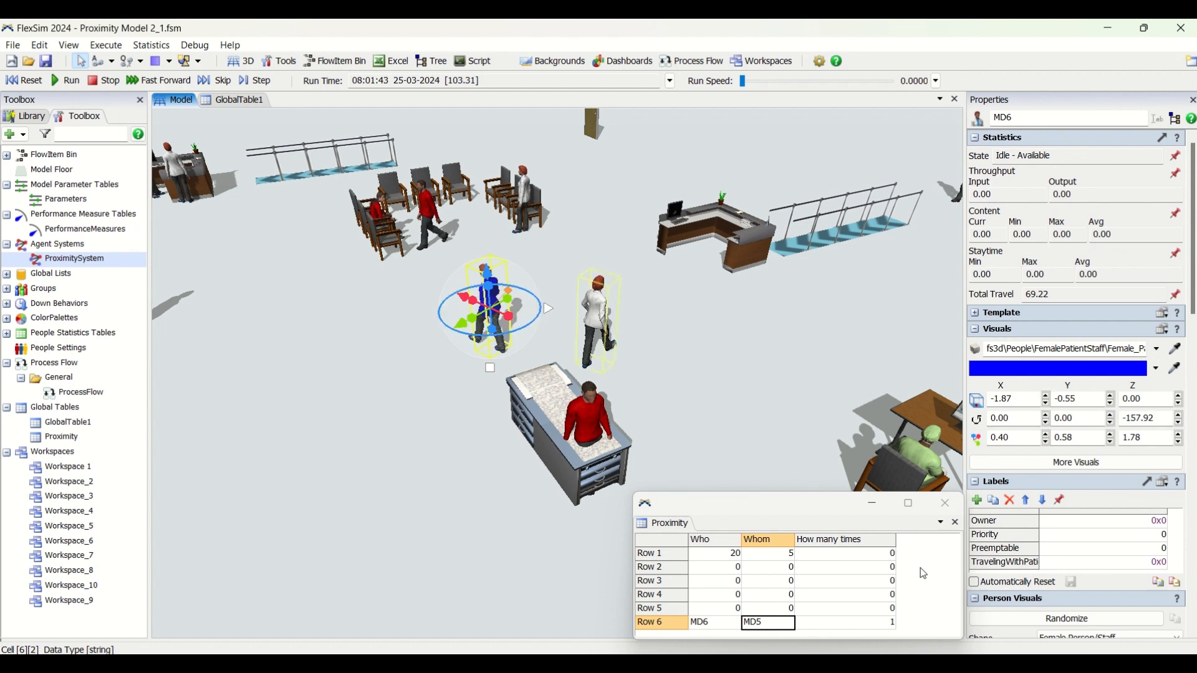
pyautogui.click(866, 628)
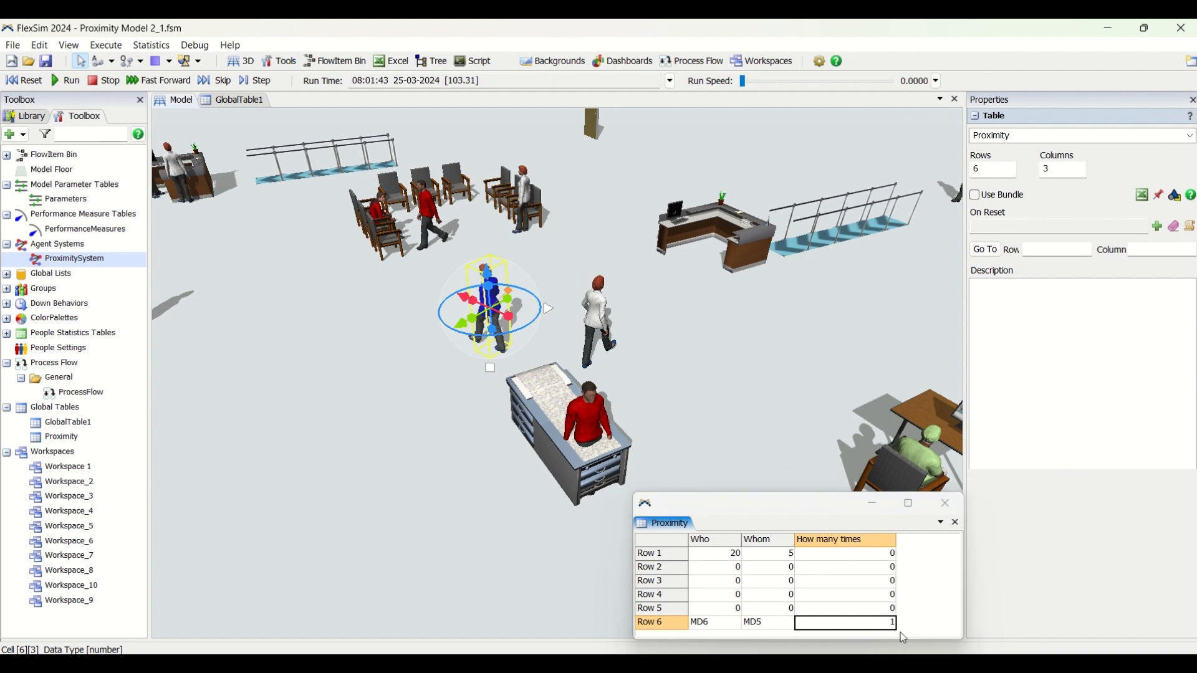
pyautogui.click(654, 370)
# Resume the simulation at a run speed of 1.55, raise it to 5.27 and watch the Proximity table fill
pyautogui.scroll(-3, 662, 429)
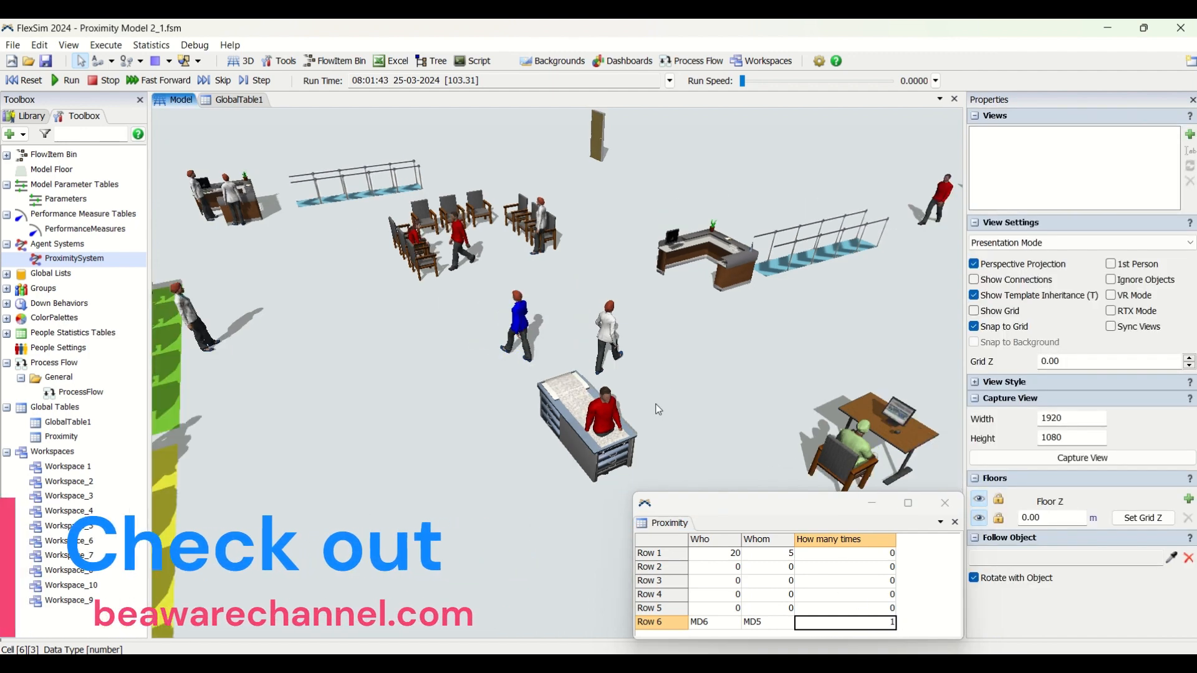
pyautogui.moveTo(744, 81); pyautogui.dragTo(749, 79)
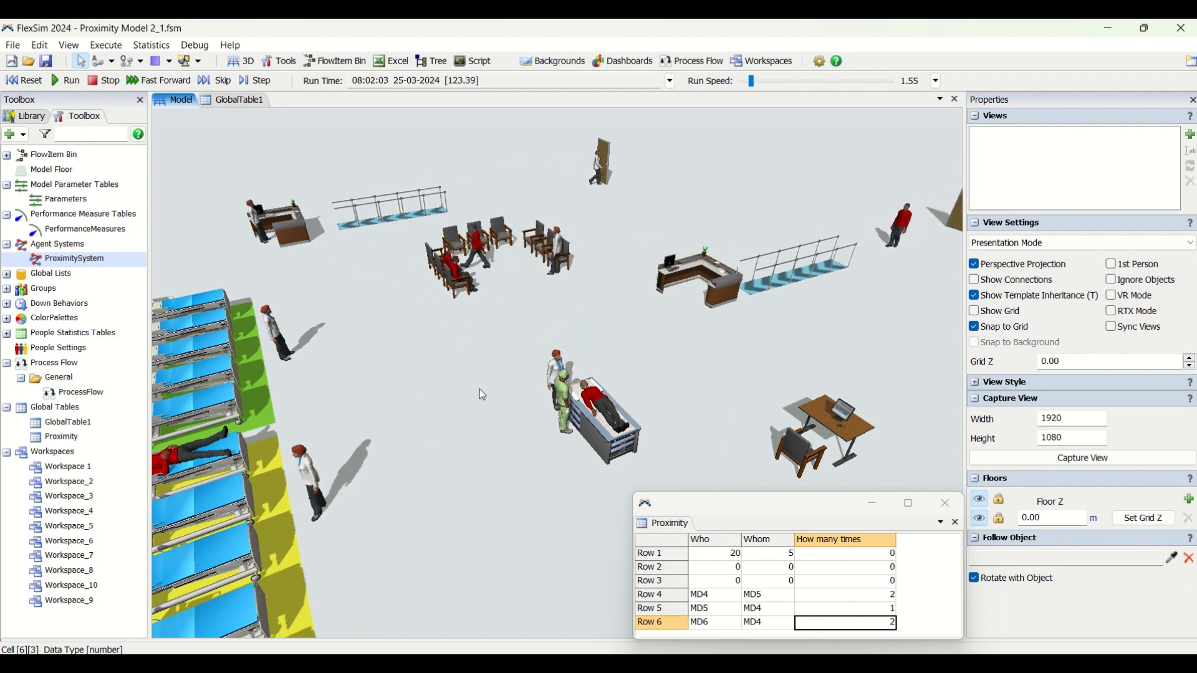
pyautogui.moveTo(751, 80); pyautogui.dragTo(753, 80)
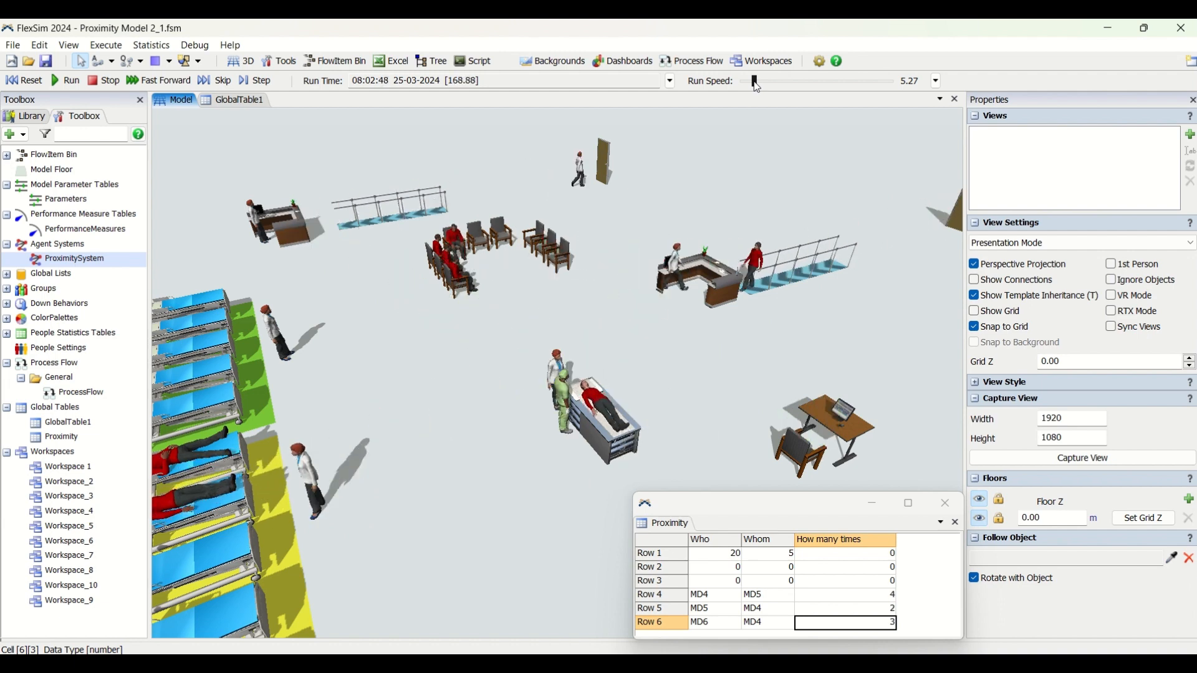
pyautogui.click(924, 582)
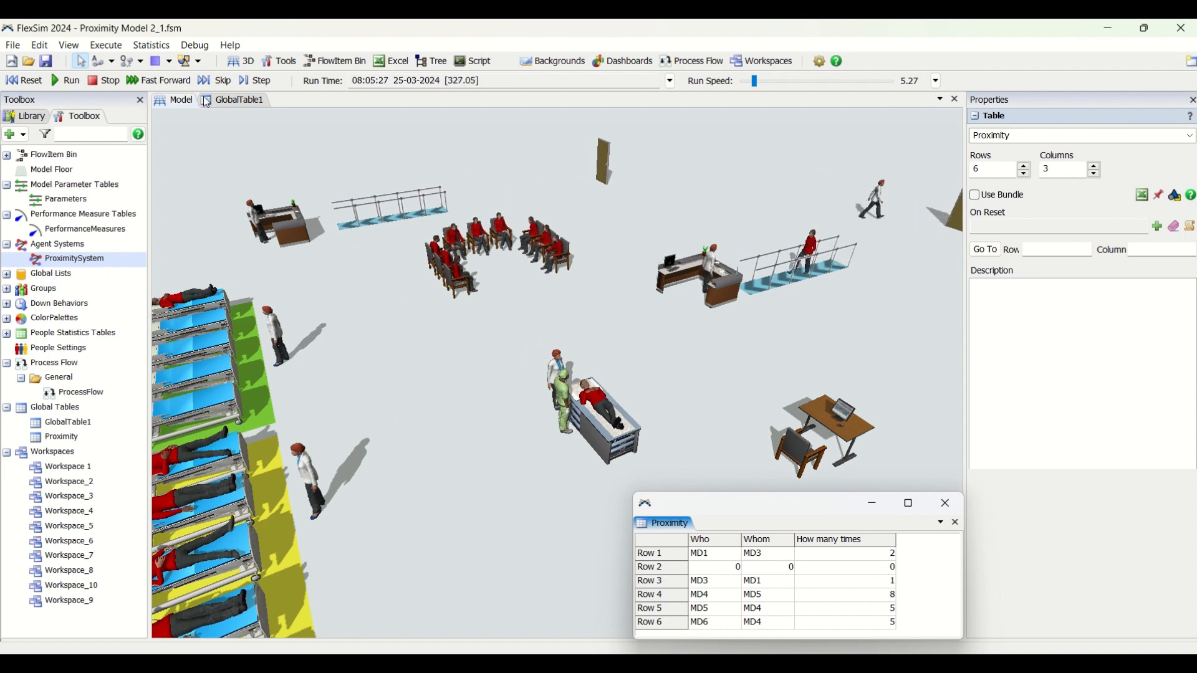
# Freeze the simulation by setting the run speed to 0 and check the run time
pyautogui.moveTo(753, 81)
pyautogui.mouseDown()
pyautogui.moveTo(771, 81)
pyautogui.moveTo(746, 86)
pyautogui.mouseUp()
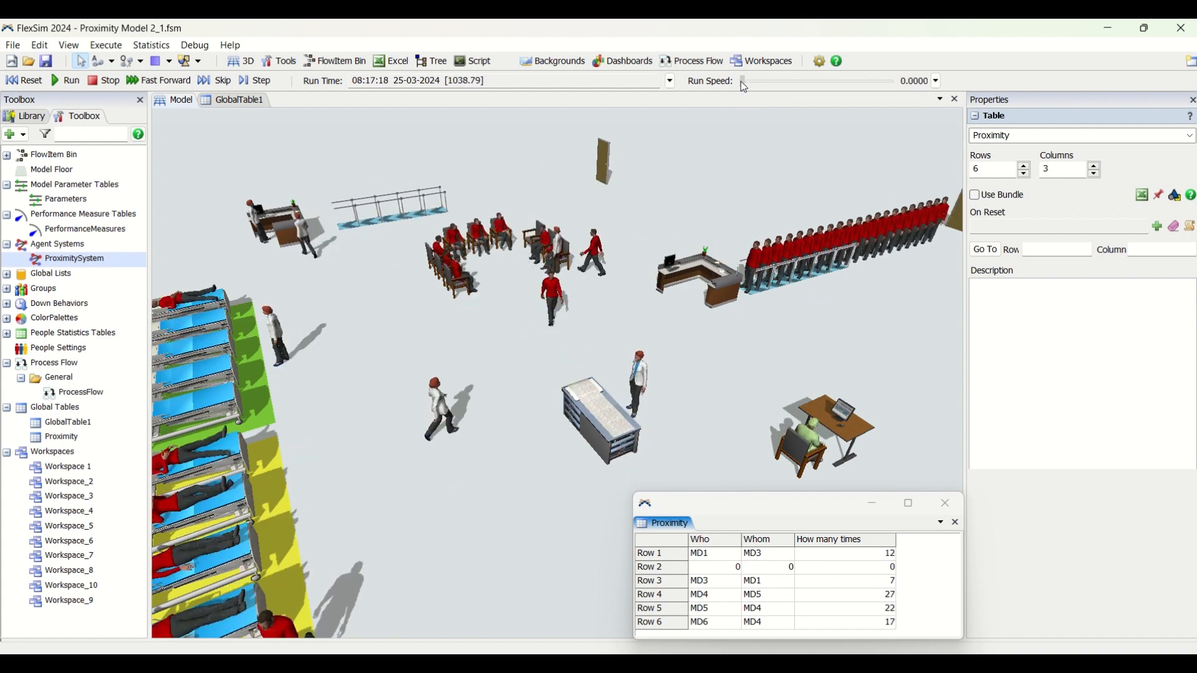
pyautogui.click(457, 81)
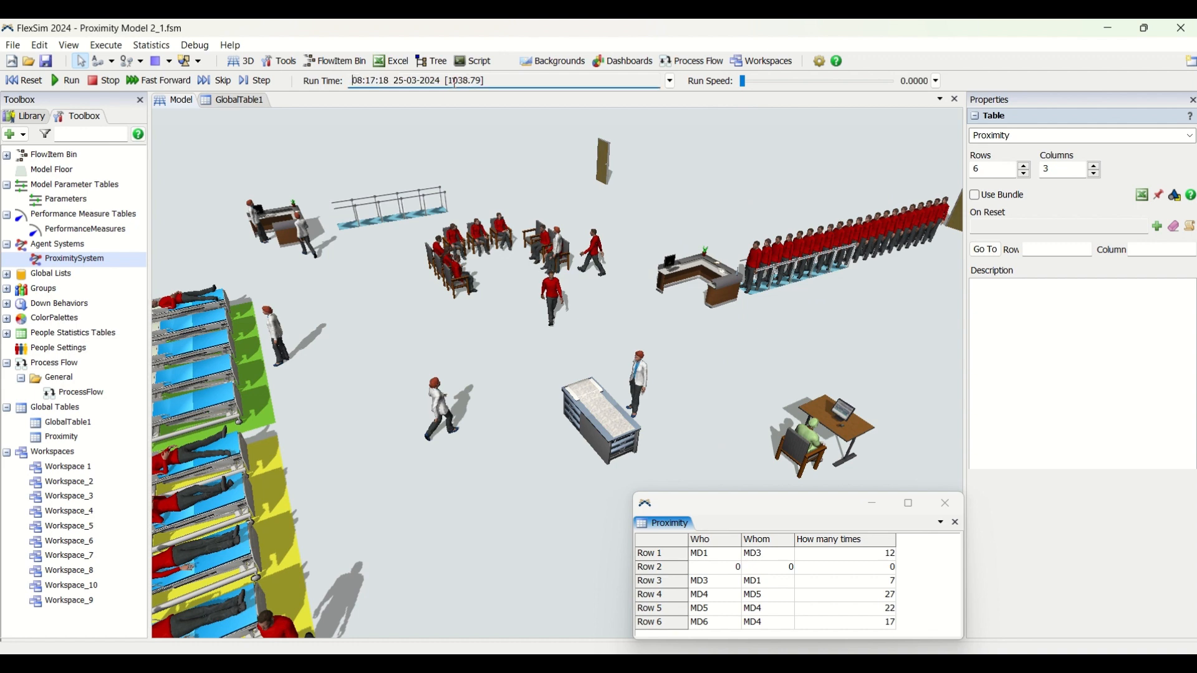
pyautogui.click(534, 157)
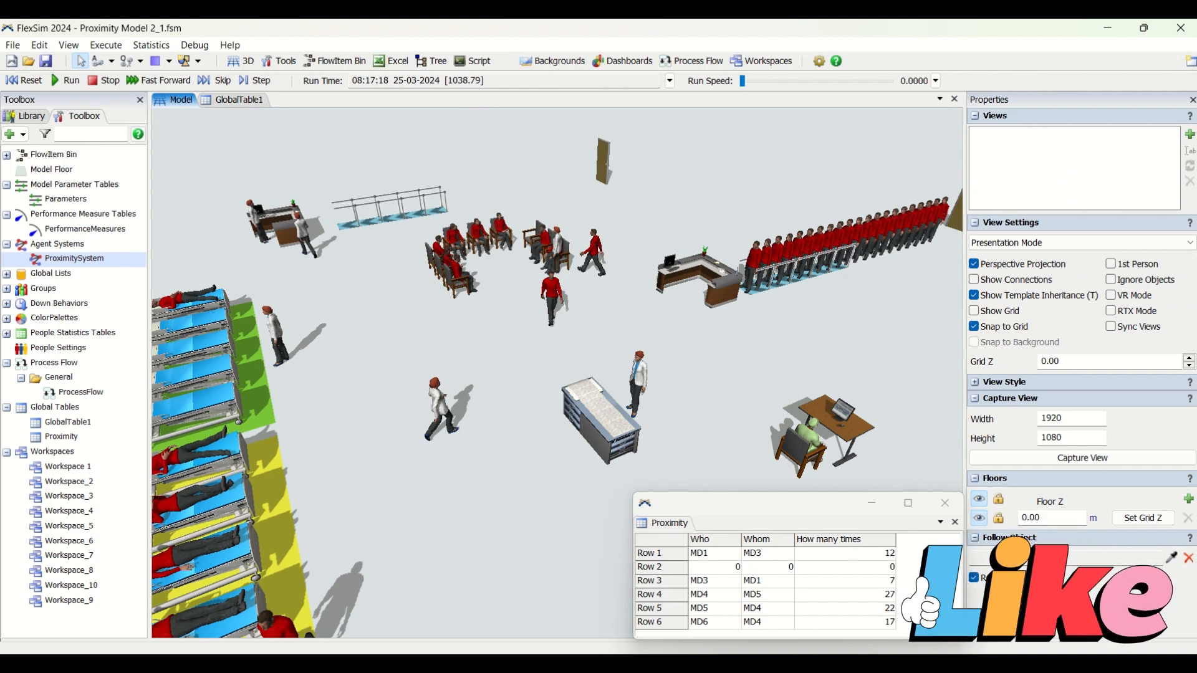
# Examine Row 2 of the Proximity table and inspect staff member MD2 at the far desk
pyautogui.click(709, 573)
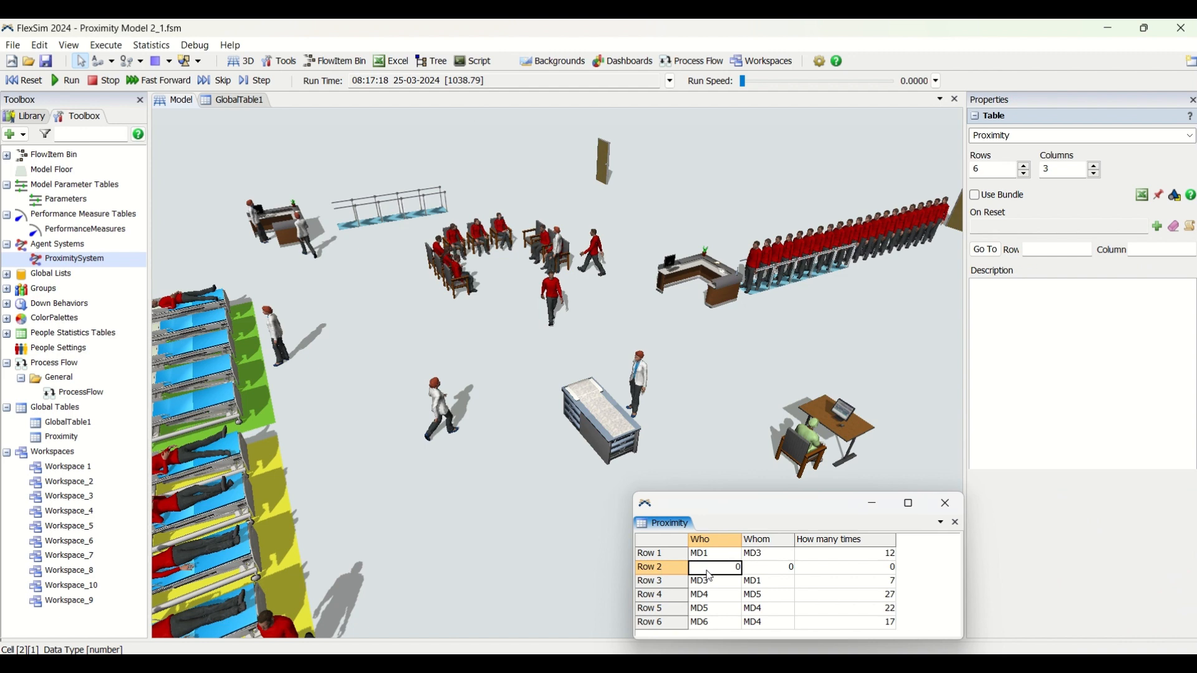
pyautogui.click(739, 573)
pyautogui.click(260, 231)
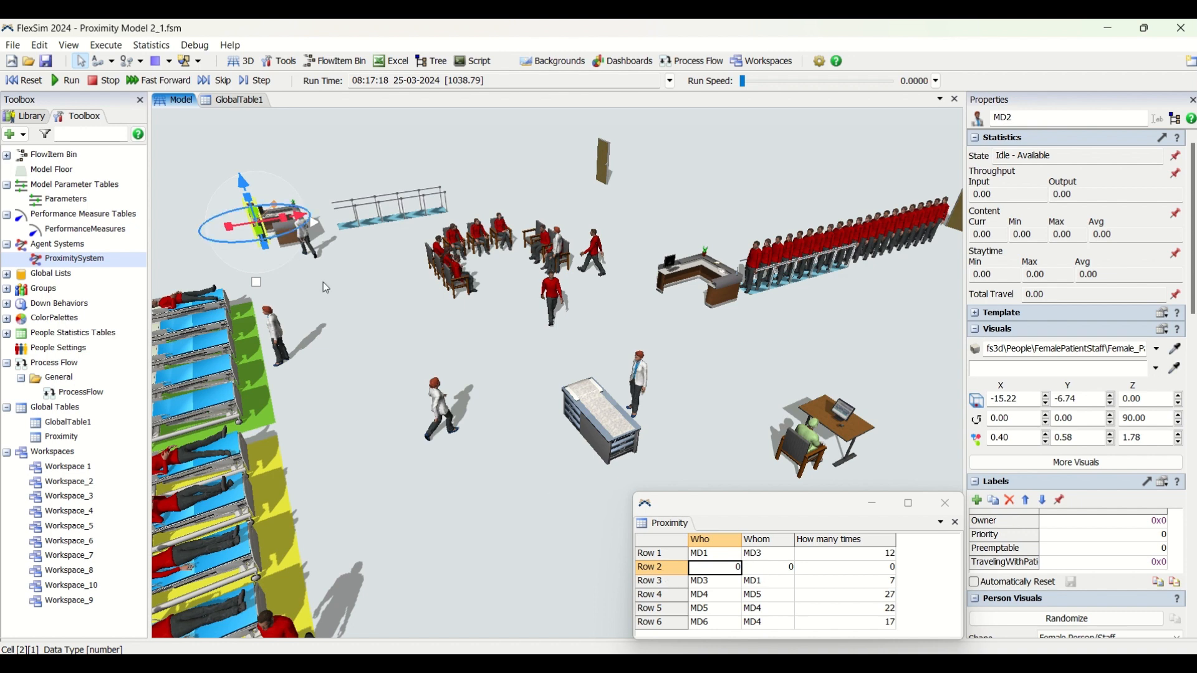
# Examine the contact pairs and How many times values in the MD4 and MD5 rows of the Proximity table
pyautogui.click(892, 598)
pyautogui.moveTo(709, 602); pyautogui.dragTo(759, 604)
pyautogui.click(886, 608)
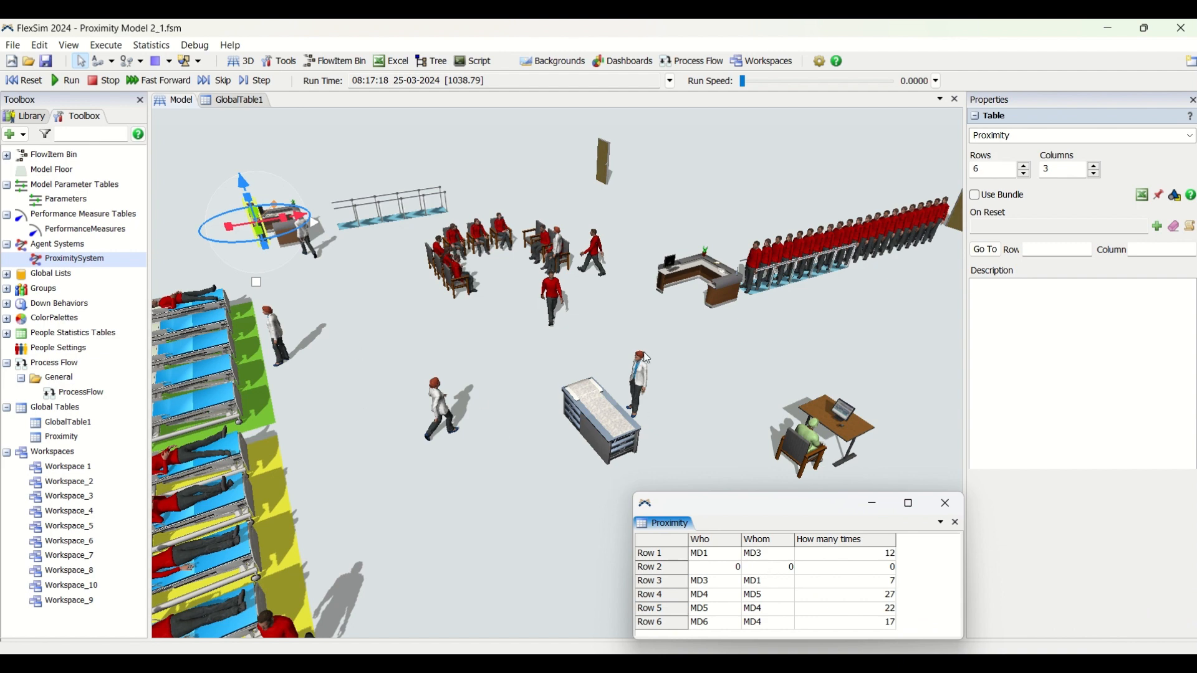
pyautogui.click(885, 597)
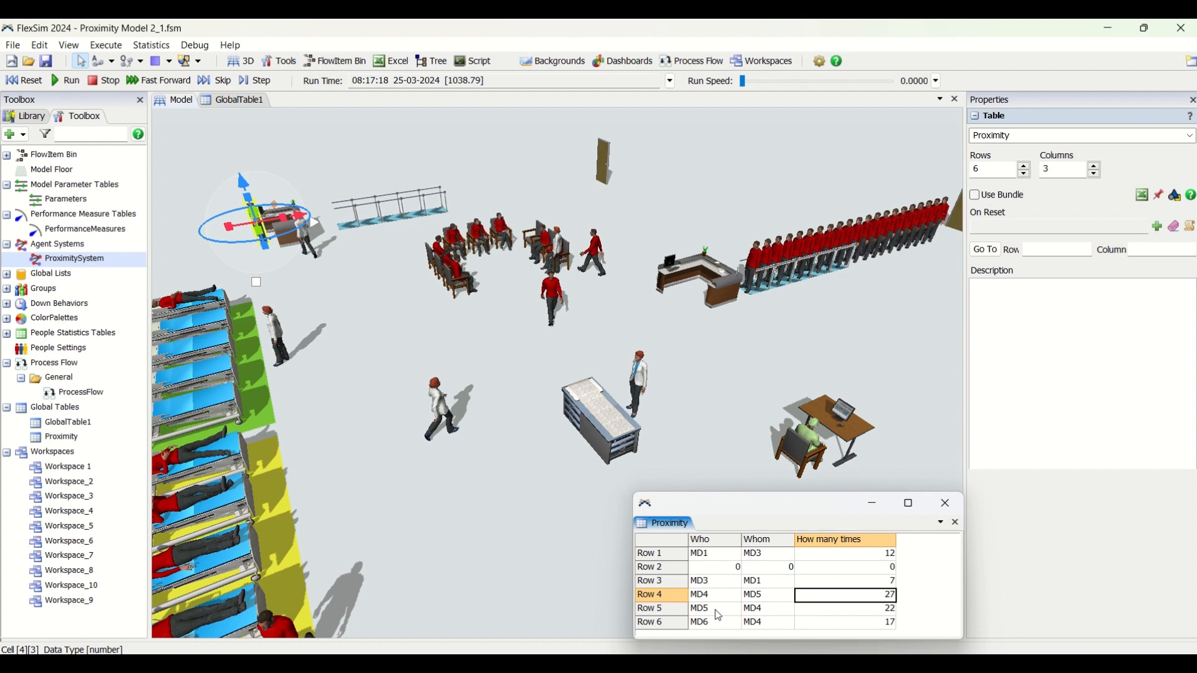
pyautogui.click(923, 598)
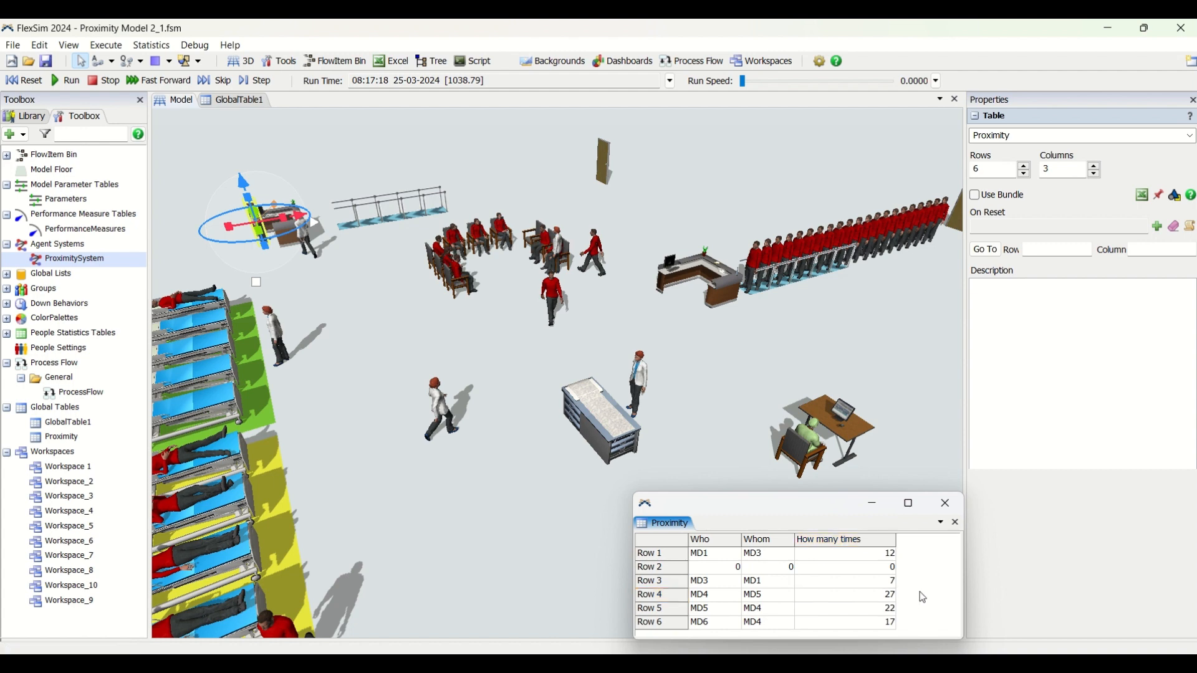
# Resume the simulation at a run speed of 0.40
pyautogui.click(60, 81)
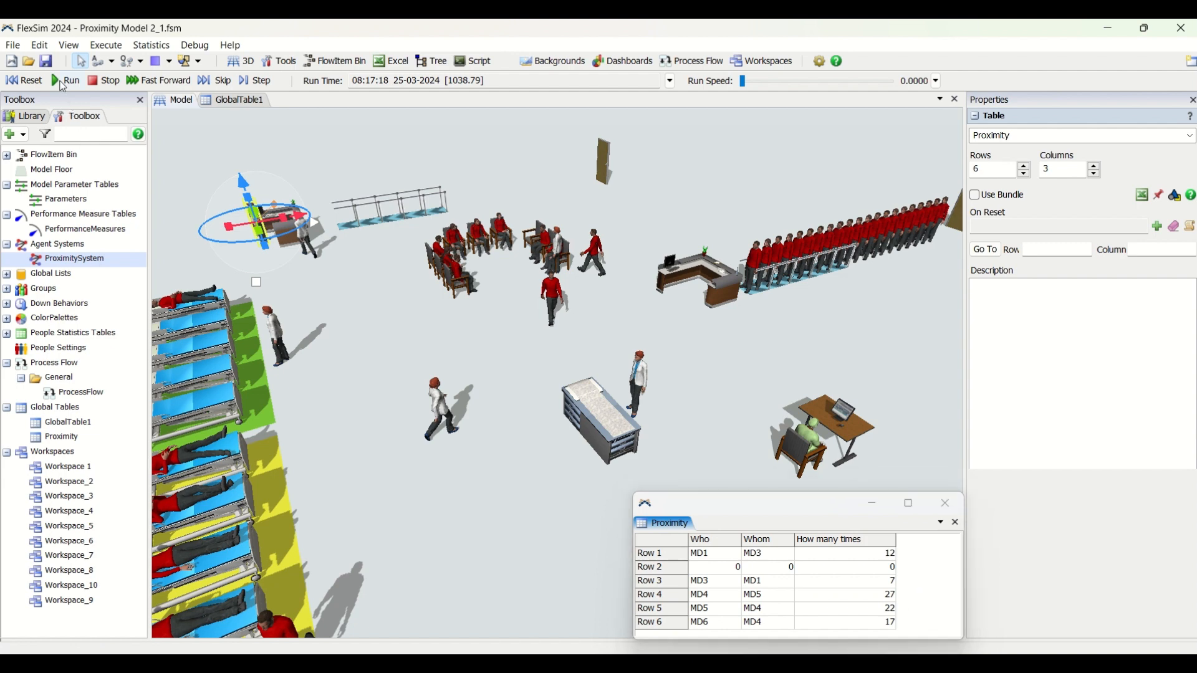
pyautogui.click(700, 432)
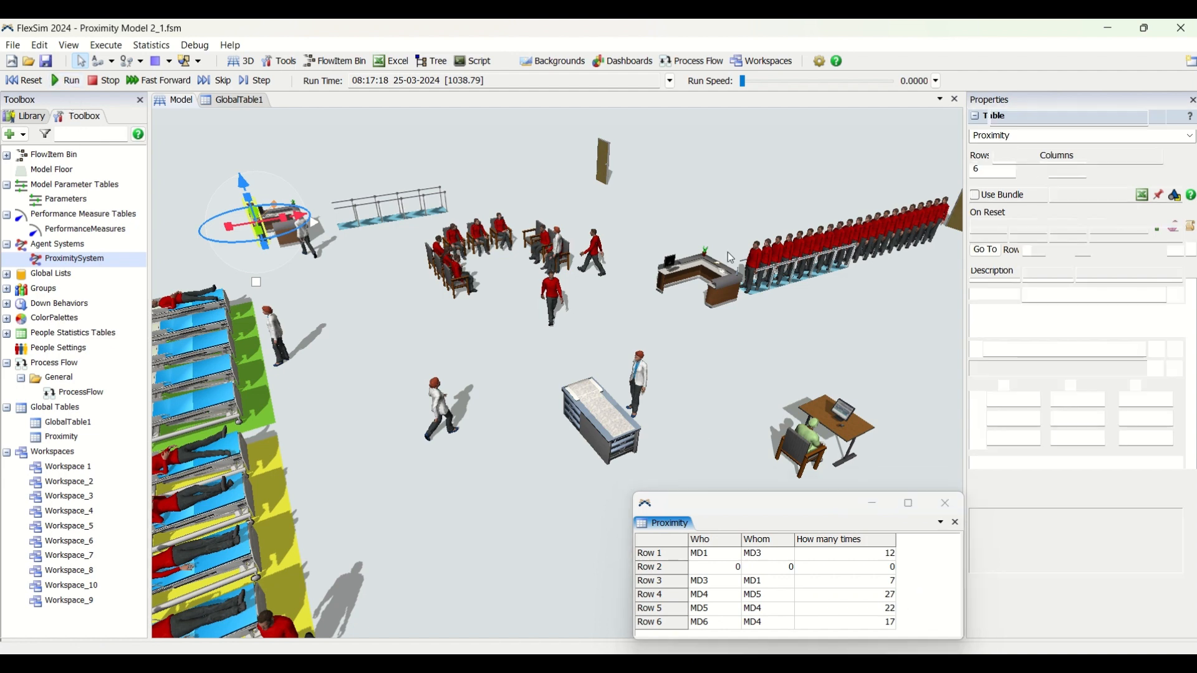
pyautogui.moveTo(743, 86); pyautogui.dragTo(749, 87)
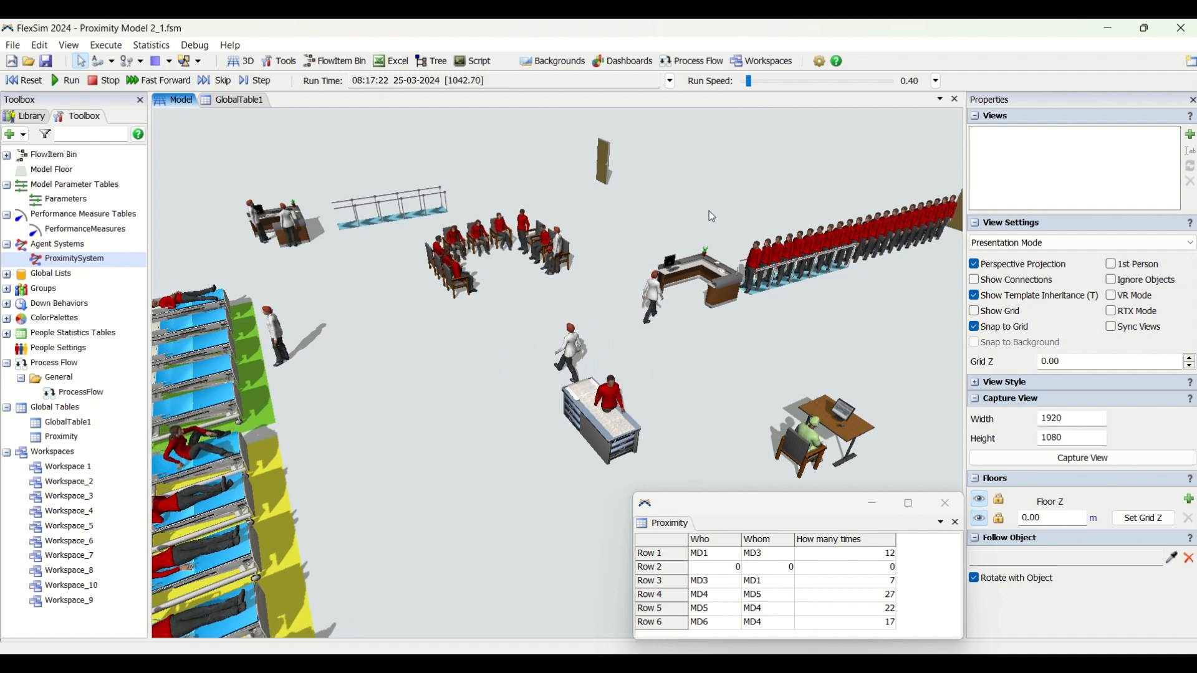
# Check the contact counts in Rows 4 and 1 of the Proximity table, including Row 1's Who and Whom entries
pyautogui.click(885, 596)
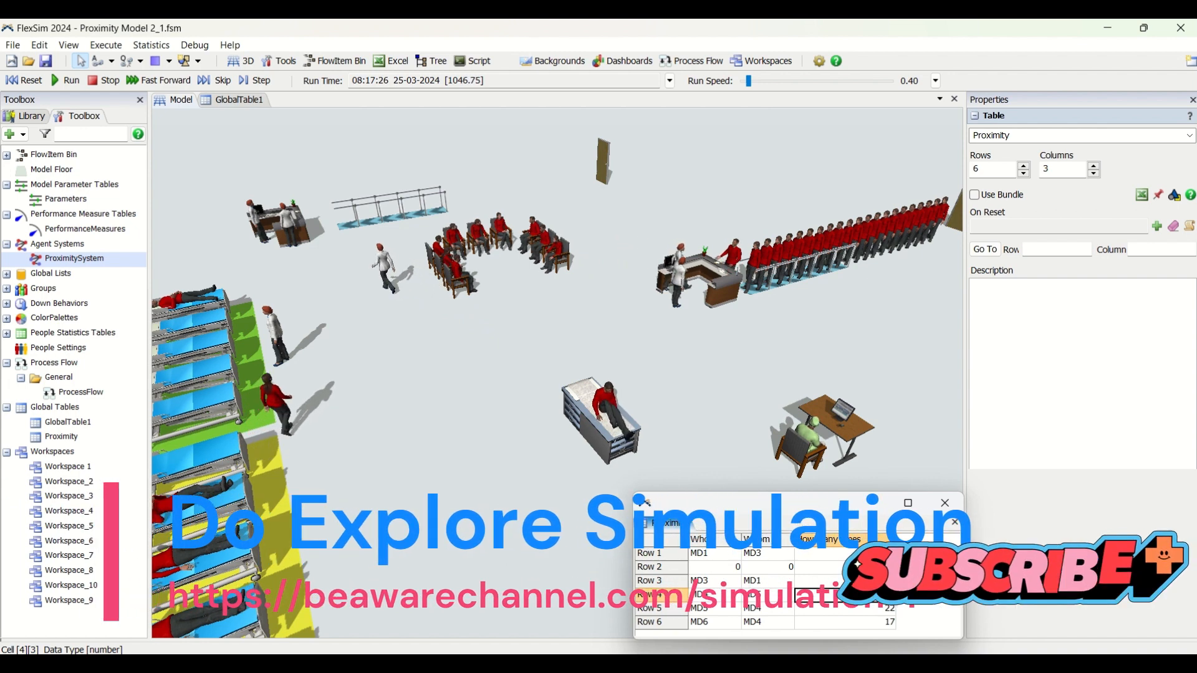
pyautogui.click(880, 554)
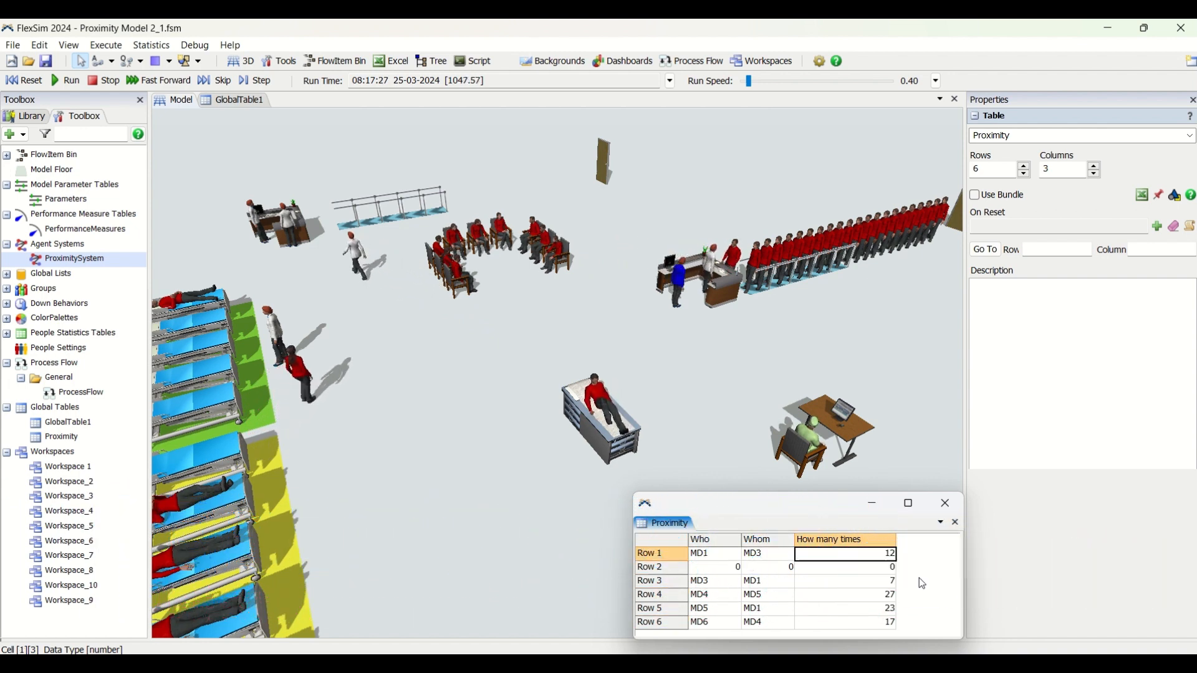
pyautogui.click(715, 557)
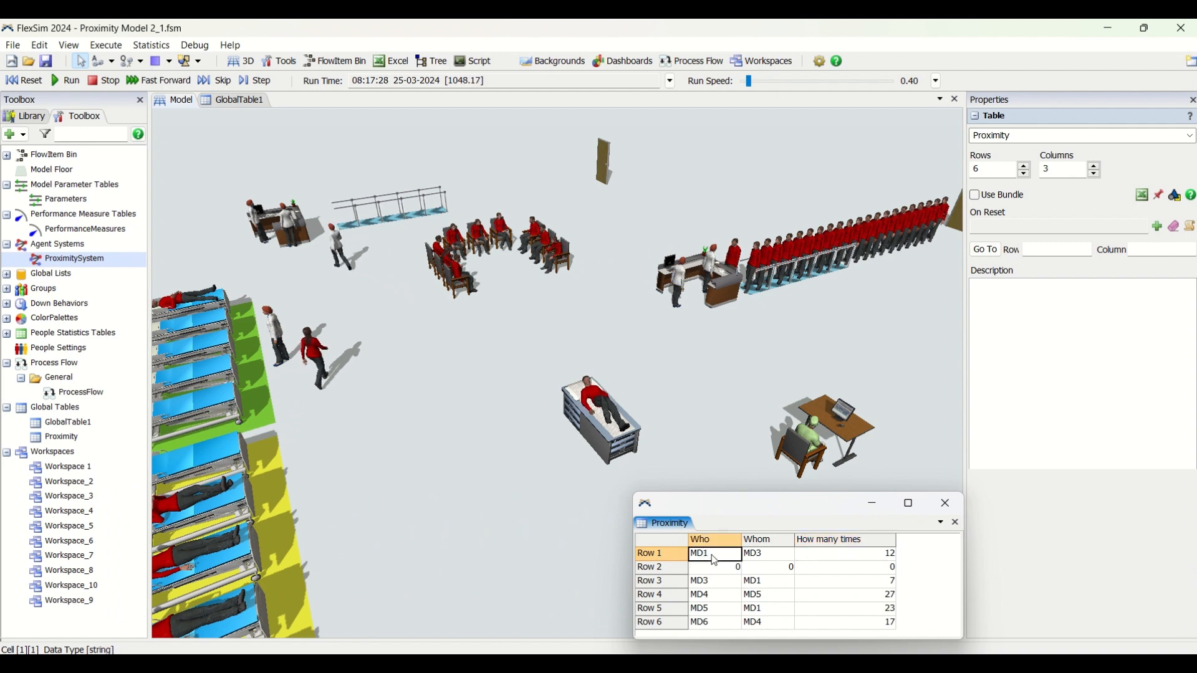
pyautogui.click(767, 560)
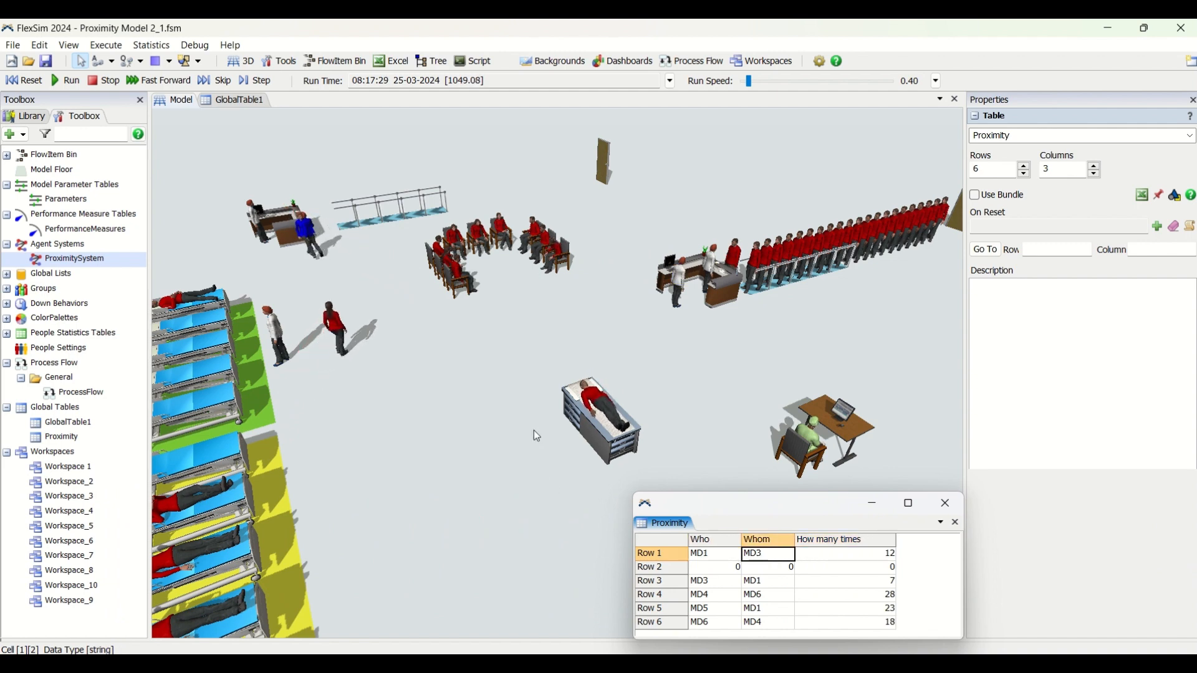
# Watch the staff and patients moving around the whole clinic, ending close to the reception desk and its patient queue
pyautogui.scroll(-1, 511, 422)
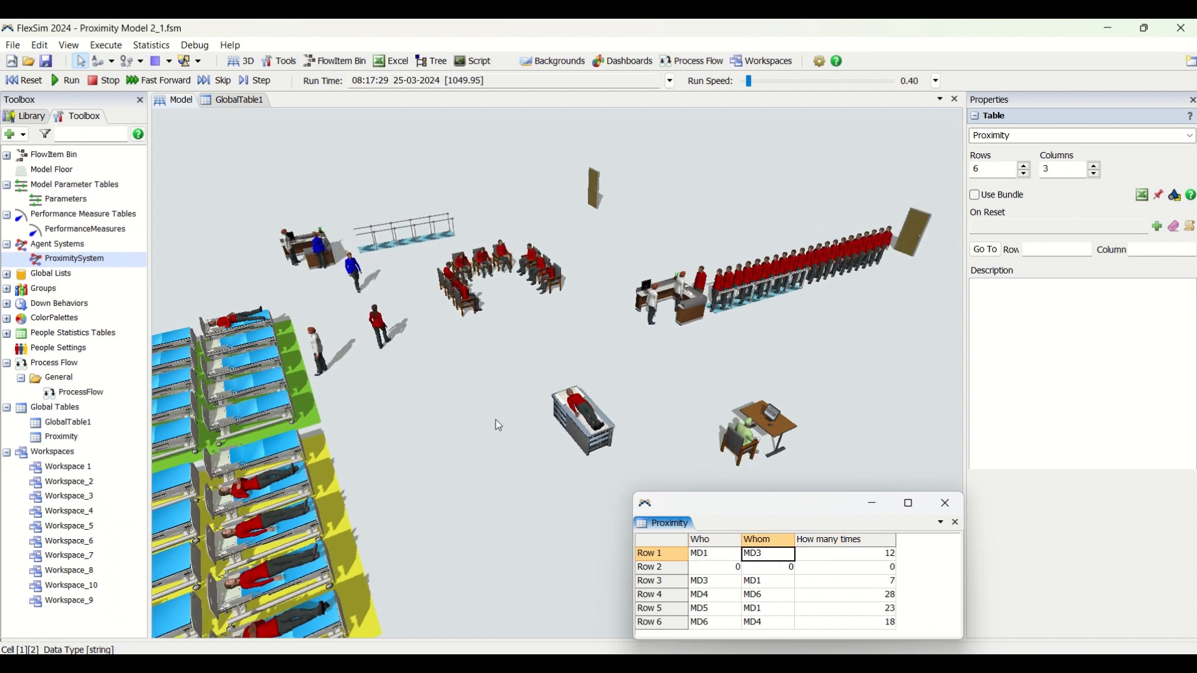
pyautogui.scroll(1, 496, 420)
pyautogui.click(500, 425)
pyautogui.scroll(-1, 500, 425)
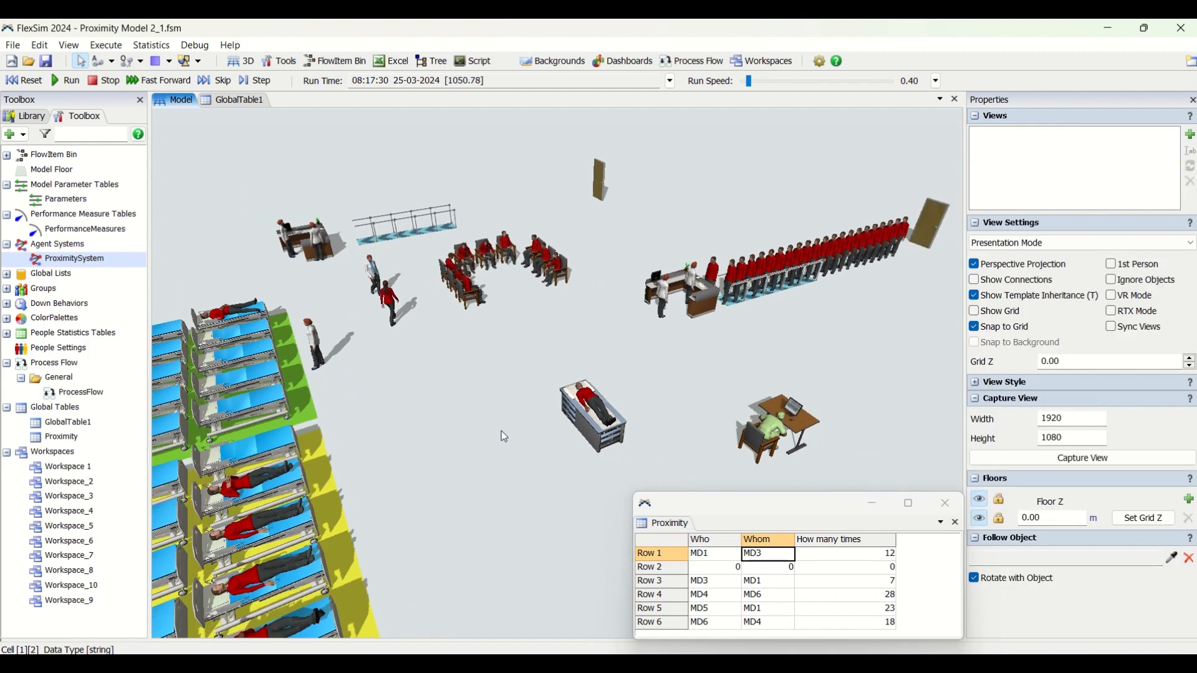
pyautogui.scroll(-1, 486, 421)
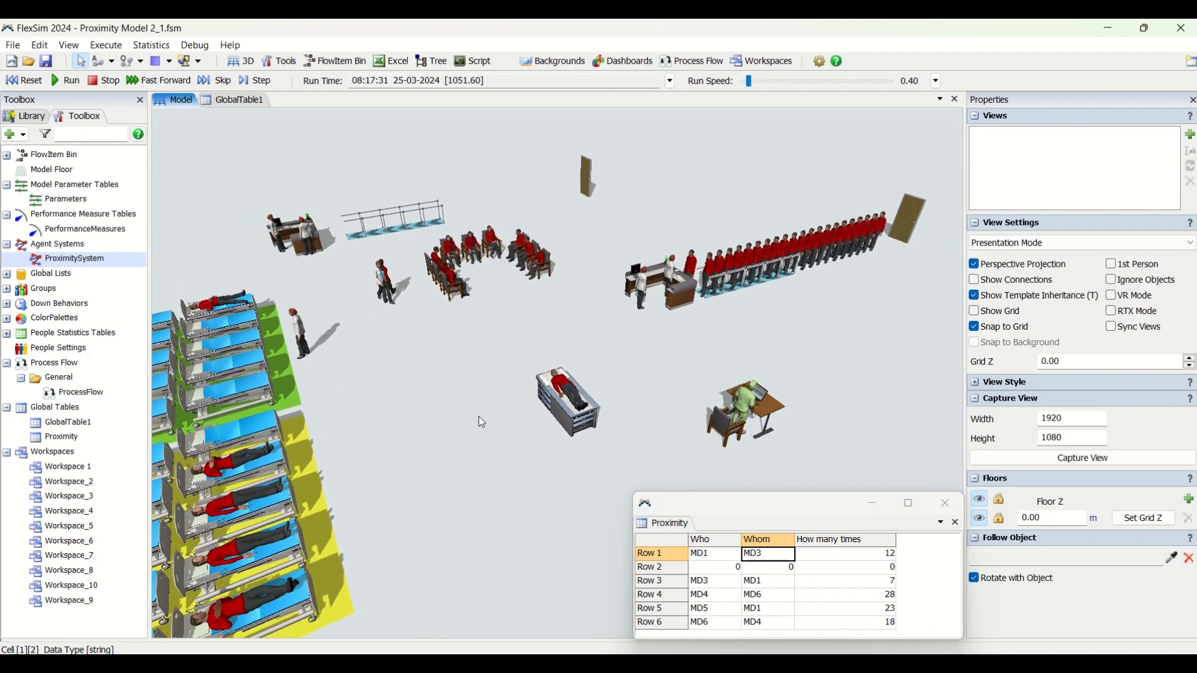
pyautogui.scroll(1, 479, 429)
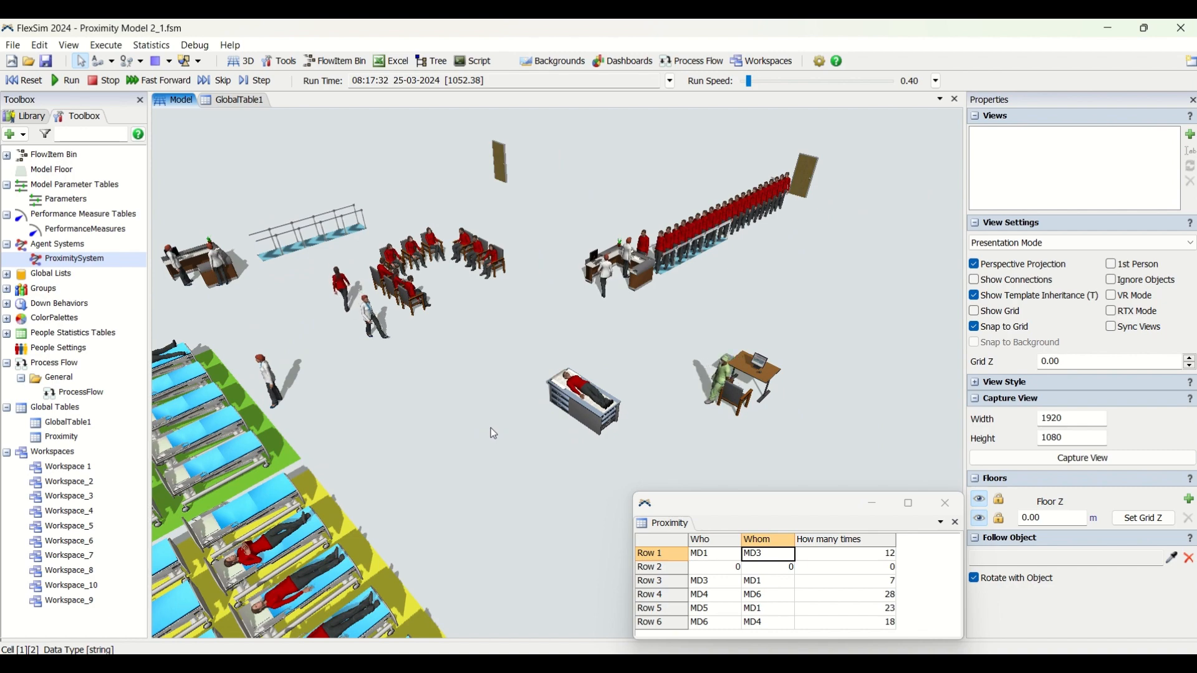
pyautogui.moveTo(491, 428); pyautogui.dragTo(475, 429, button='right')
pyautogui.scroll(3, 918, 317)
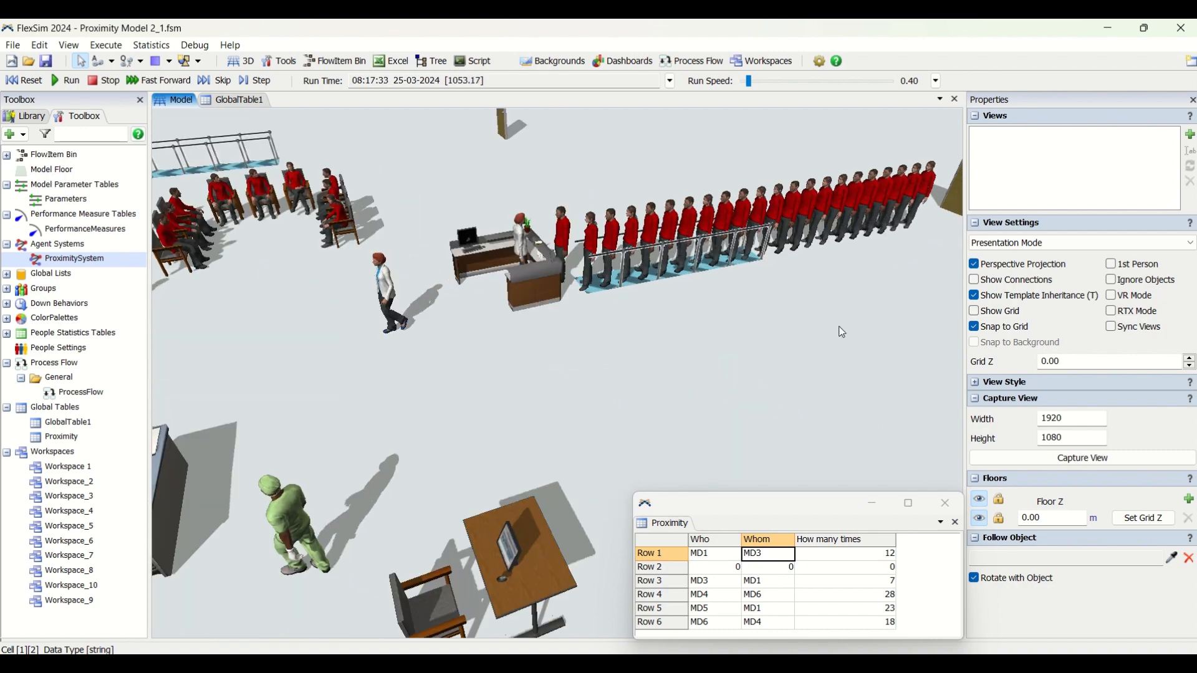
# Examine the staff and patients around the clinic, from the reception queue past the waiting chairs and treatment table to the ward beds
pyautogui.moveTo(842, 329); pyautogui.dragTo(731, 377, button='right')
pyautogui.scroll(1, 731, 377)
pyautogui.moveTo(698, 351); pyautogui.dragTo(728, 436)
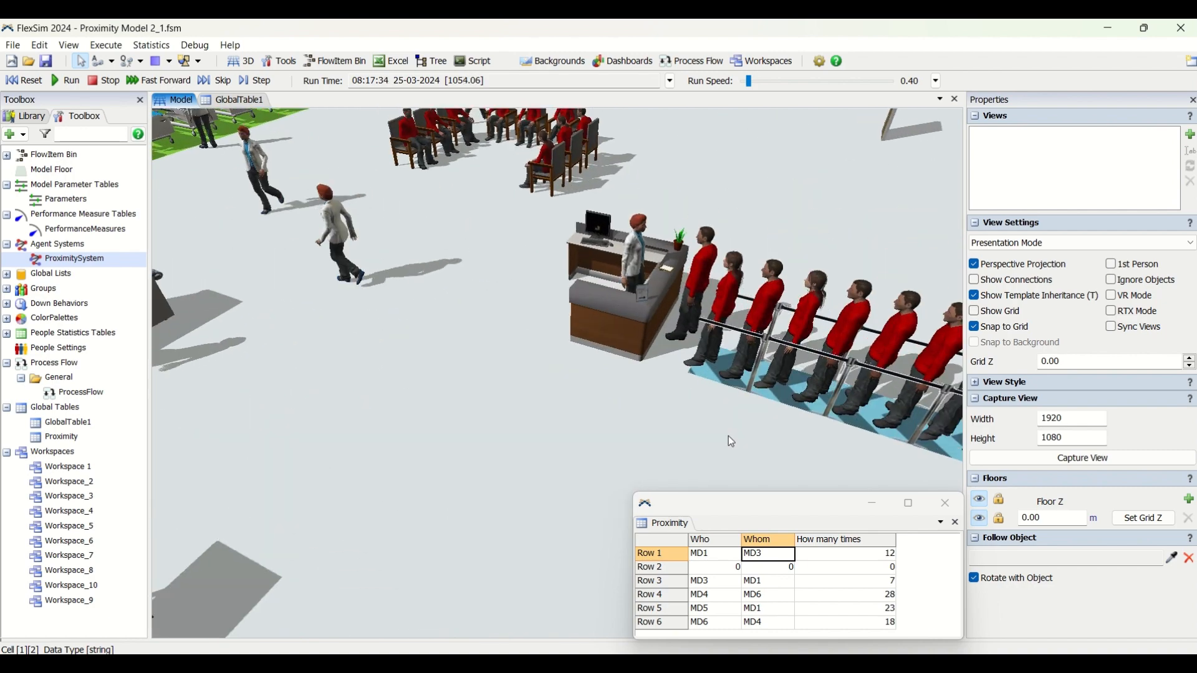
pyautogui.moveTo(589, 408); pyautogui.dragTo(625, 395)
pyautogui.scroll(-1, 622, 401)
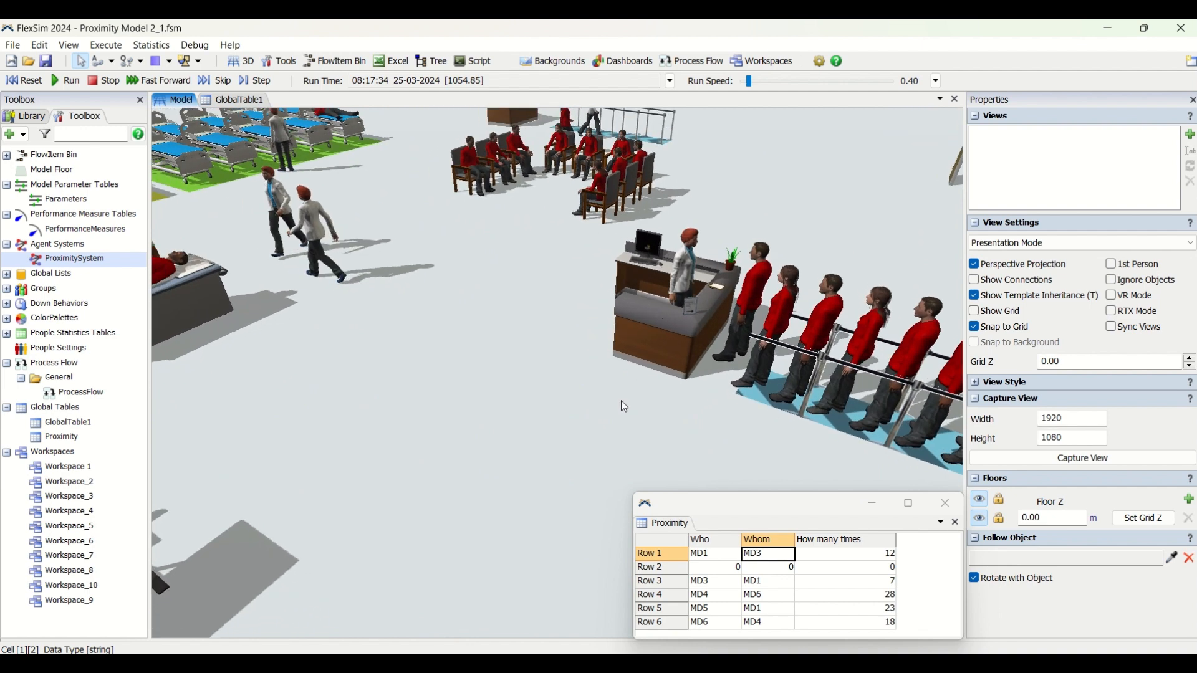
pyautogui.moveTo(539, 382); pyautogui.dragTo(691, 662)
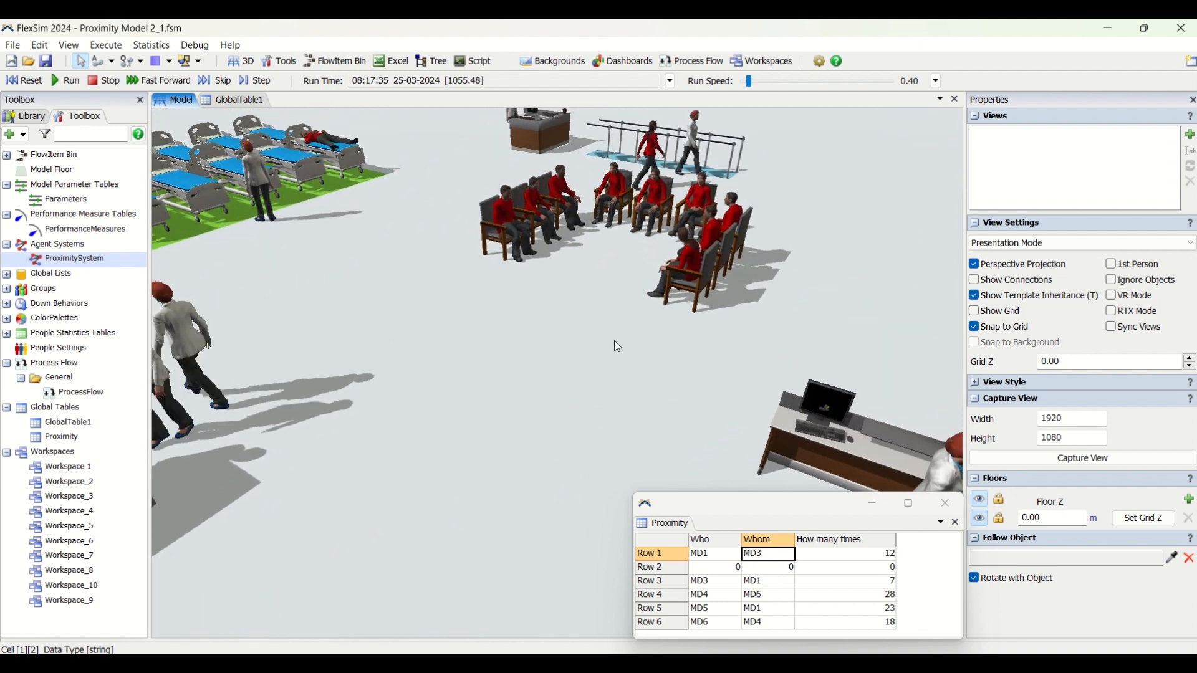
pyautogui.moveTo(614, 341); pyautogui.dragTo(804, 316)
pyautogui.scroll(-2, 816, 308)
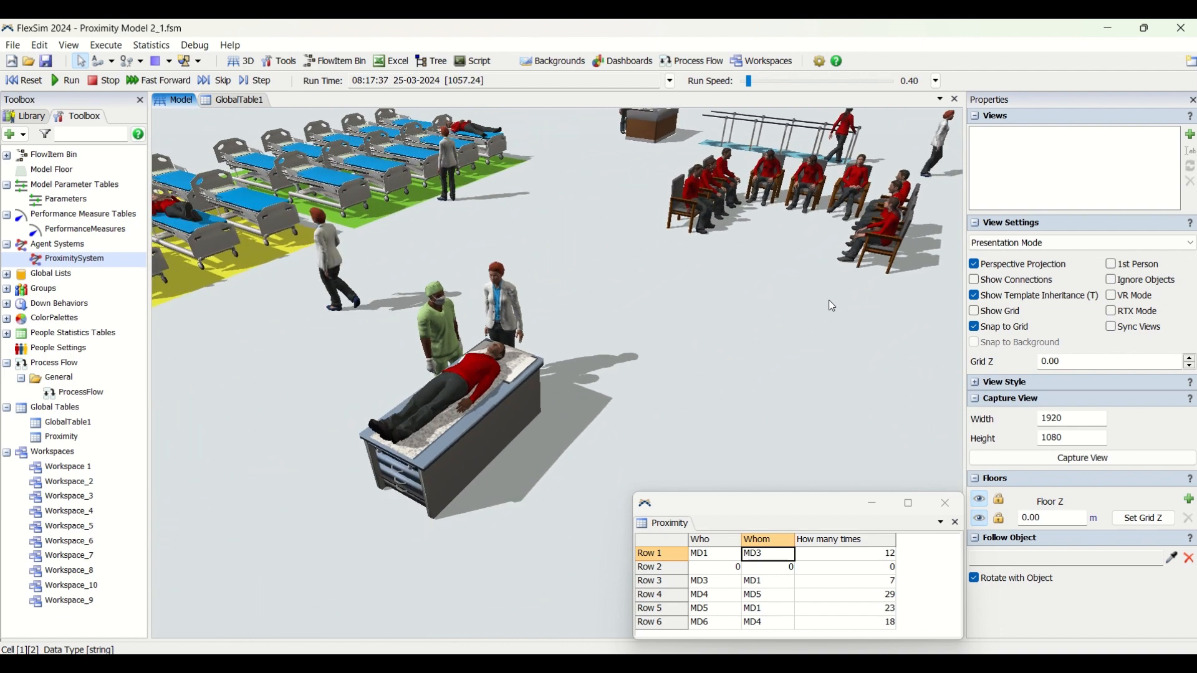
pyautogui.scroll(-1, 728, 385)
pyautogui.moveTo(696, 415); pyautogui.dragTo(829, 371)
pyautogui.scroll(3, 547, 470)
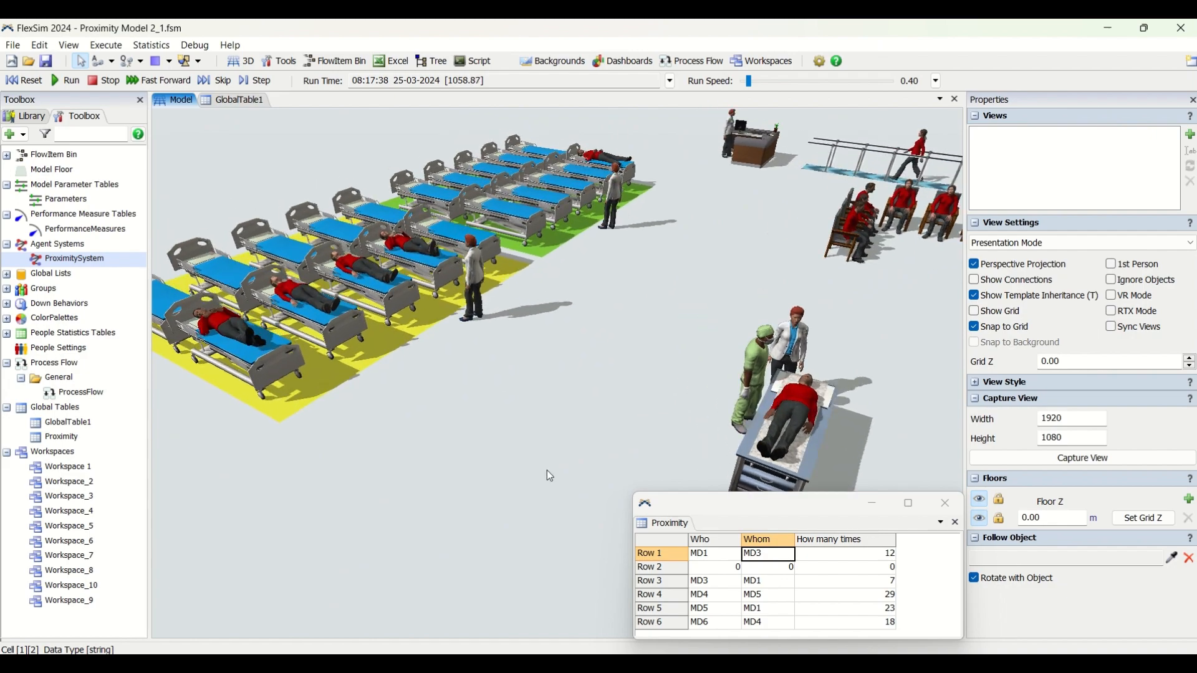
pyautogui.scroll(2, 555, 461)
pyautogui.moveTo(566, 461); pyautogui.dragTo(579, 458, button='right')
pyautogui.scroll(-4, 620, 400)
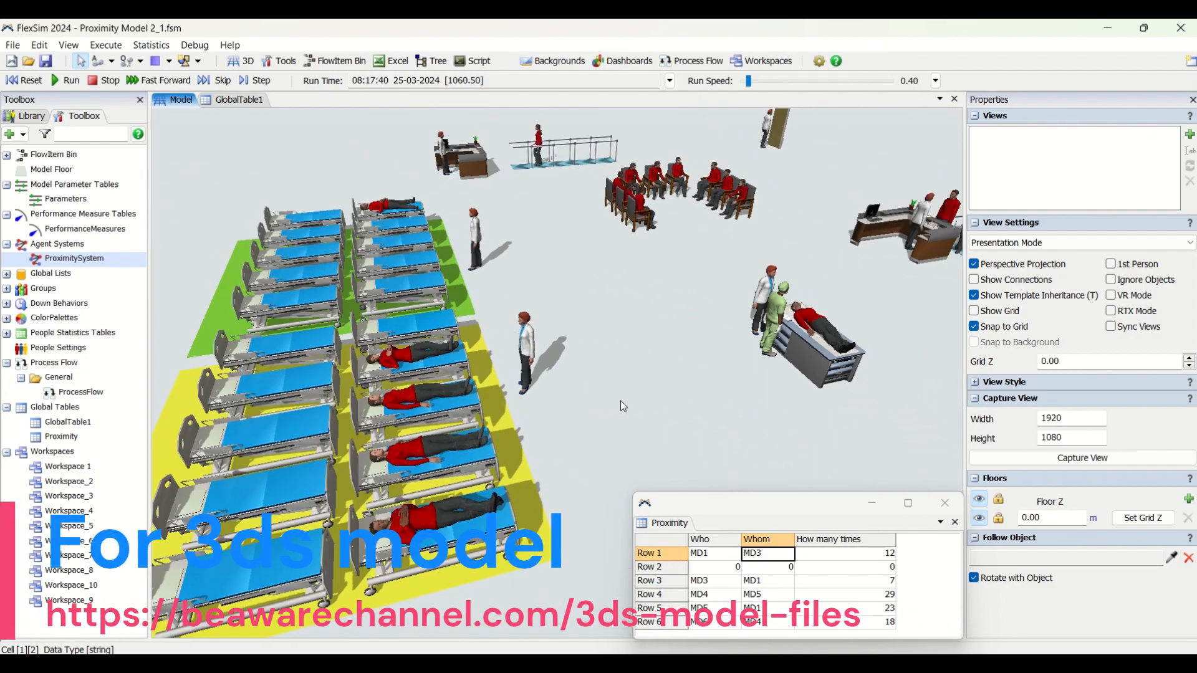
# Watch the running clinic from an overview that includes the beds, waiting chairs, treatment table, doctor's desk and reception queue
pyautogui.moveTo(638, 364); pyautogui.dragTo(551, 418)
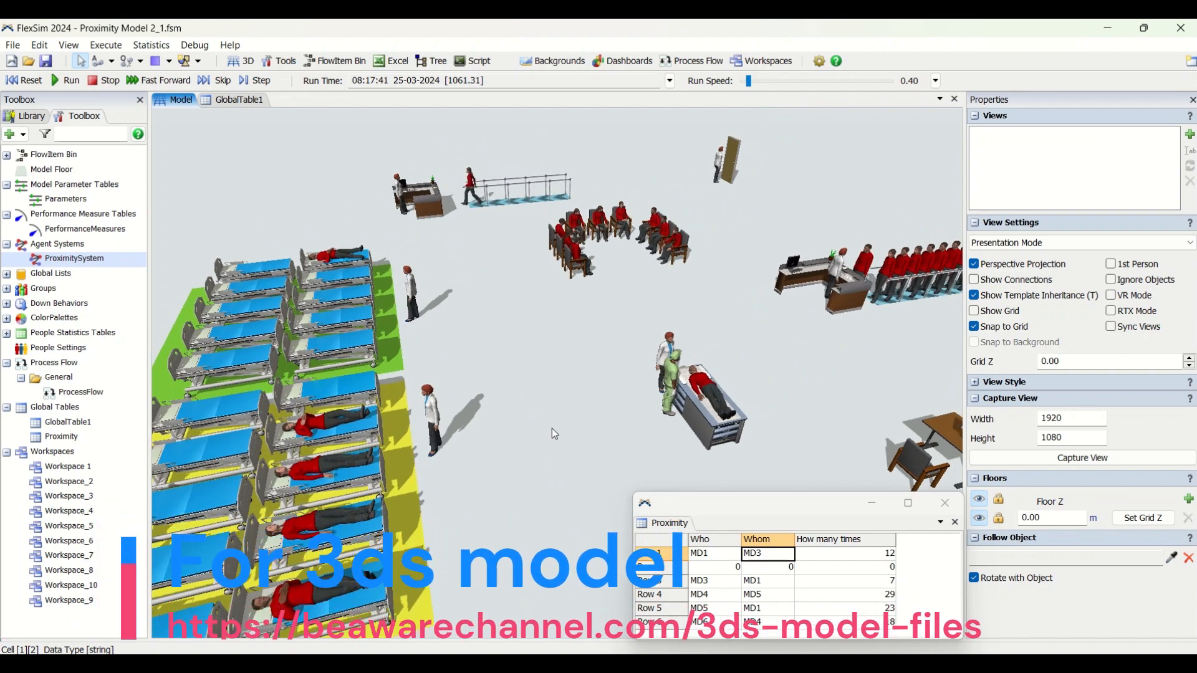
pyautogui.moveTo(551, 429); pyautogui.dragTo(557, 432, button='right')
pyautogui.moveTo(605, 425); pyautogui.dragTo(510, 370)
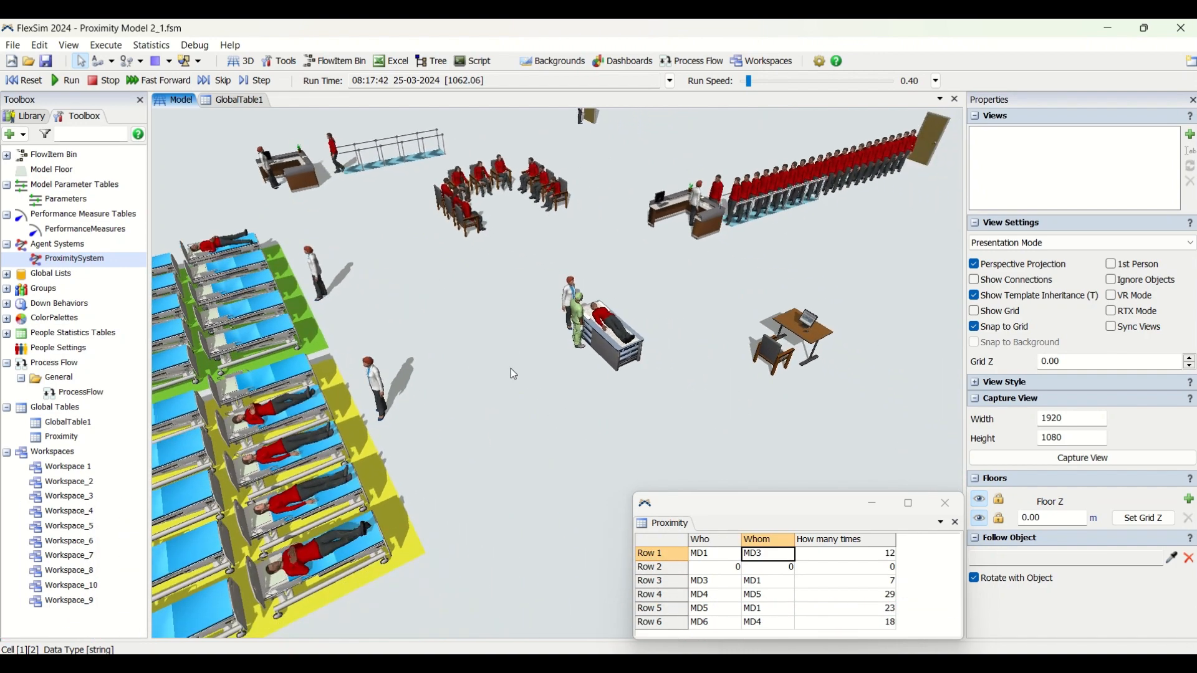
pyautogui.scroll(4, 536, 399)
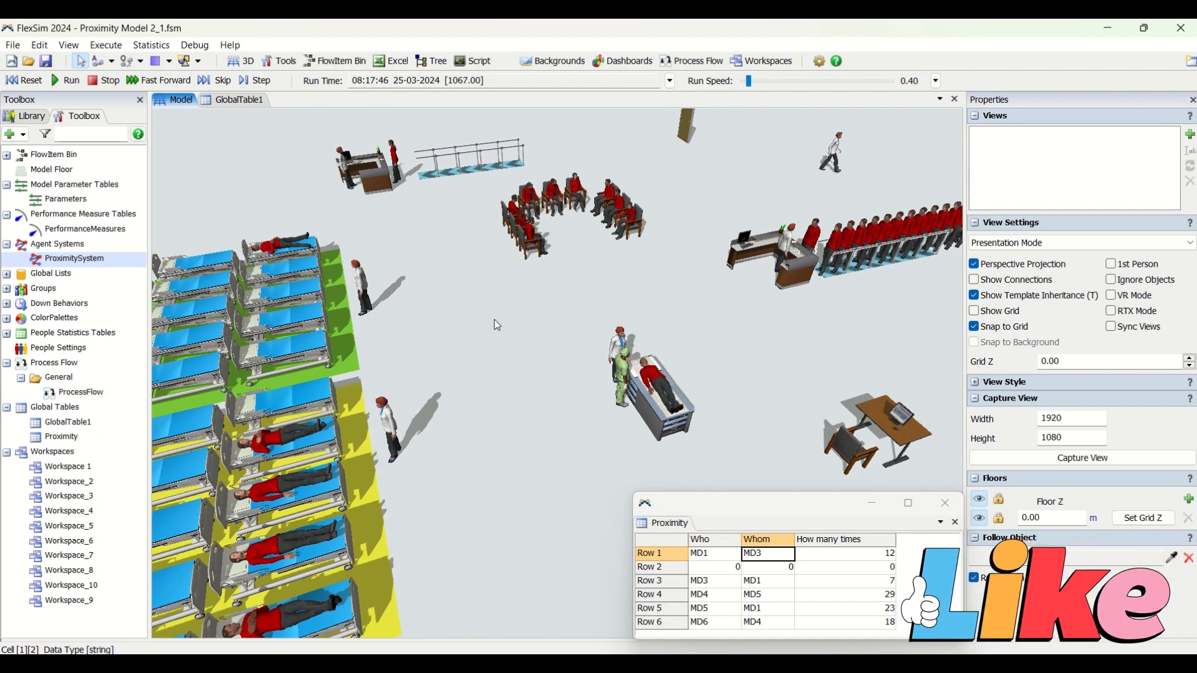
pyautogui.scroll(1, 512, 335)
pyautogui.moveTo(510, 329); pyautogui.dragTo(536, 364, button='right')
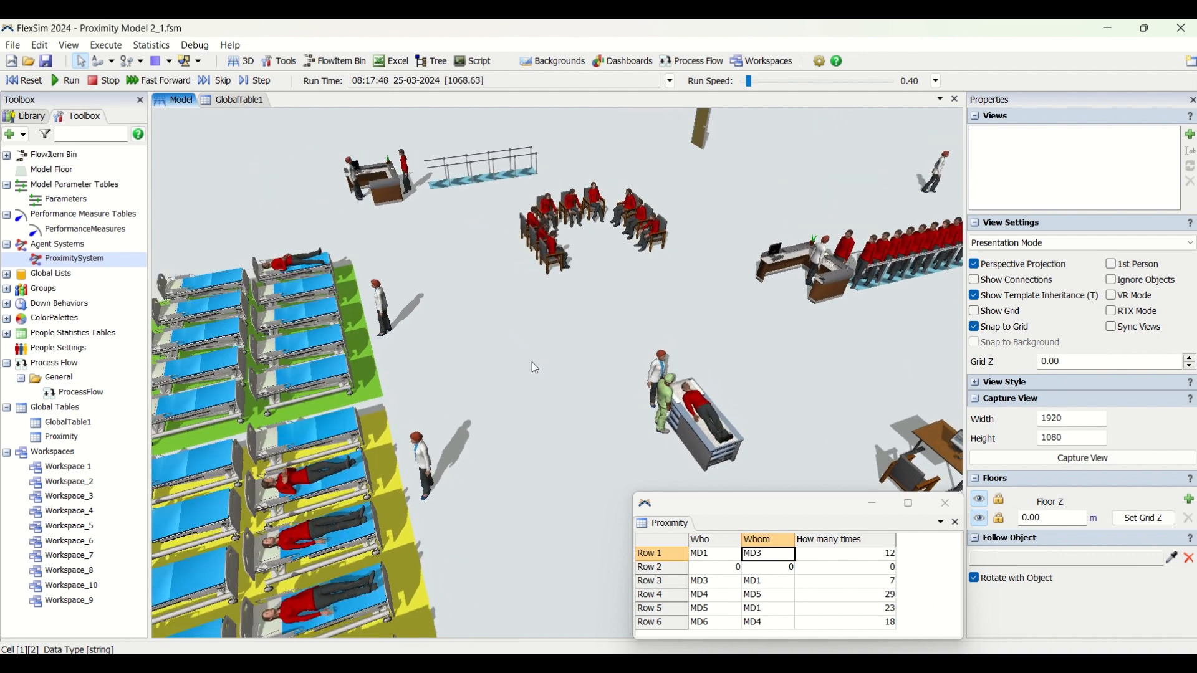
pyautogui.rightClick(532, 361)
pyautogui.click(507, 330)
pyautogui.moveTo(527, 365); pyautogui.dragTo(462, 327)
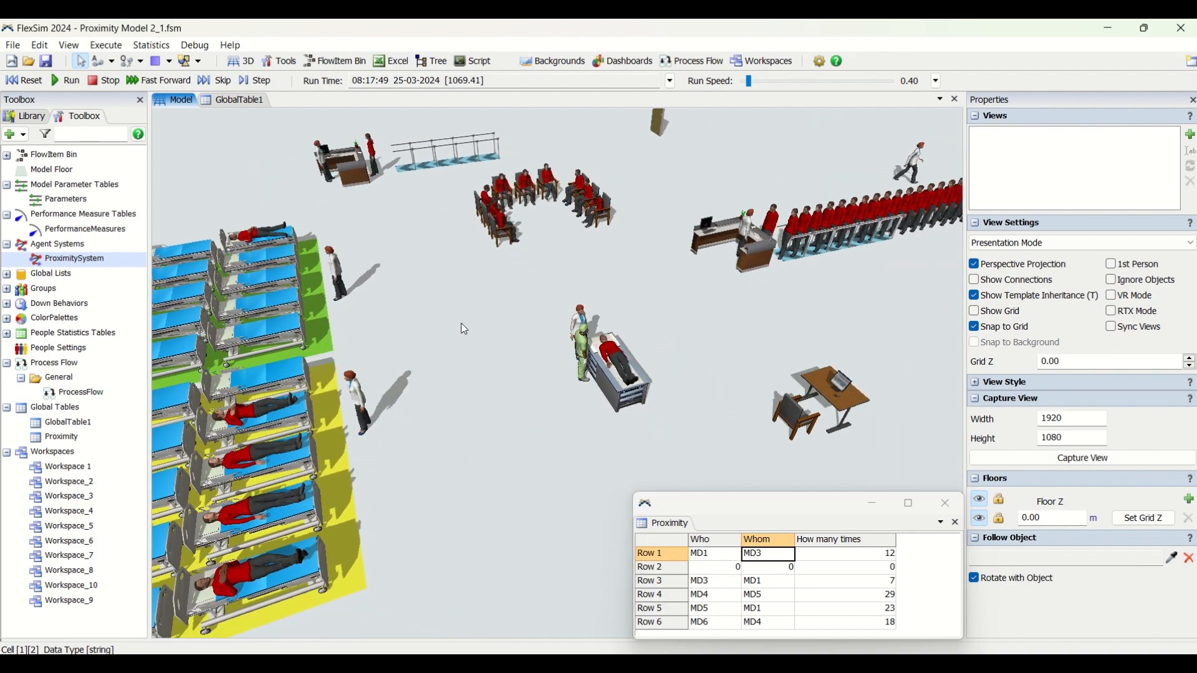
pyautogui.moveTo(462, 328); pyautogui.dragTo(474, 362, button='right')
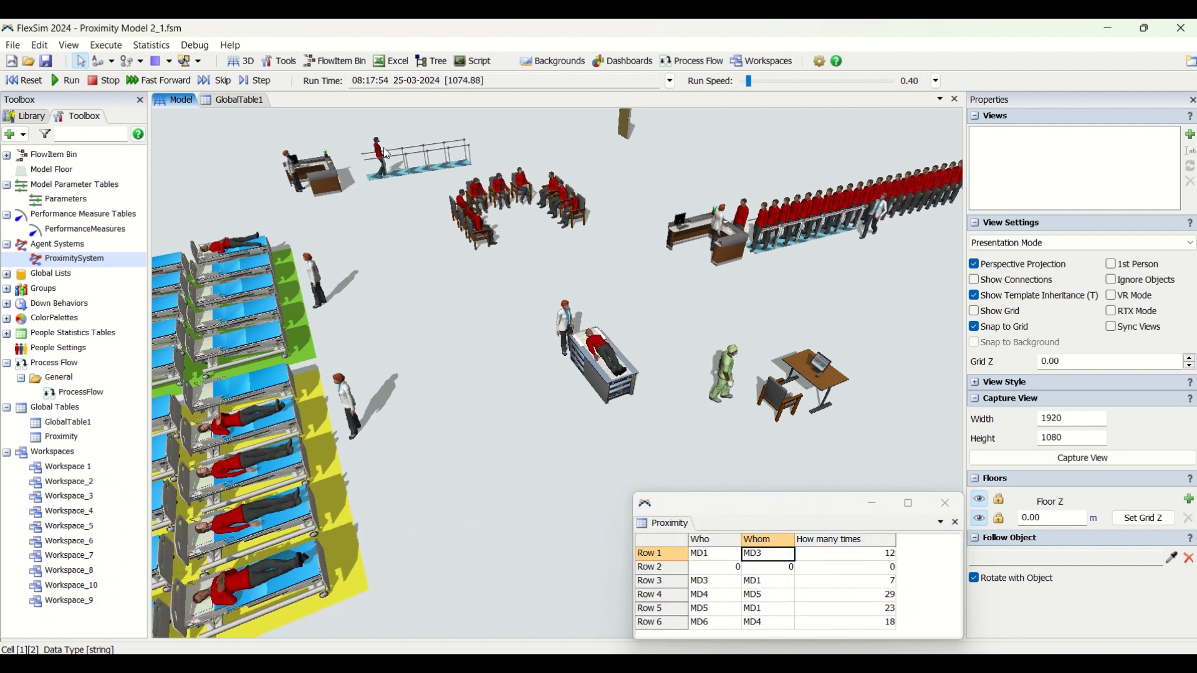
# Open the properties of the ProximitySystem agent system and check the behavior choices, keeping Proximity Behavior
pyautogui.doubleClick(100, 259)
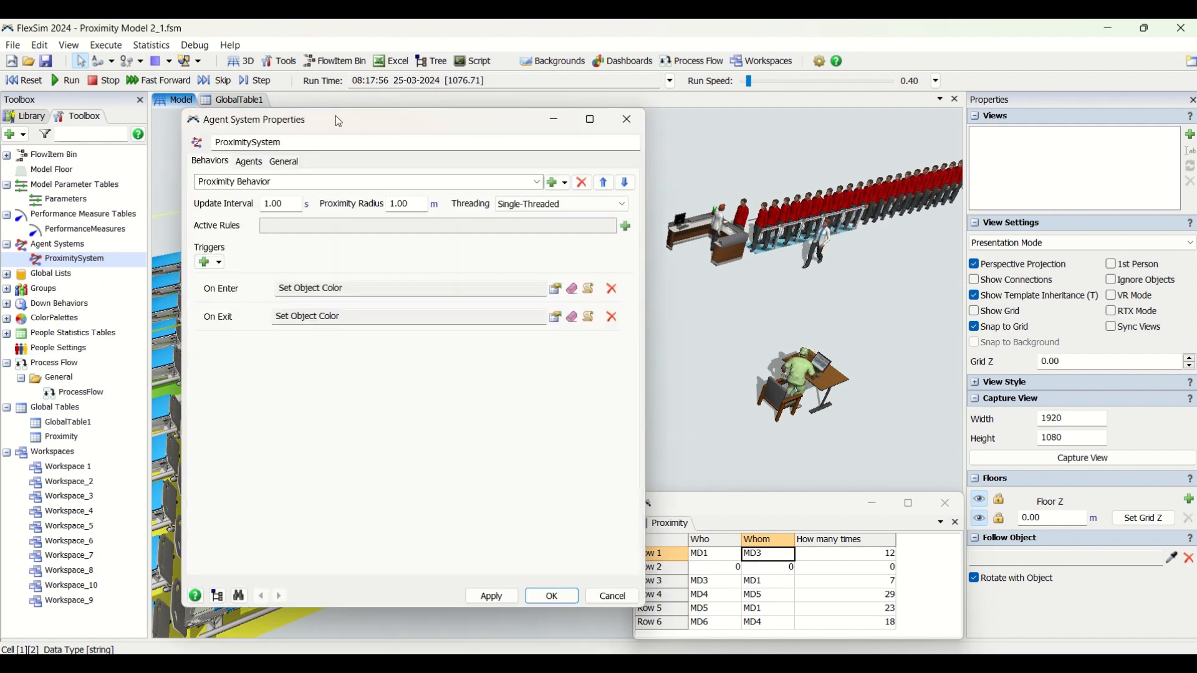
pyautogui.moveTo(339, 125); pyautogui.dragTo(367, 143)
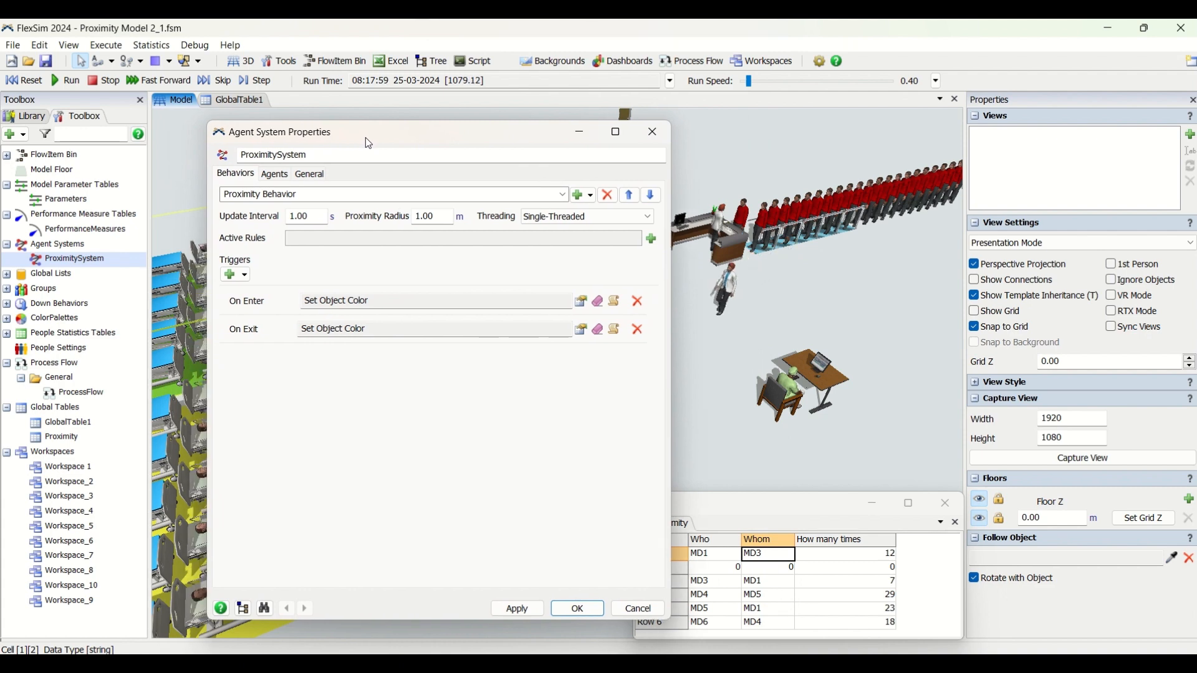
pyautogui.click(259, 194)
pyautogui.click(290, 356)
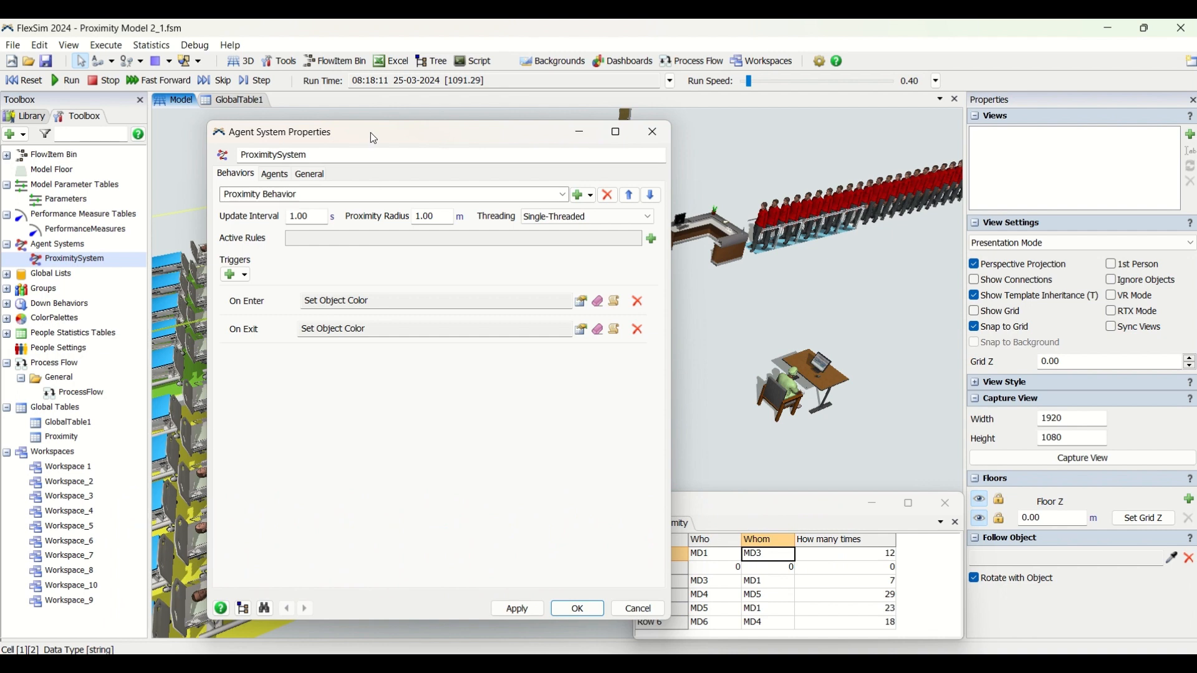
# Move the agent system properties clear of the clinic view and check the Update Interval and Proximity Radius values
pyautogui.moveTo(370, 133); pyautogui.dragTo(932, 124)
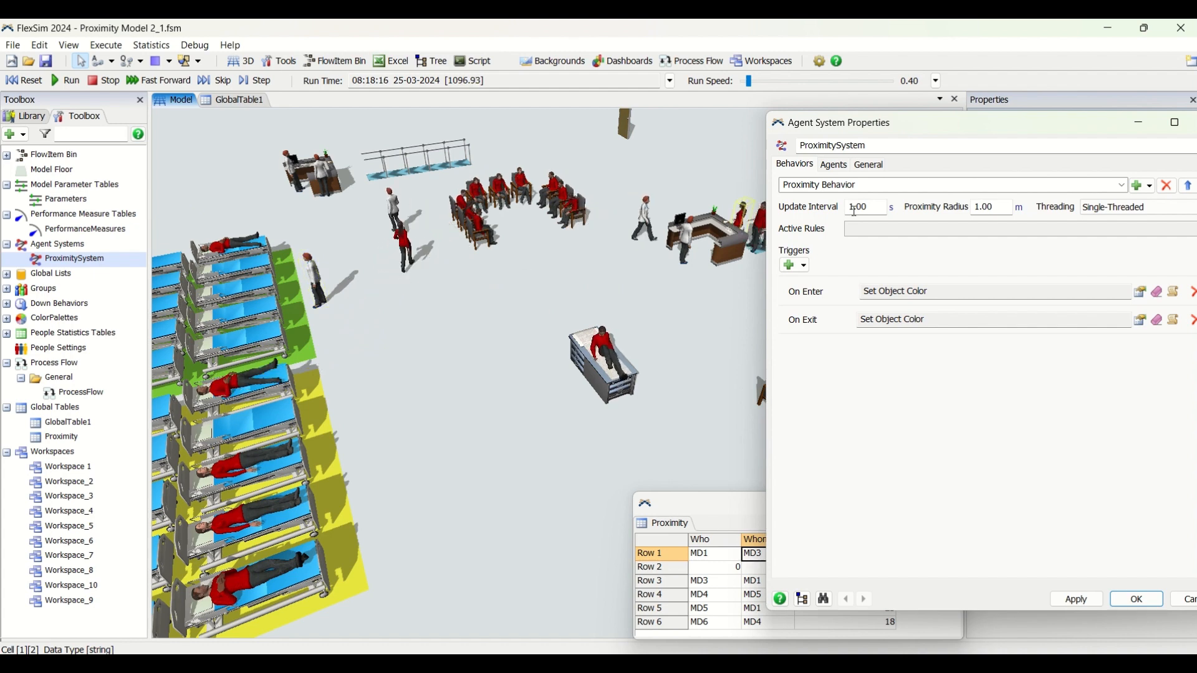
pyautogui.click(872, 208)
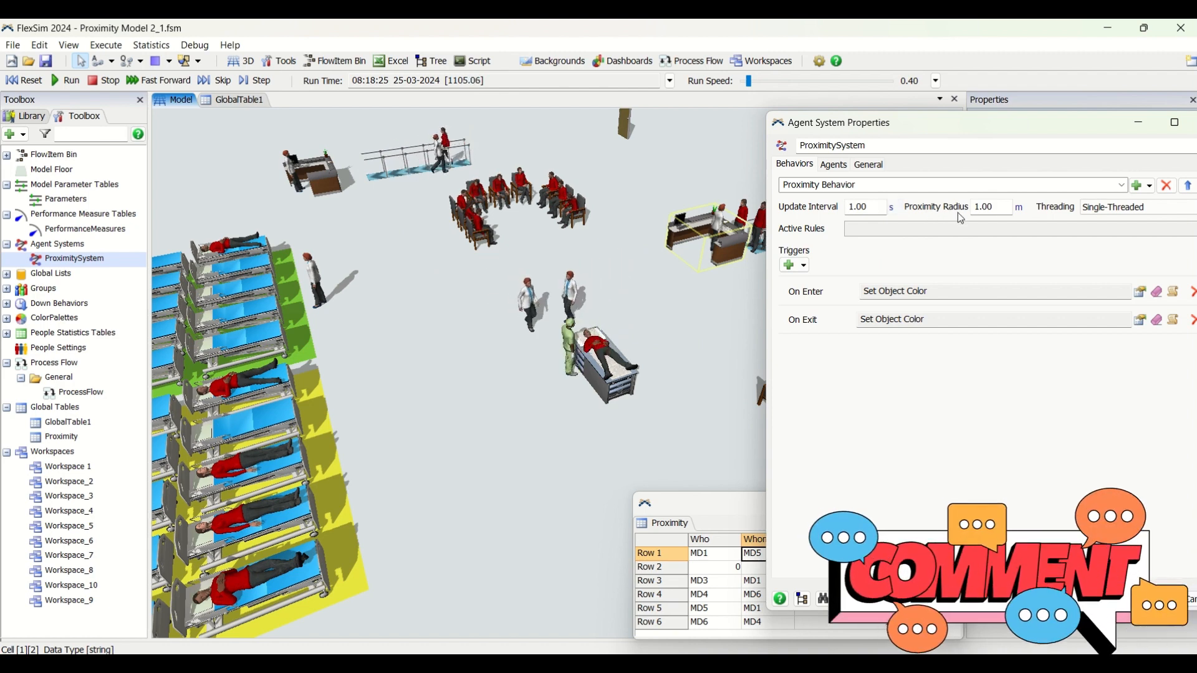
pyautogui.click(1001, 207)
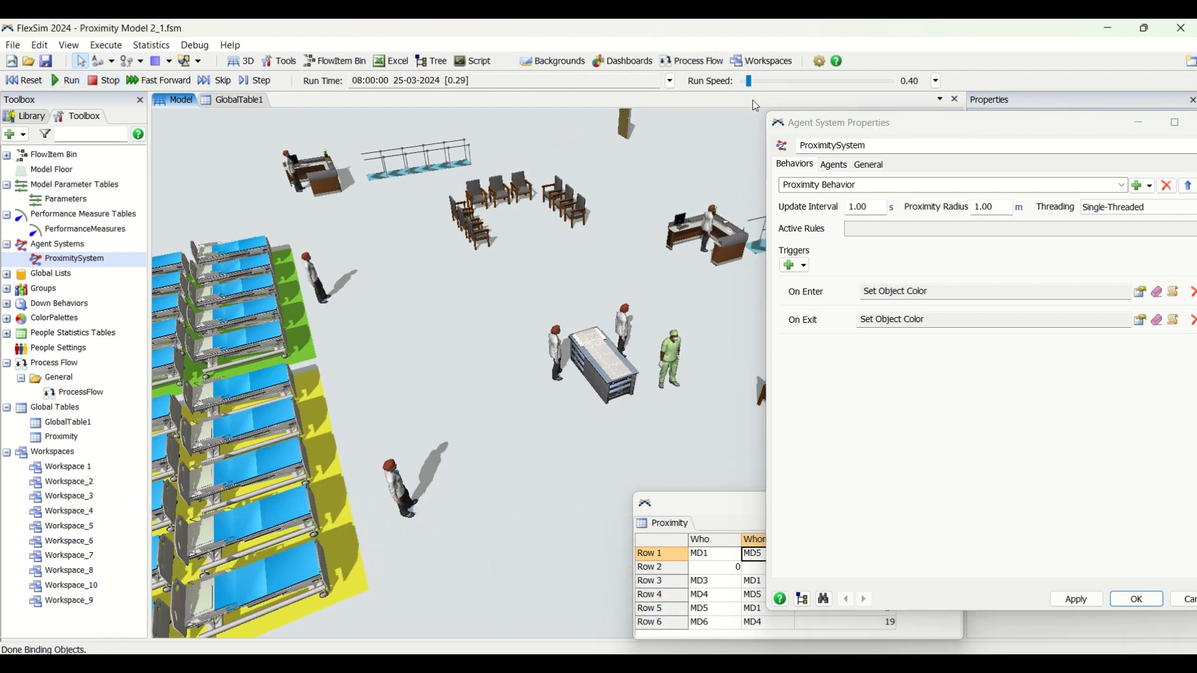
# Raise the simulation's run speed to 1.55
pyautogui.moveTo(764, 81); pyautogui.dragTo(752, 81)
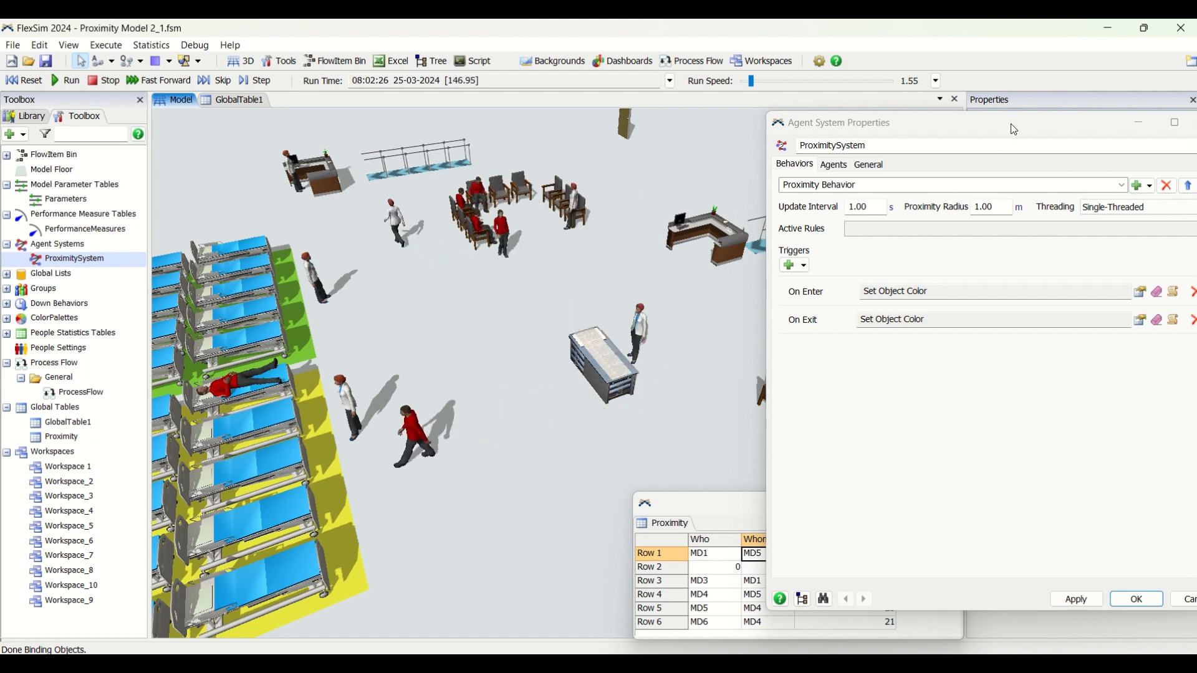
# Review the Threading options of the Proximity Behavior, Single-Threaded and Multi-Threaded (Experimental), without changing the selection
pyautogui.moveTo(1010, 125); pyautogui.dragTo(885, 134)
pyautogui.click(1022, 213)
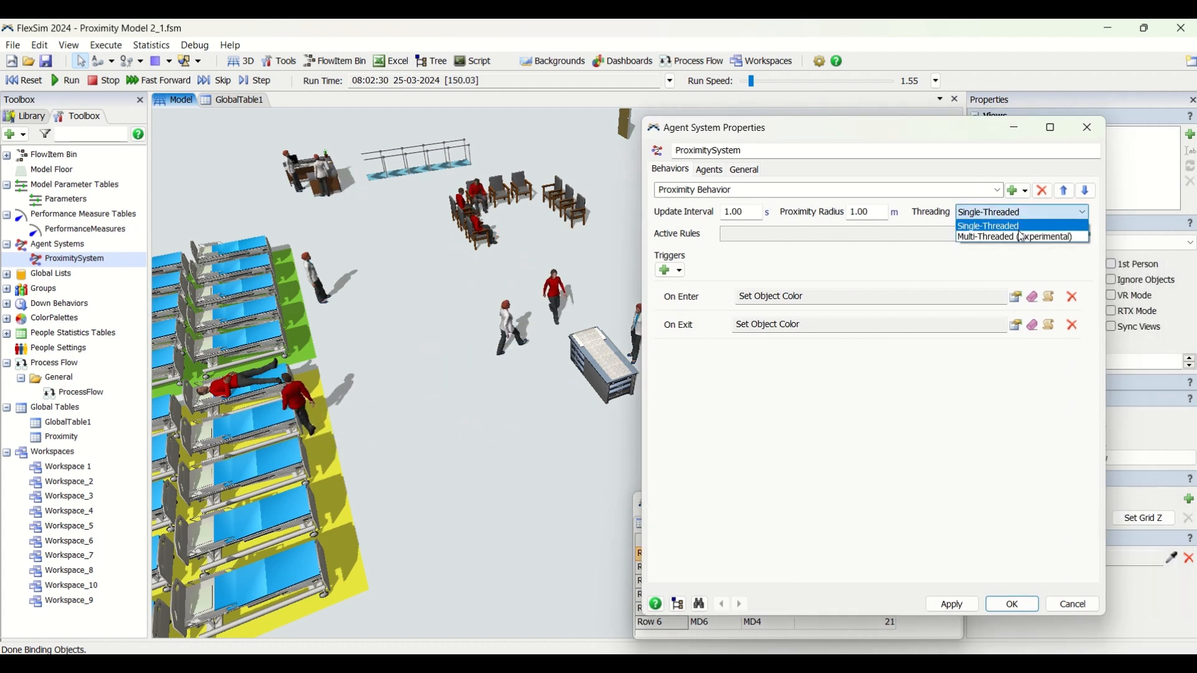
pyautogui.click(908, 267)
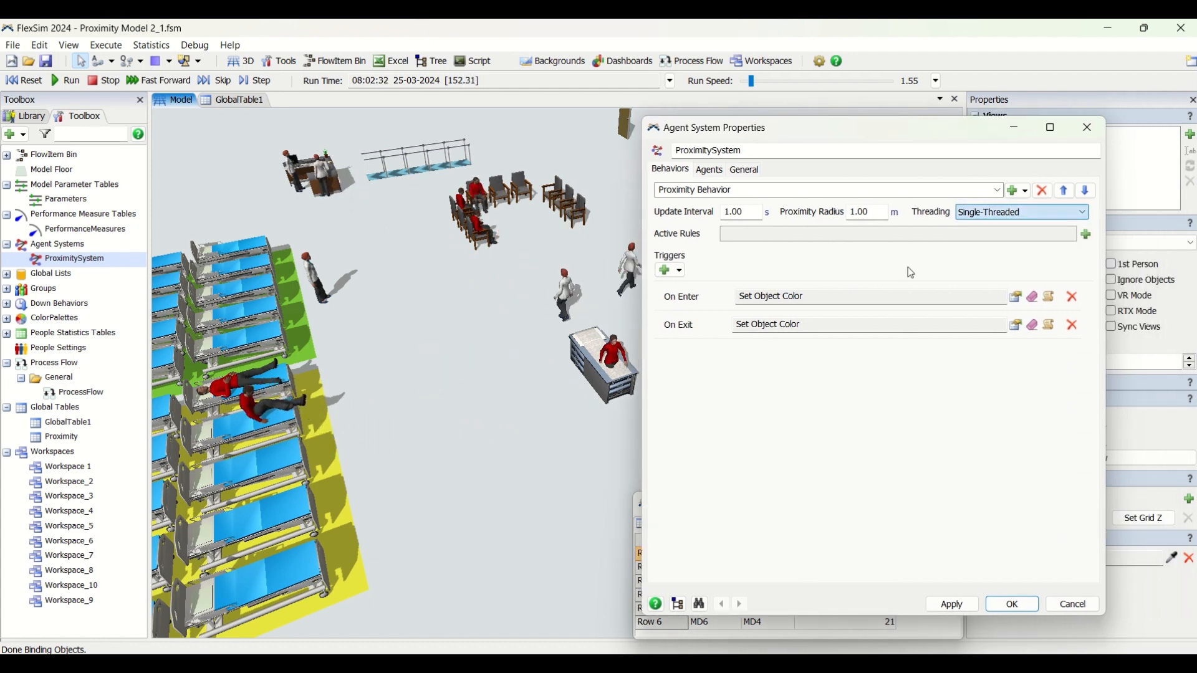
pyautogui.click(1039, 215)
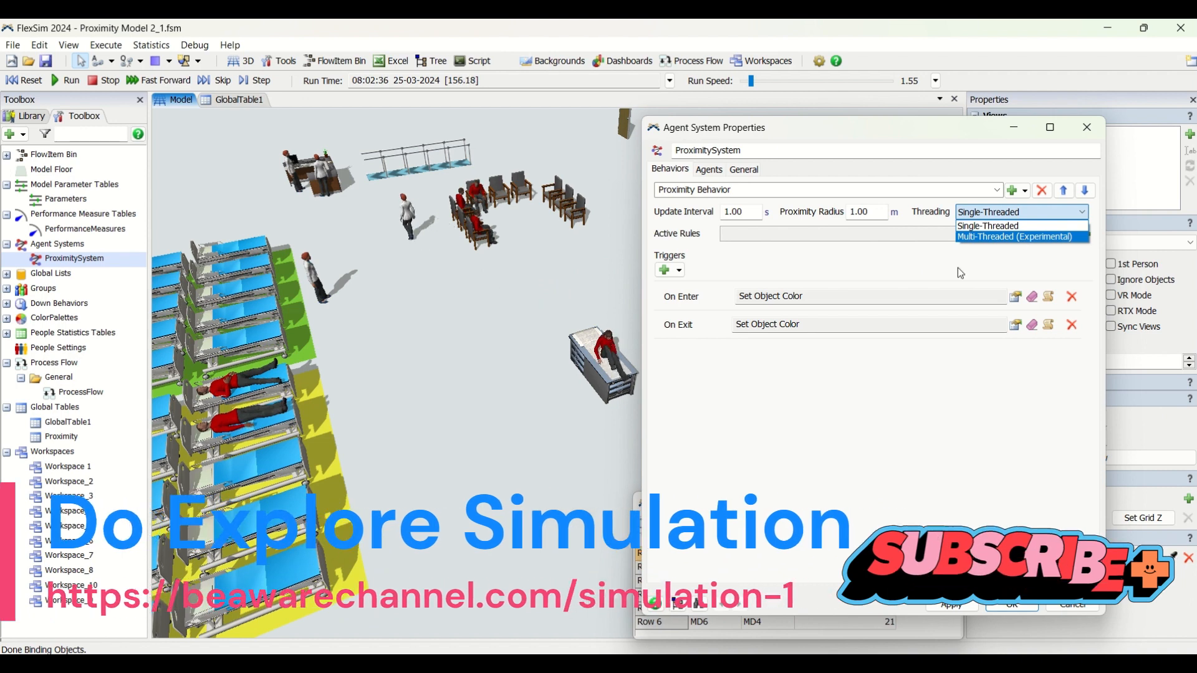
pyautogui.click(958, 269)
pyautogui.click(1016, 213)
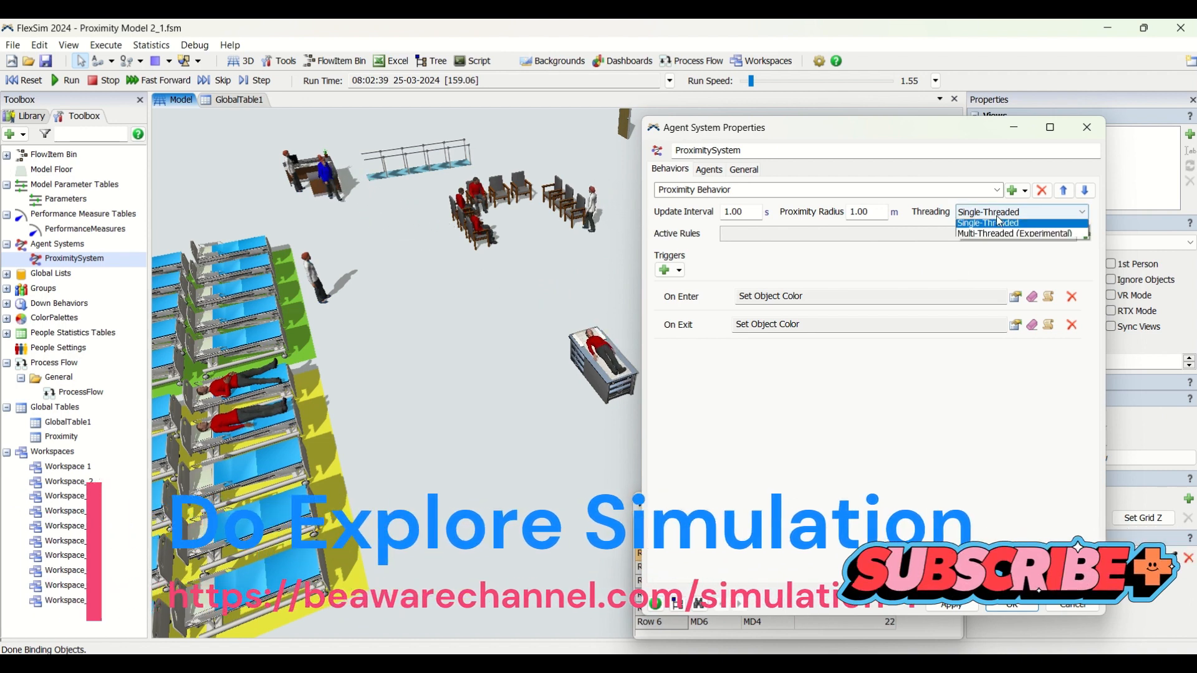
pyautogui.click(1007, 270)
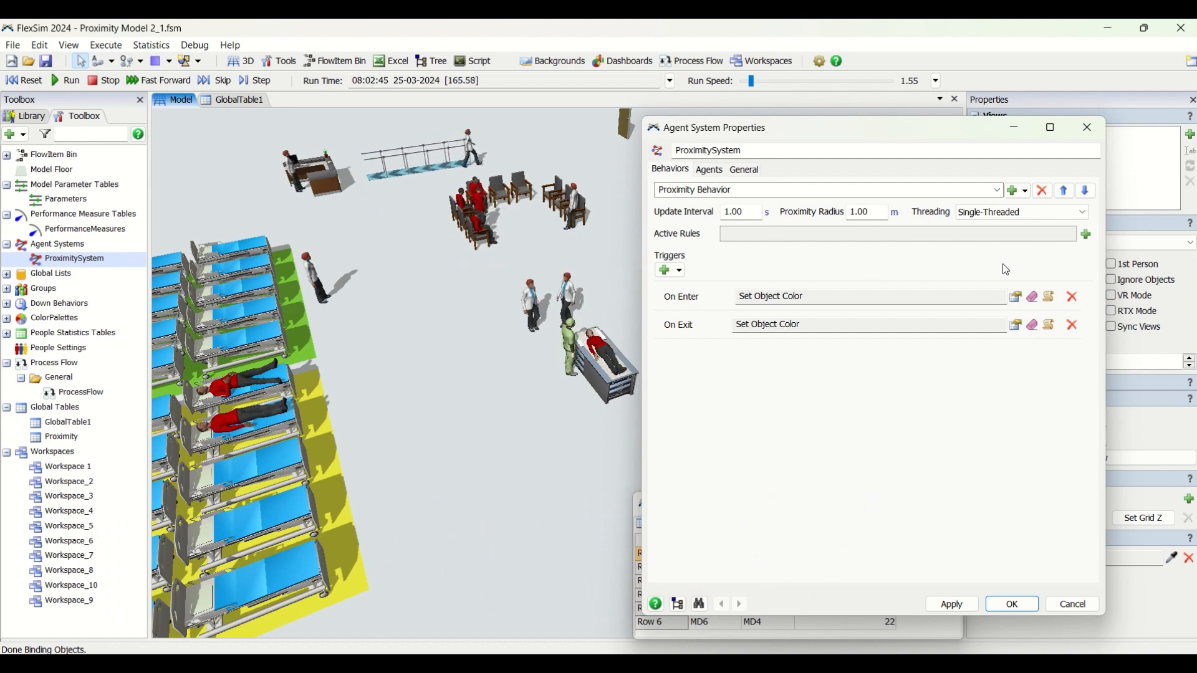
pyautogui.click(1016, 213)
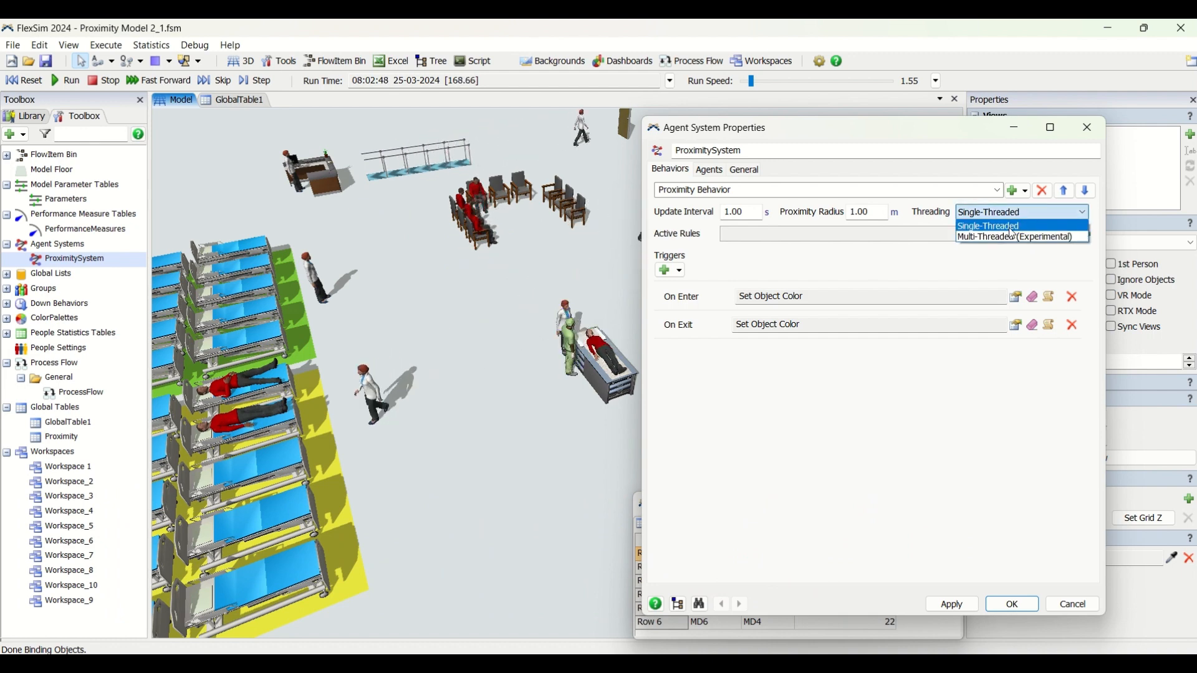
pyautogui.click(907, 265)
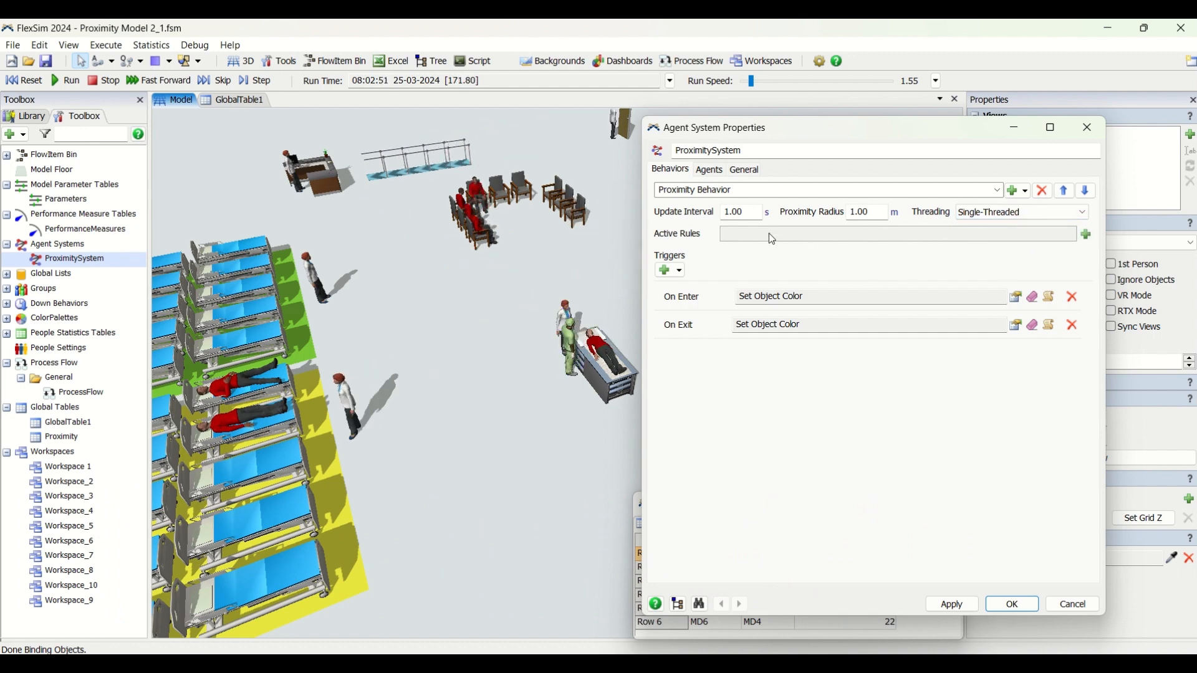
# Review the Self-Based and Neighbor-Based rules offered for the behavior's Active Rules without adding any
pyautogui.click(1092, 235)
pyautogui.moveTo(1100, 258)
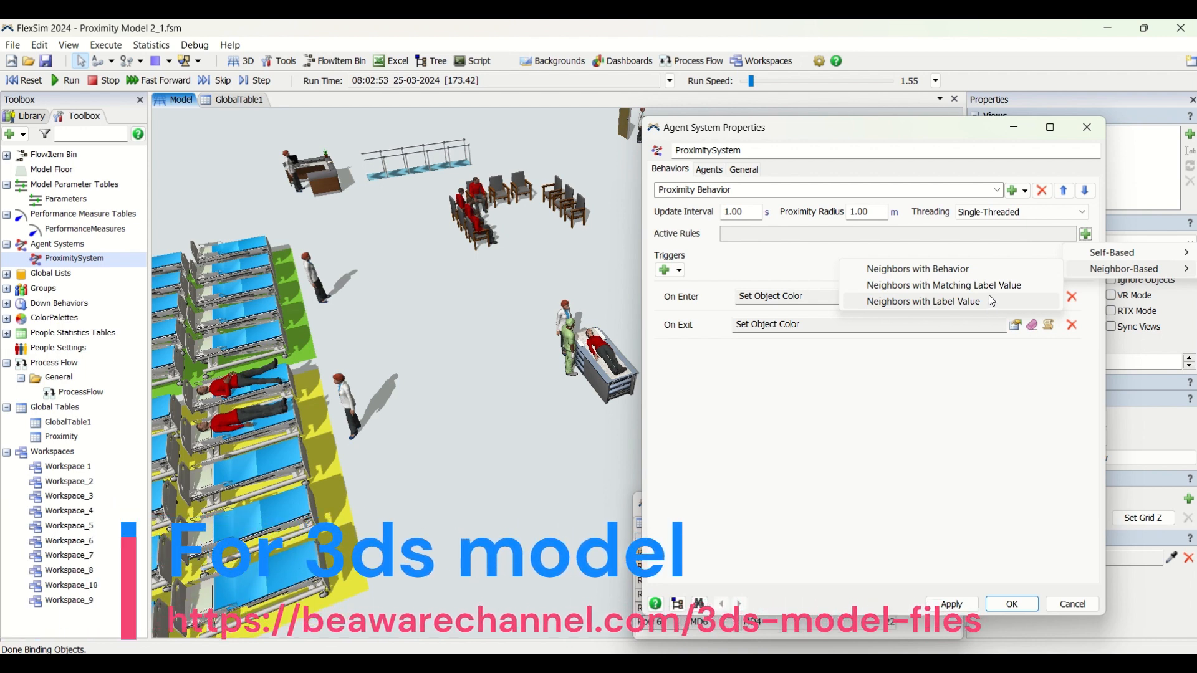
pyautogui.click(969, 388)
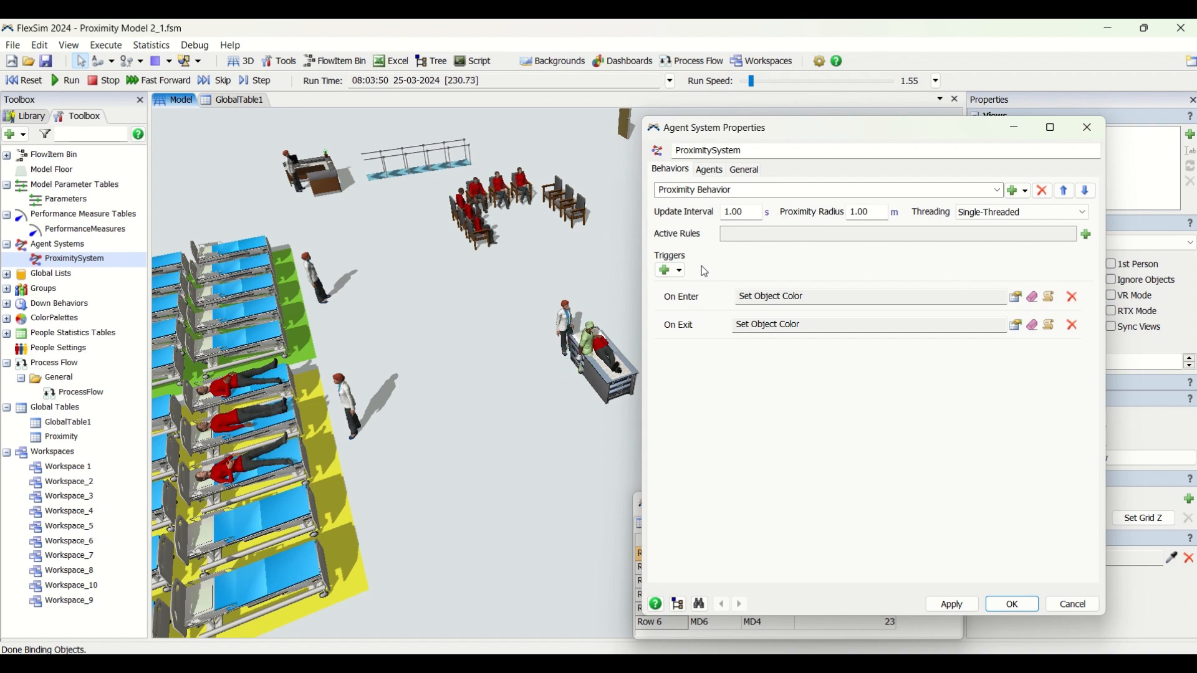
# Check which further triggers, such as On In Proximity, can be added to the Proximity Behavior, without adding one
pyautogui.click(679, 273)
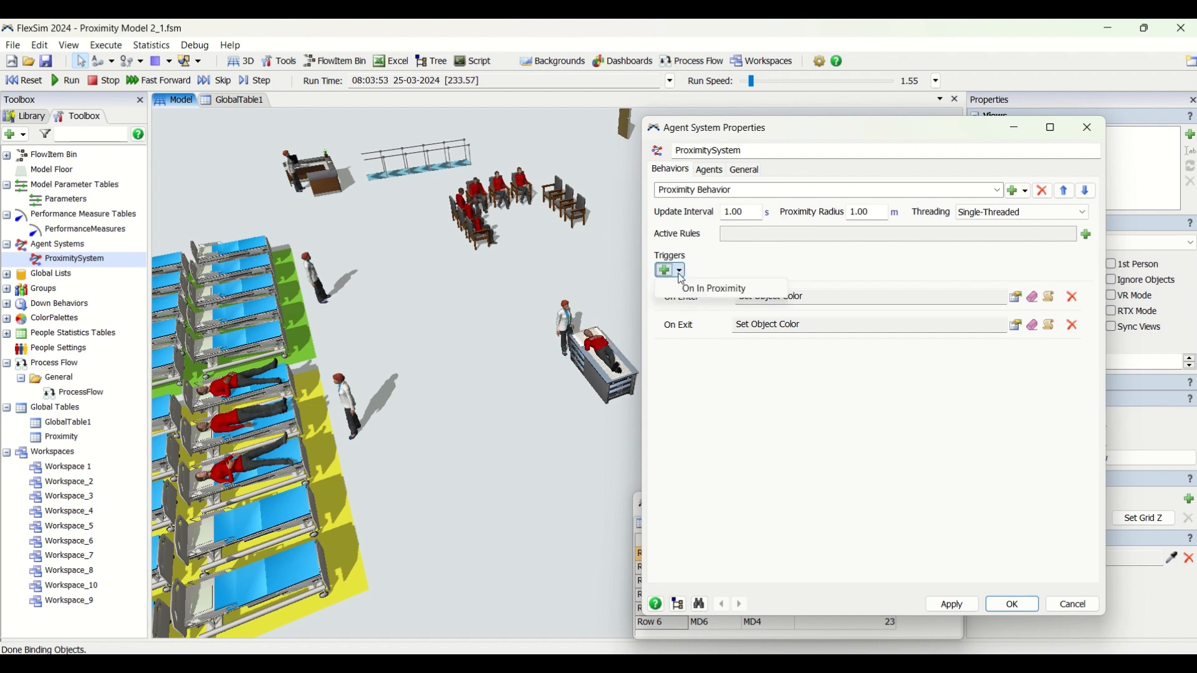
pyautogui.click(732, 401)
pyautogui.click(681, 274)
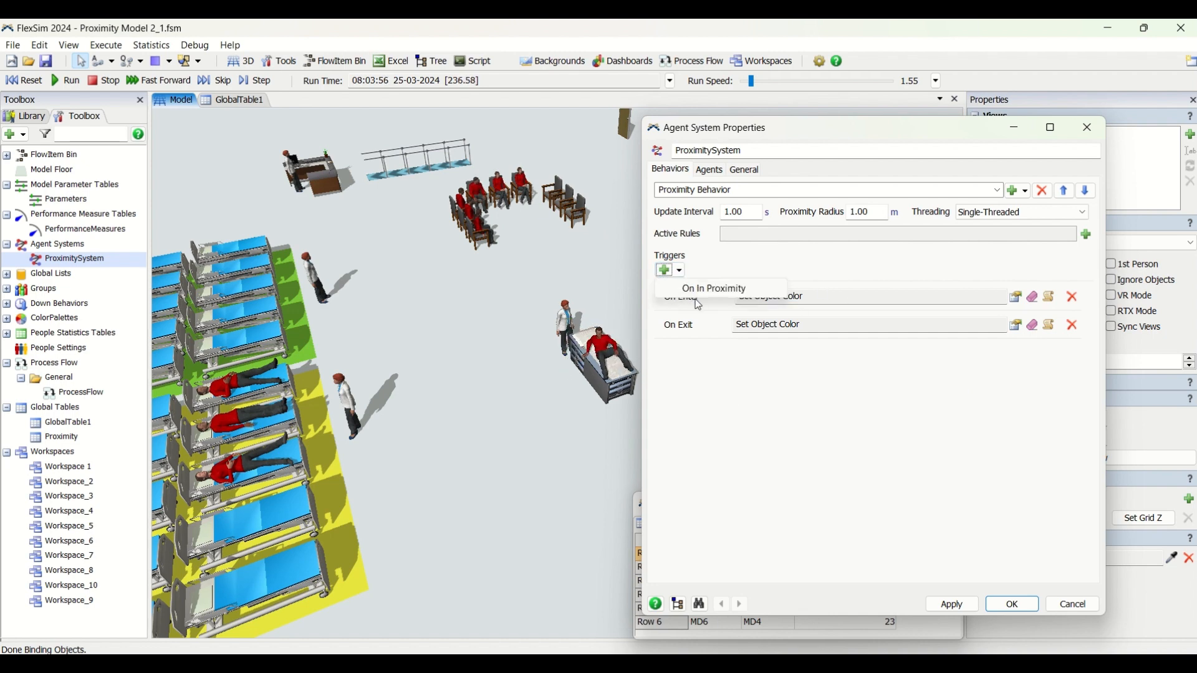
pyautogui.click(731, 369)
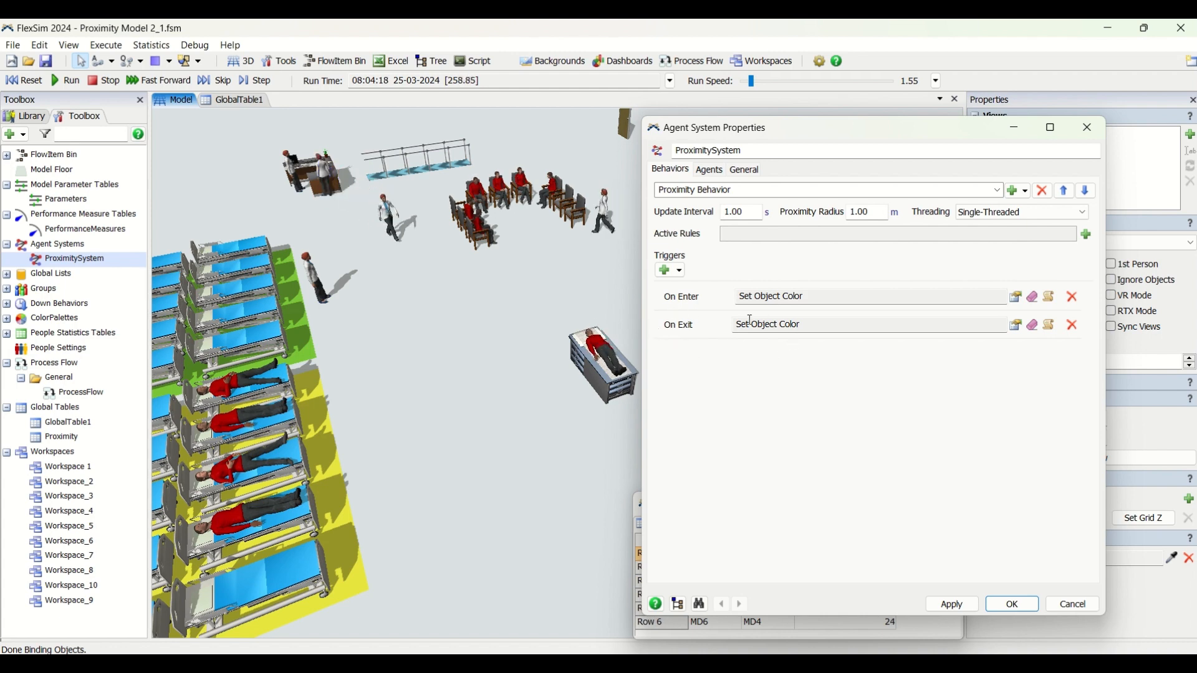
# Open the code of the On Enter and On Exit proximity triggers and position the code window for reading
pyautogui.click(1050, 302)
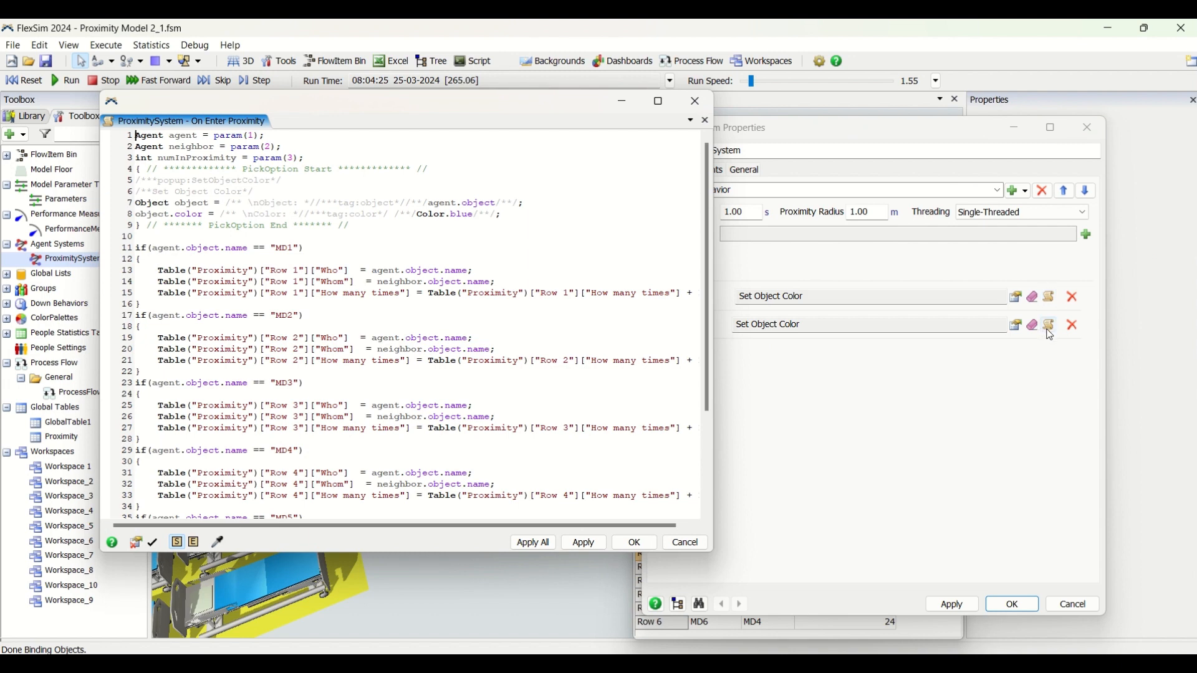
pyautogui.click(1051, 326)
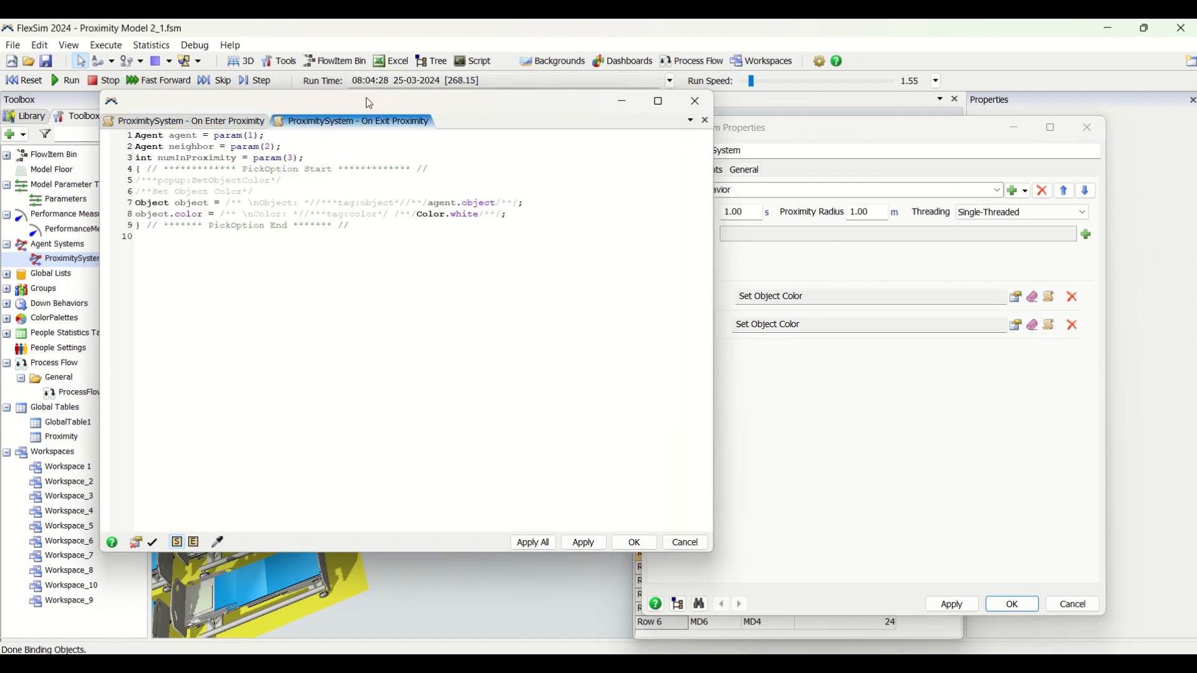
pyautogui.moveTo(365, 98); pyautogui.dragTo(846, 136)
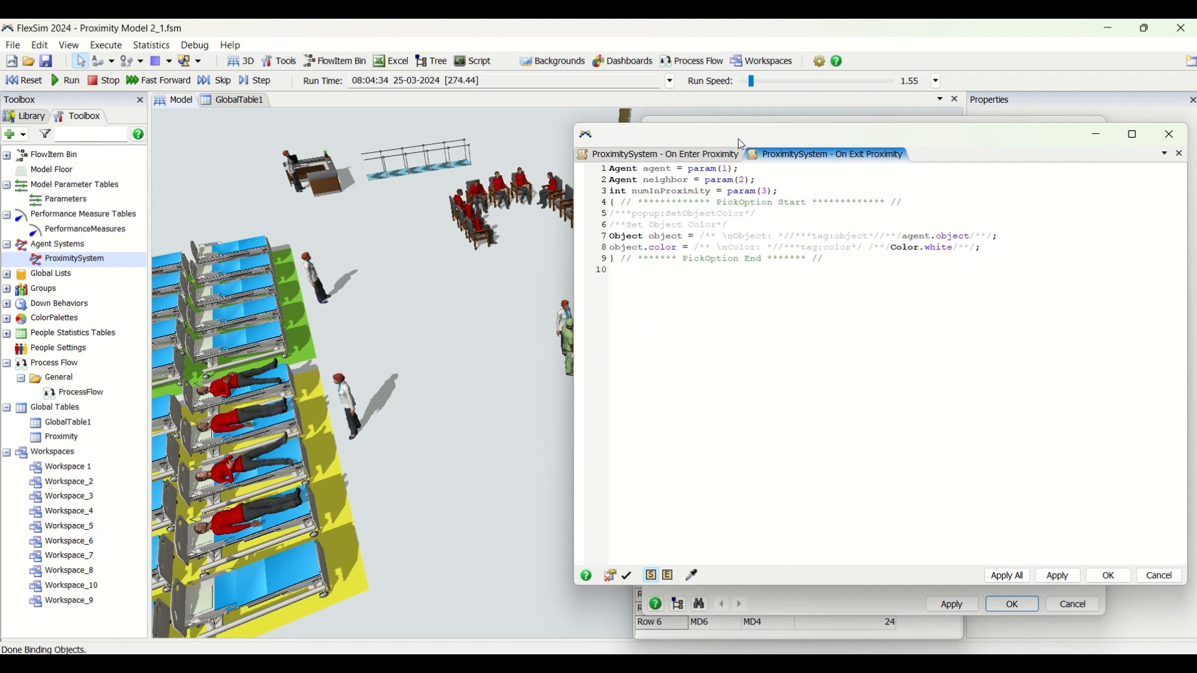
pyautogui.moveTo(742, 145); pyautogui.dragTo(540, 129)
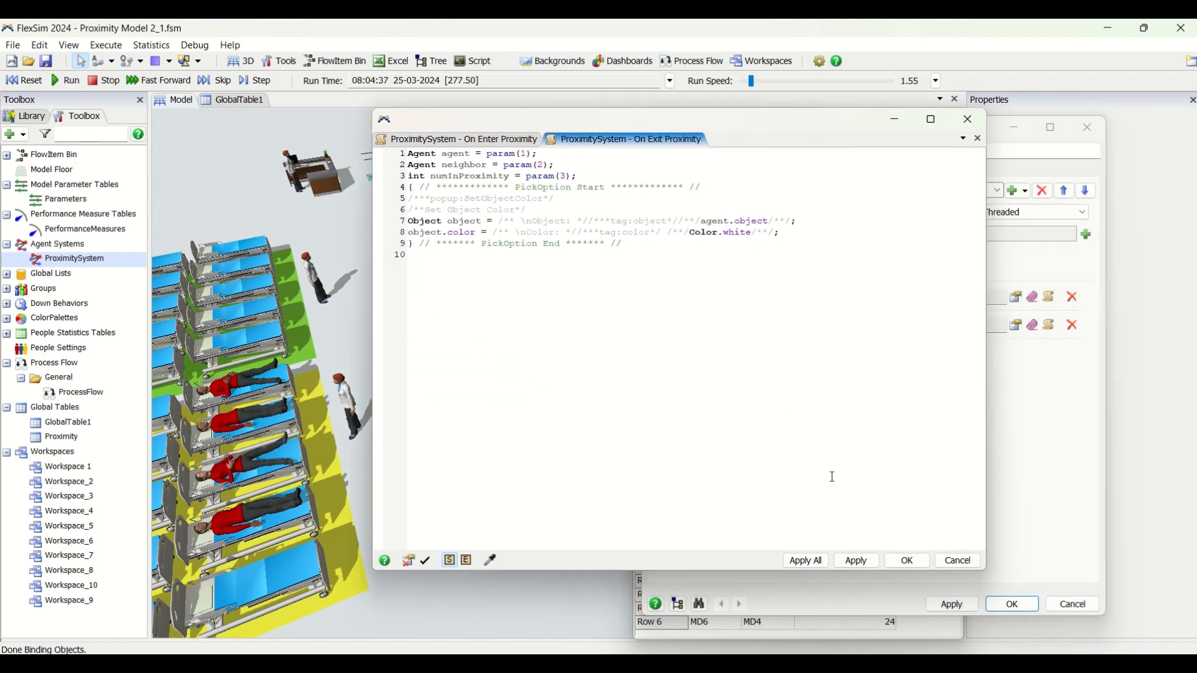
# Close the On Exit trigger code and place the On Enter code window beside the Proximity table for comparison
pyautogui.click(906, 565)
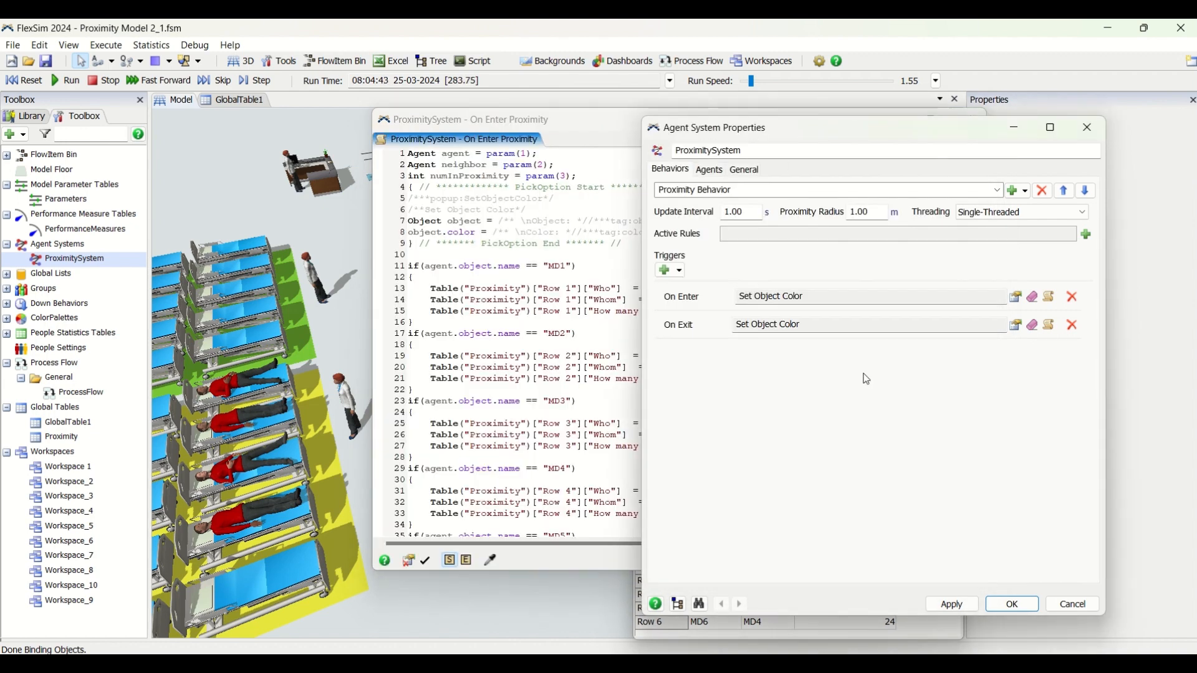
pyautogui.moveTo(583, 121); pyautogui.dragTo(553, 156)
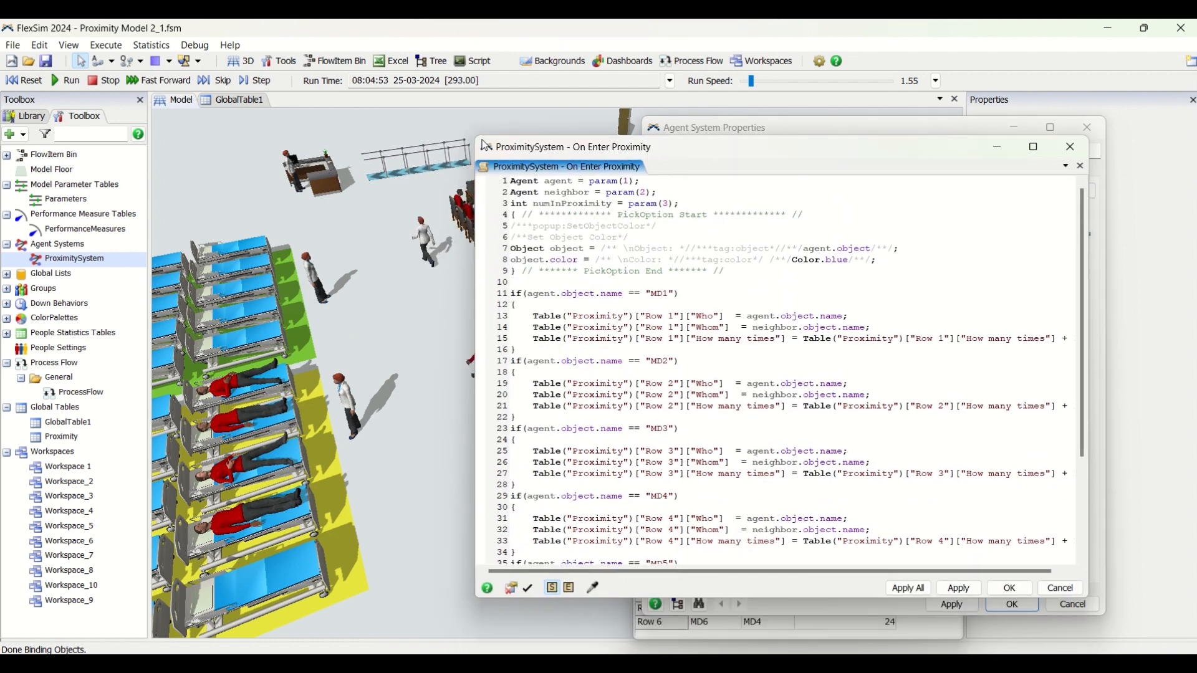
pyautogui.moveTo(480, 141); pyautogui.dragTo(571, 270)
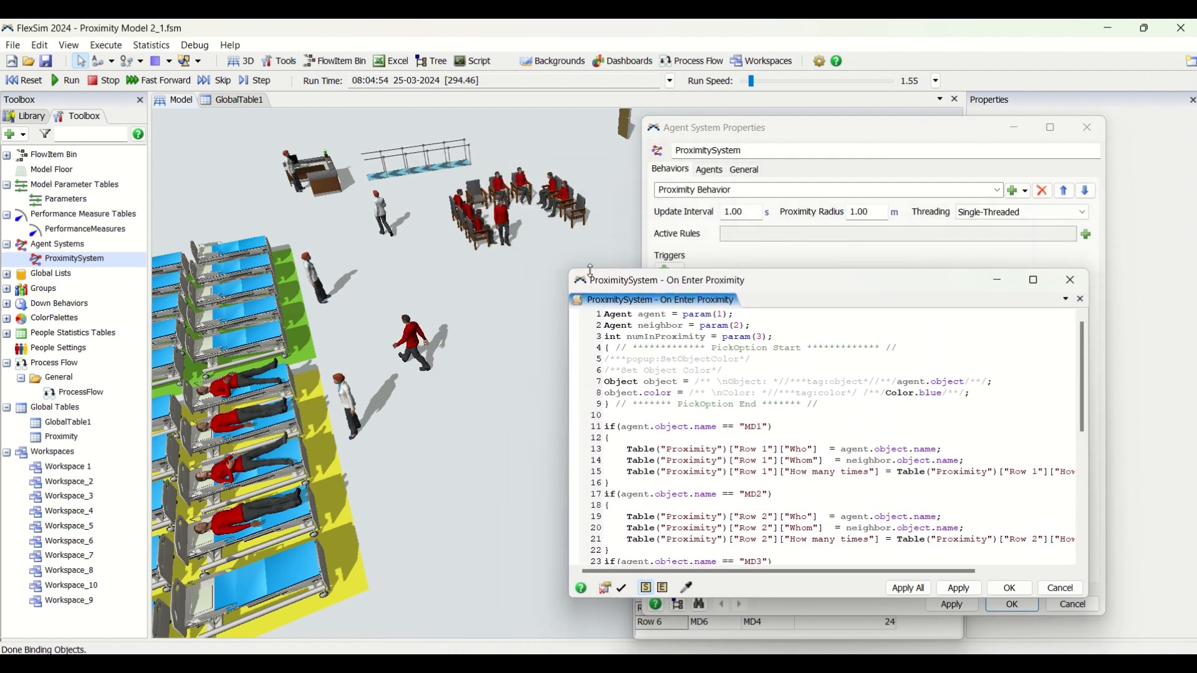
pyautogui.moveTo(784, 276); pyautogui.dragTo(324, 193)
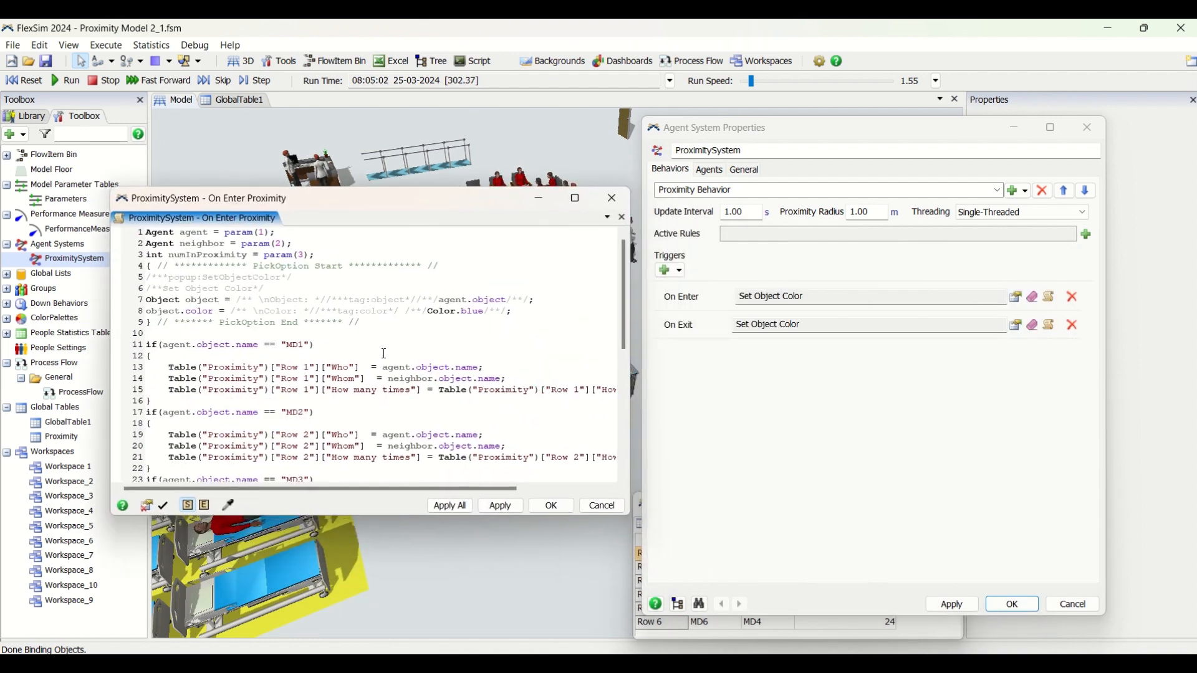
pyautogui.click(830, 635)
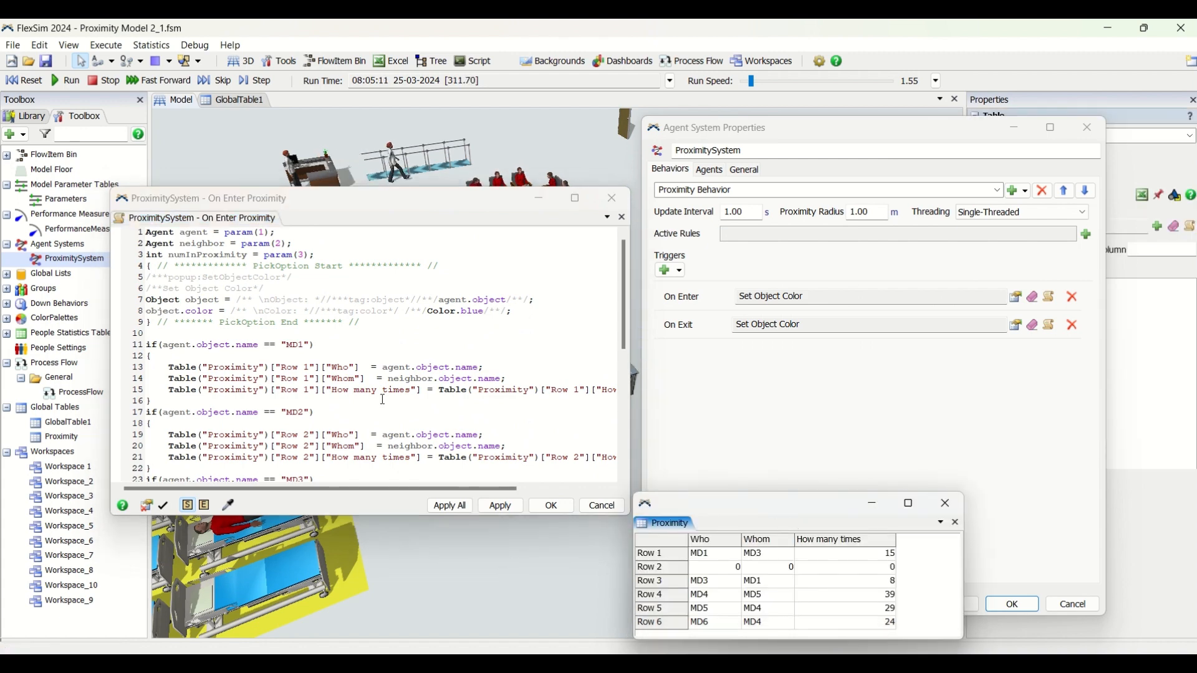
# Compare the On Enter code for each MD agent with the Who and Whom columns of the Proximity table
pyautogui.scroll(-1, 212, 346)
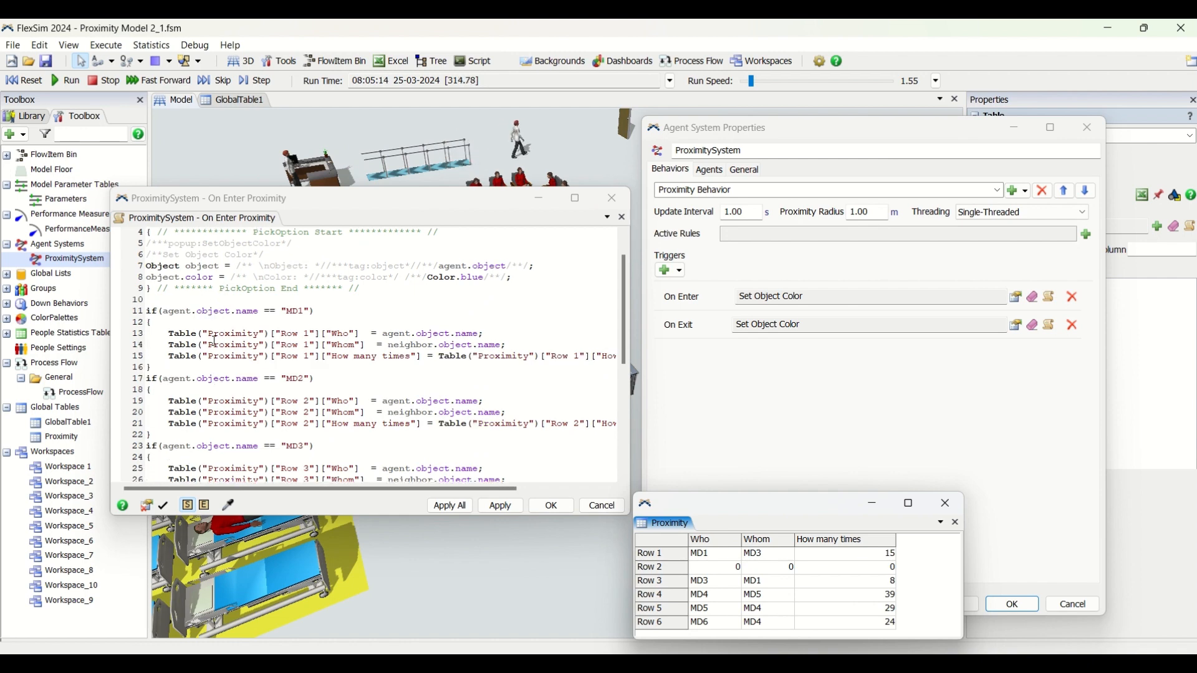
pyautogui.scroll(-1, 337, 342)
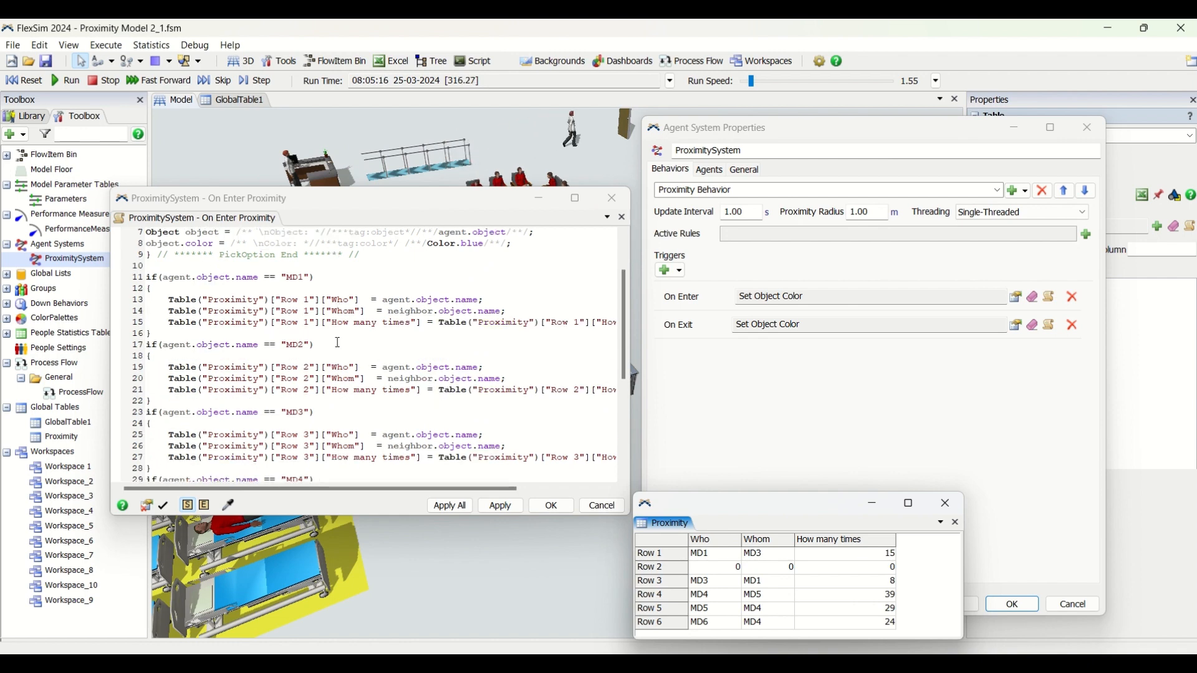
pyautogui.click(703, 559)
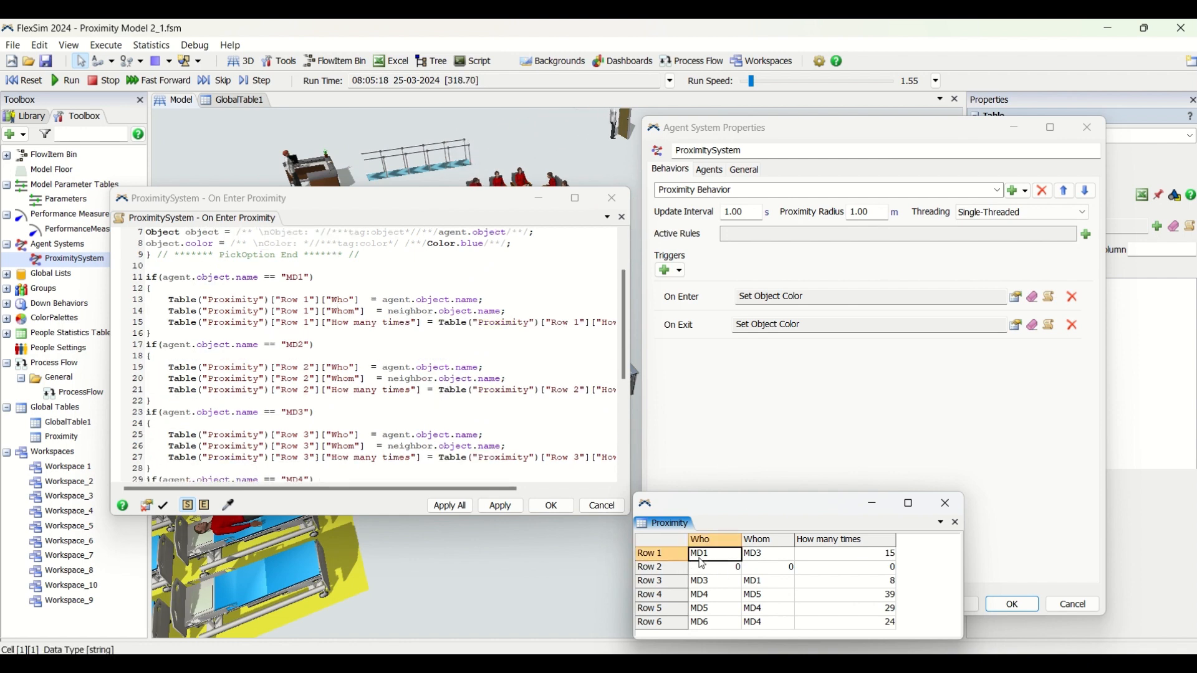
pyautogui.click(759, 556)
pyautogui.moveTo(710, 556); pyautogui.dragTo(762, 557)
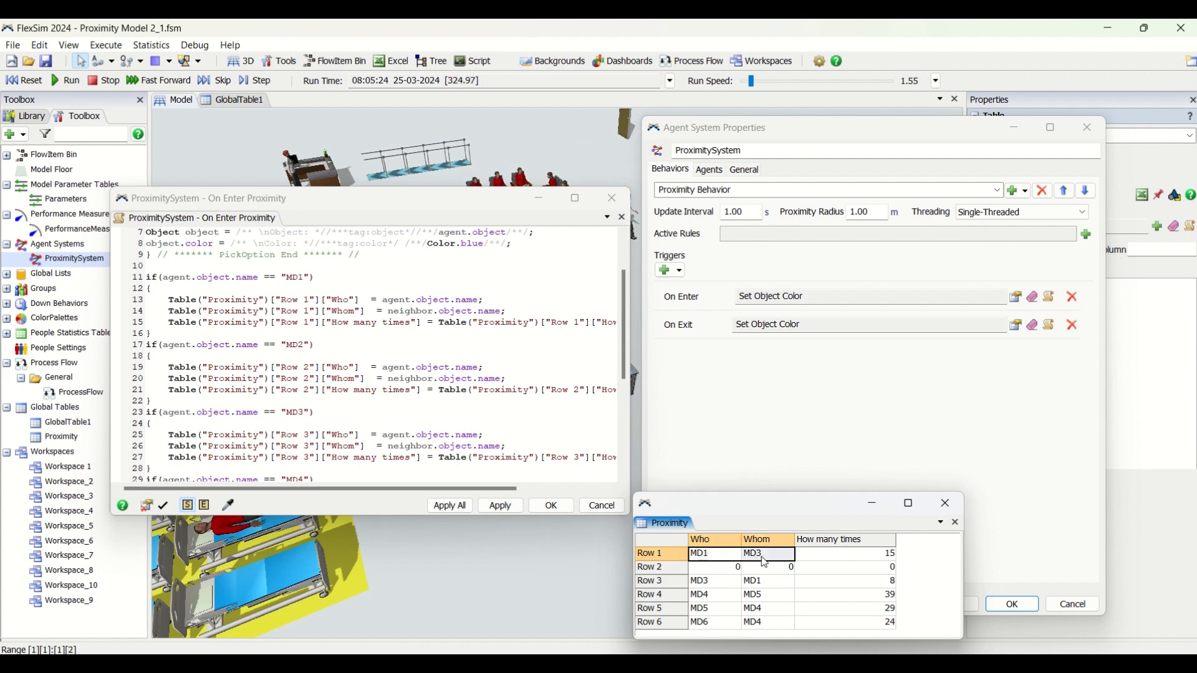
pyautogui.click(701, 594)
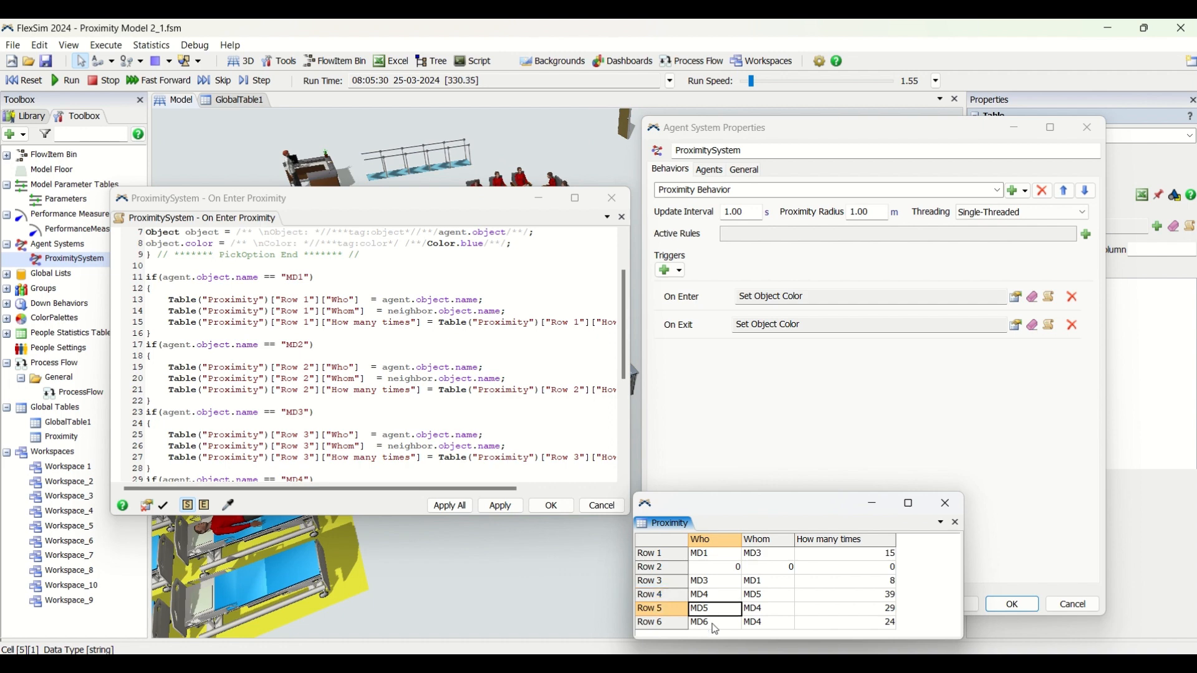
pyautogui.moveTo(770, 557); pyautogui.dragTo(769, 627)
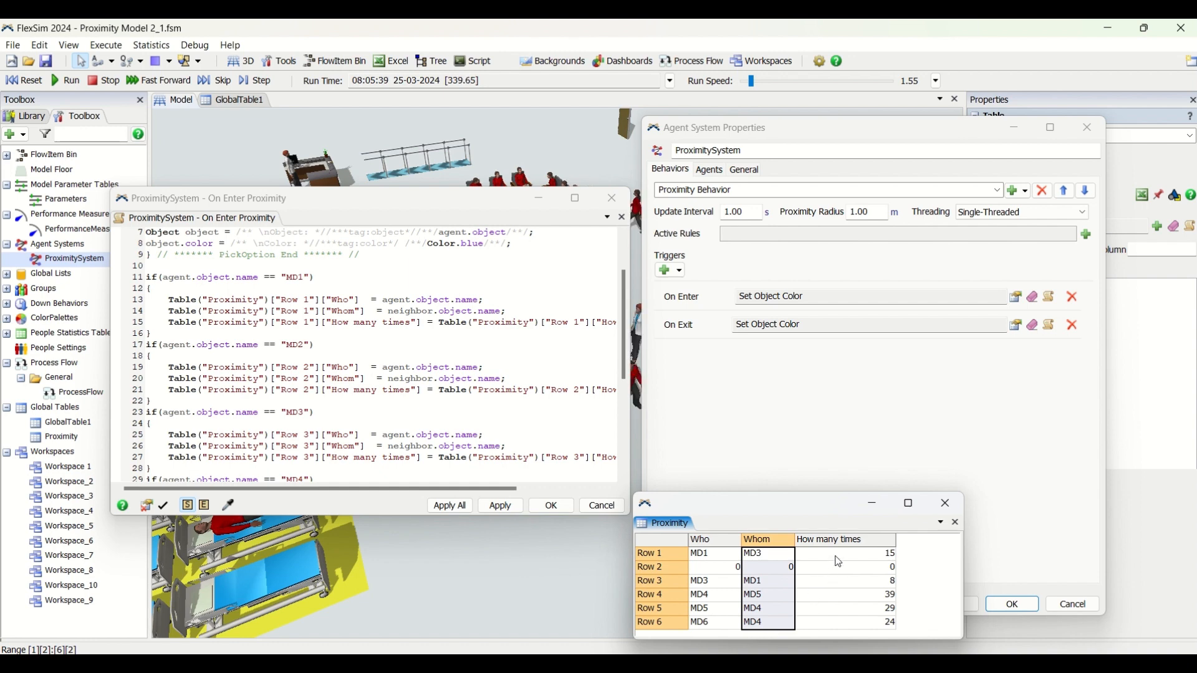
# Examine the How many times counts per row in the Proximity table
pyautogui.click(475, 321)
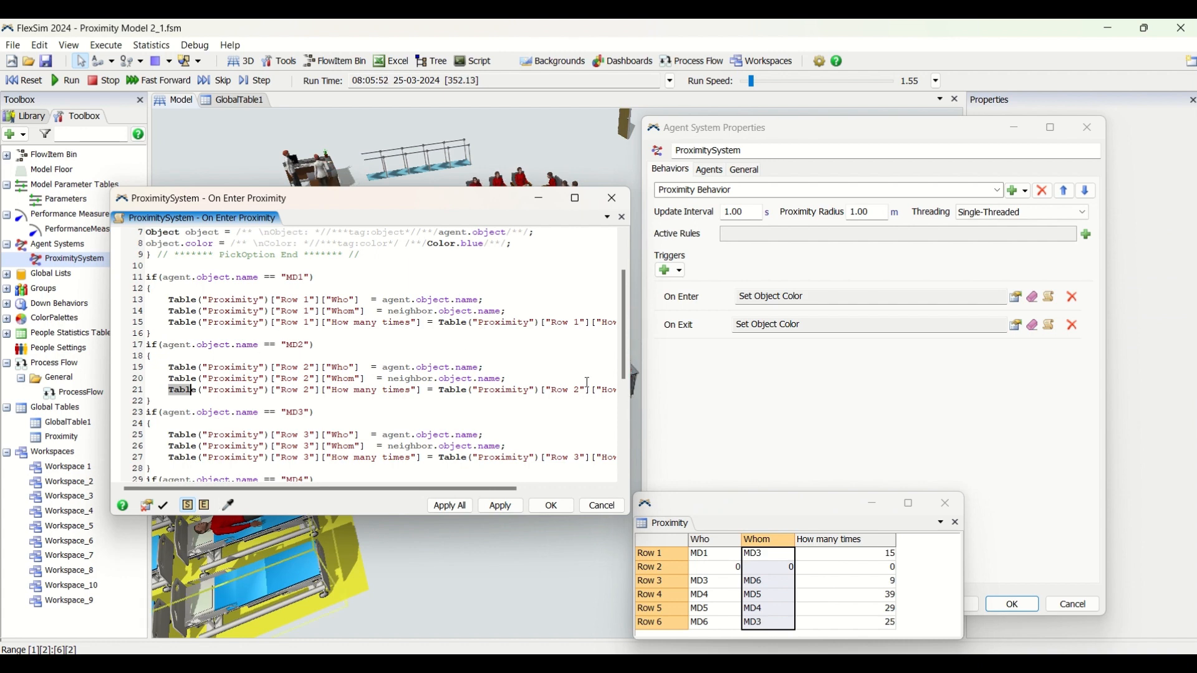
pyautogui.click(857, 559)
pyautogui.click(865, 600)
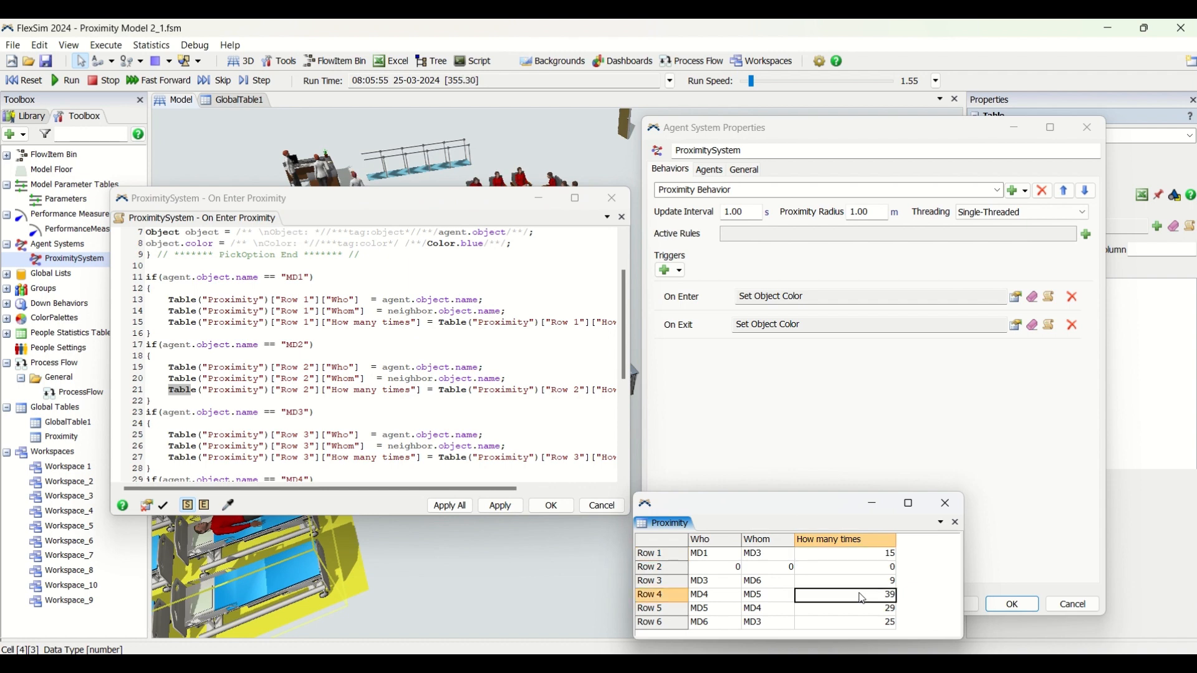
pyautogui.click(865, 615)
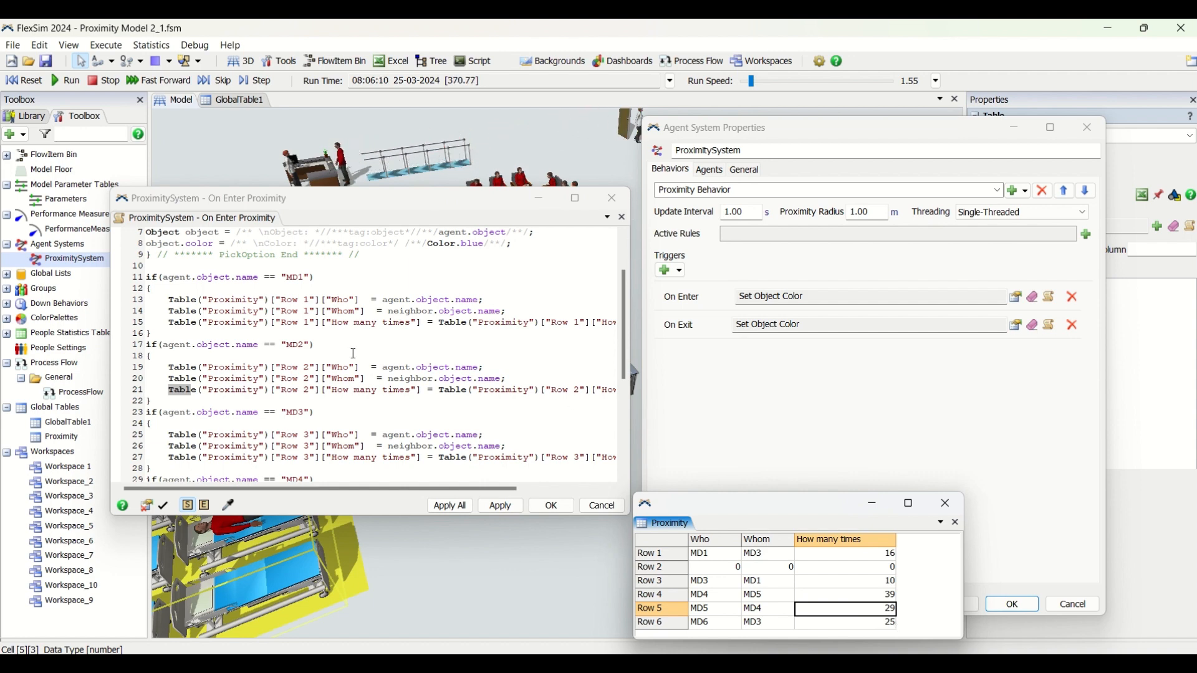
# Examine the On Enter code lines that write Who, Whom and How many times for MD1 through MD6, and close the code window
pyautogui.click(187, 333)
pyautogui.moveTo(177, 324); pyautogui.dragTo(292, 334)
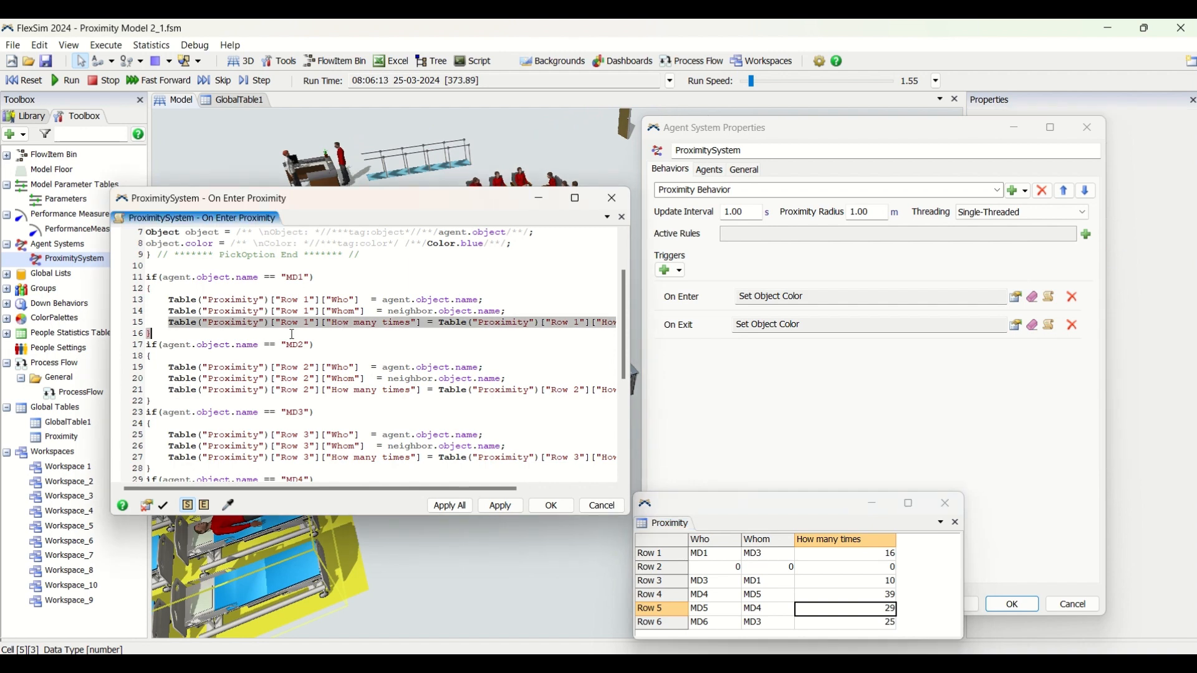
pyautogui.moveTo(498, 301); pyautogui.dragTo(346, 301)
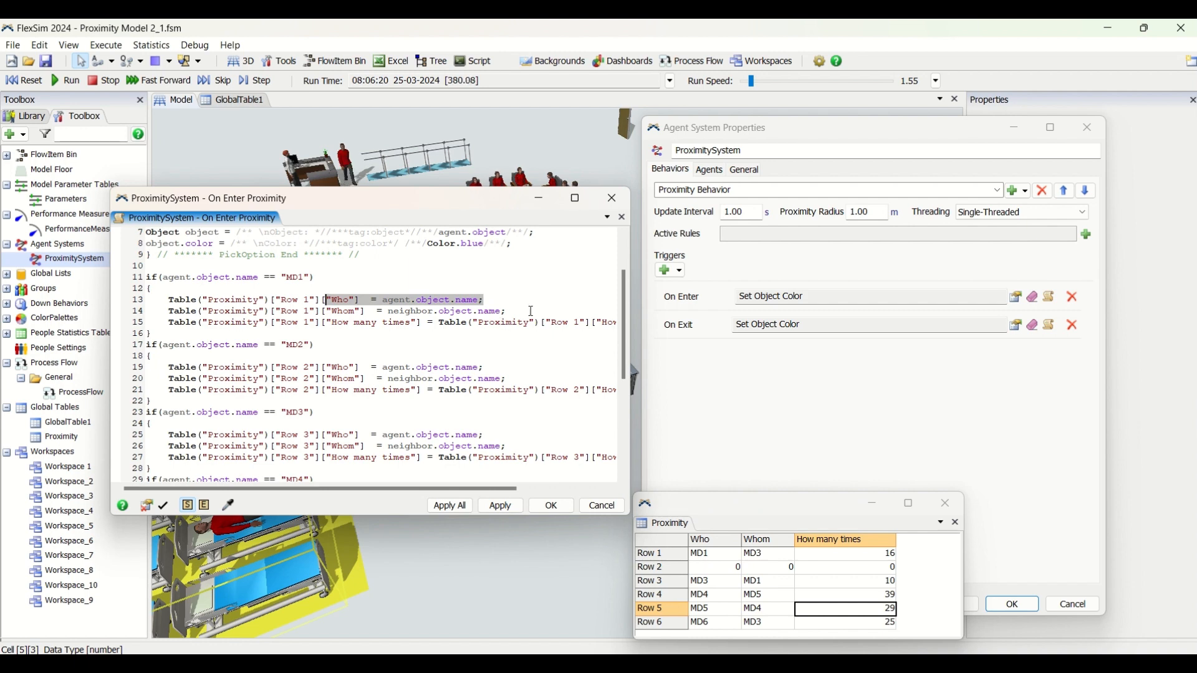
pyautogui.moveTo(508, 311); pyautogui.dragTo(334, 311)
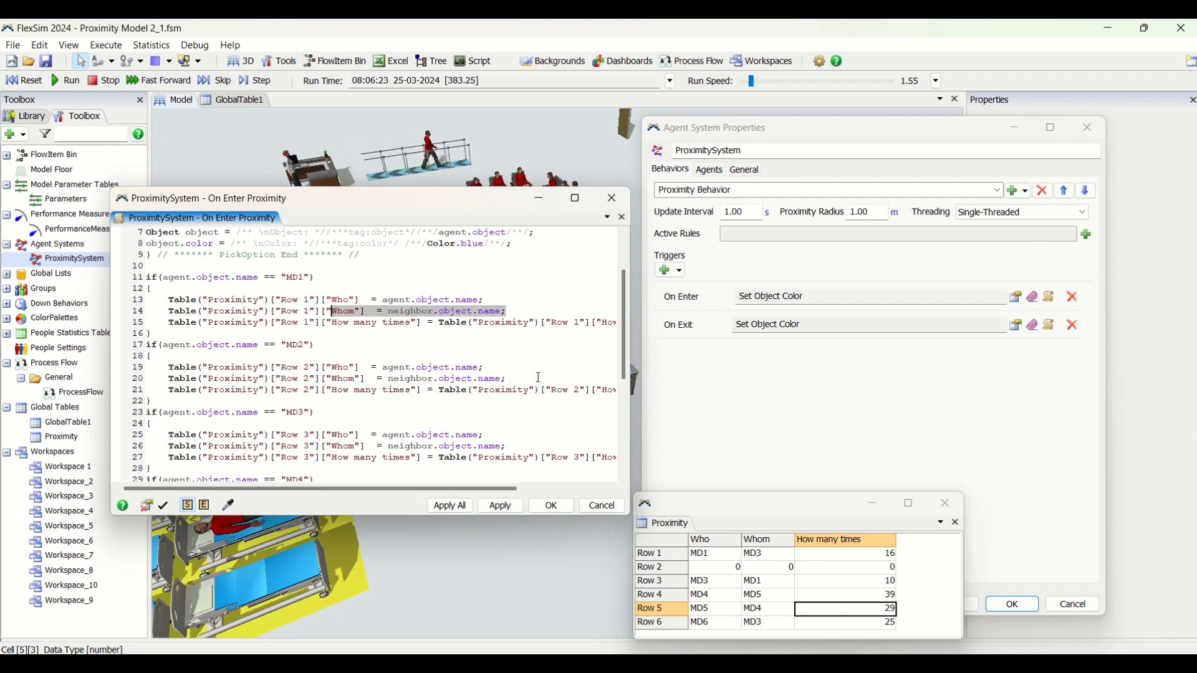
pyautogui.click(841, 579)
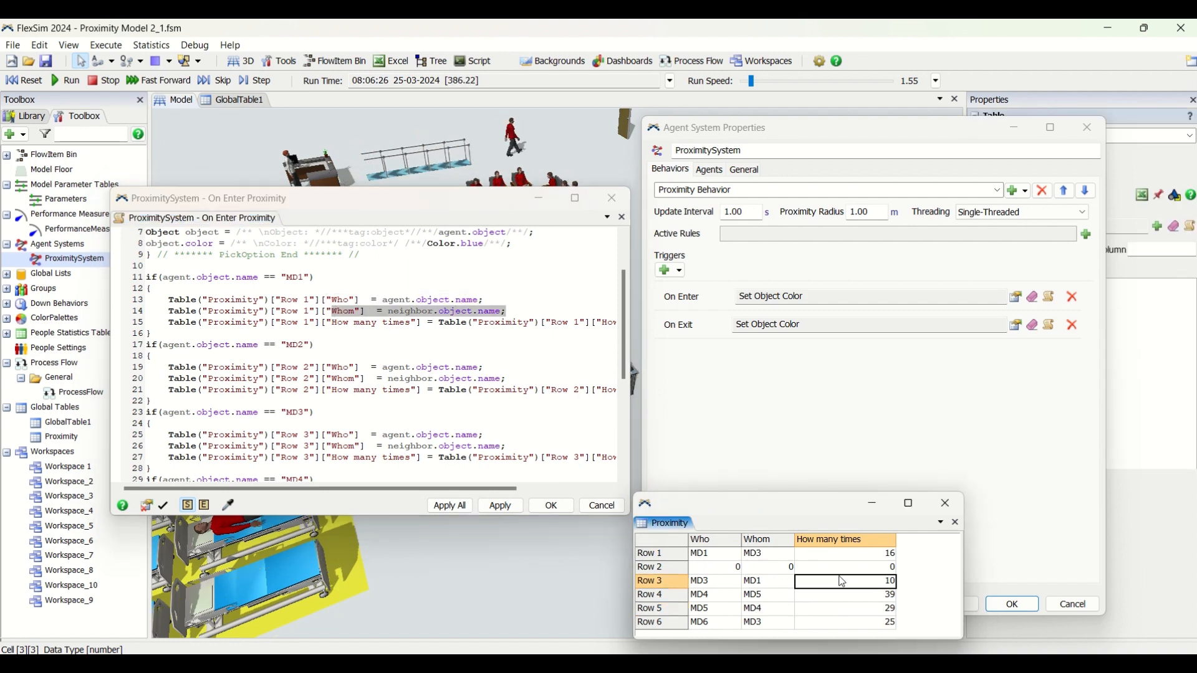
pyautogui.scroll(-6, 461, 339)
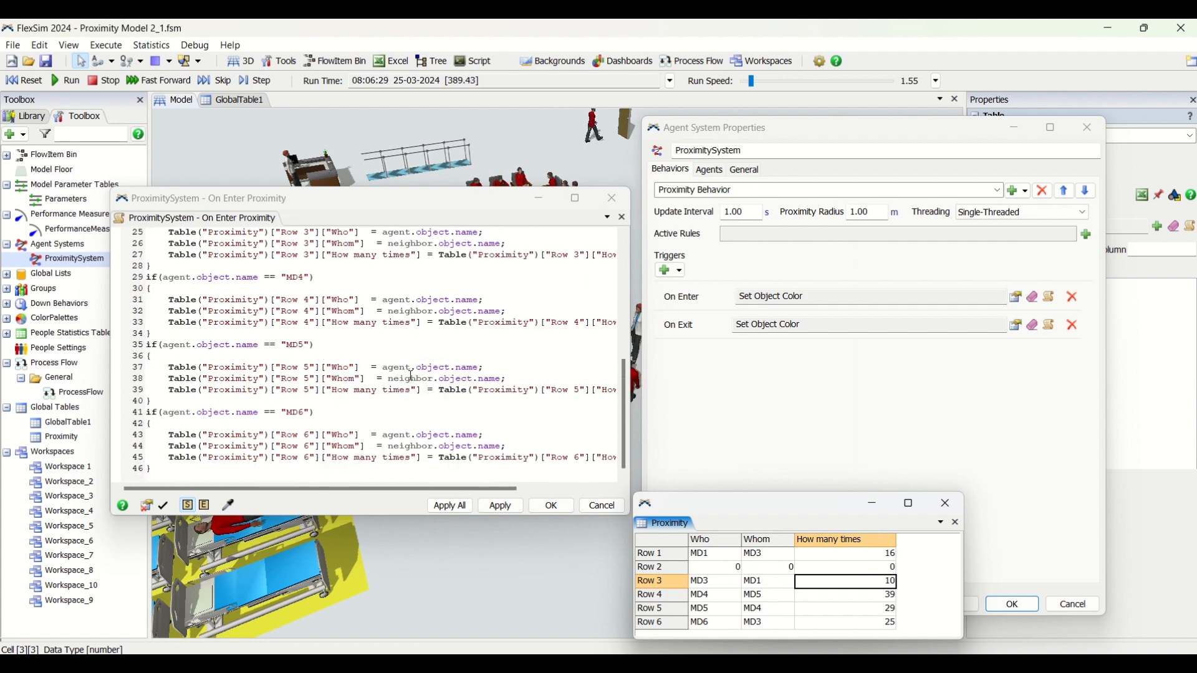
pyautogui.click(552, 505)
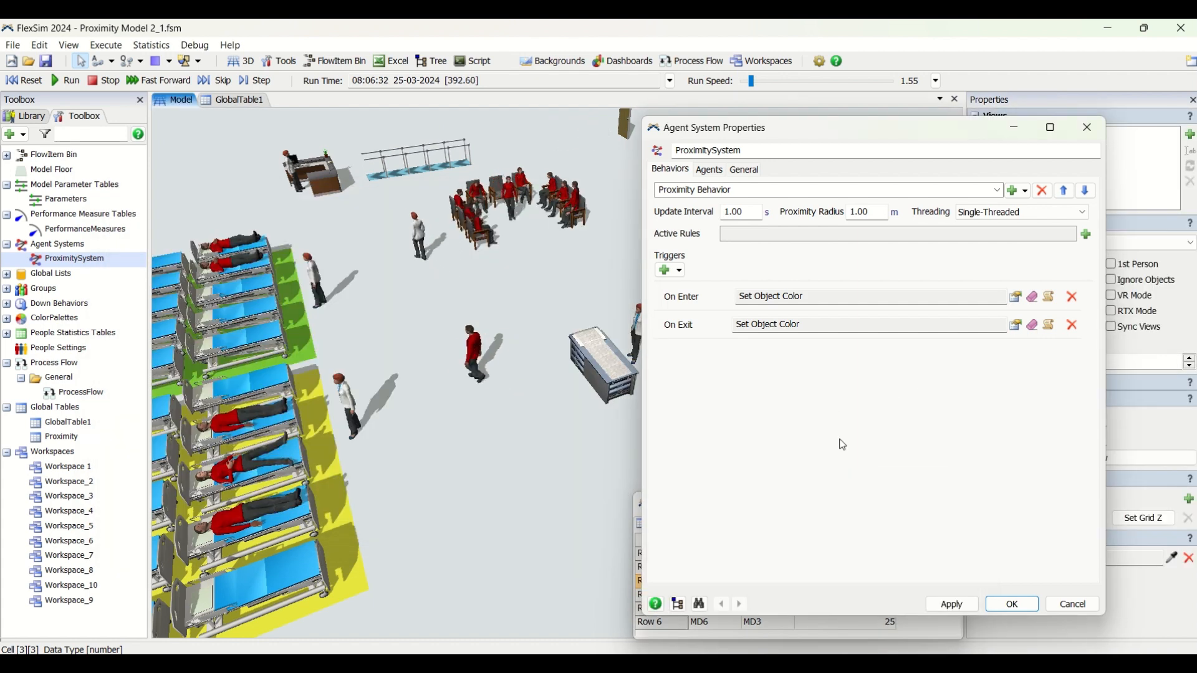
# Check which Data, Control and Visual actions can be added to the On Enter trigger, without adding one
pyautogui.click(789, 302)
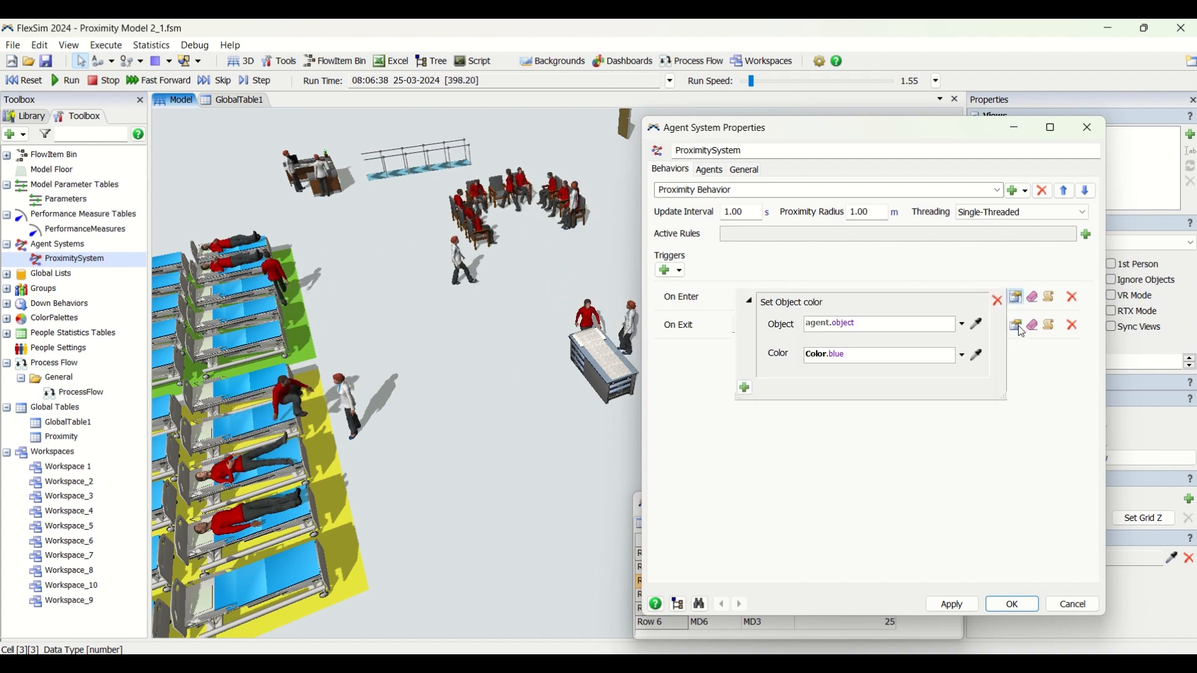
pyautogui.click(746, 388)
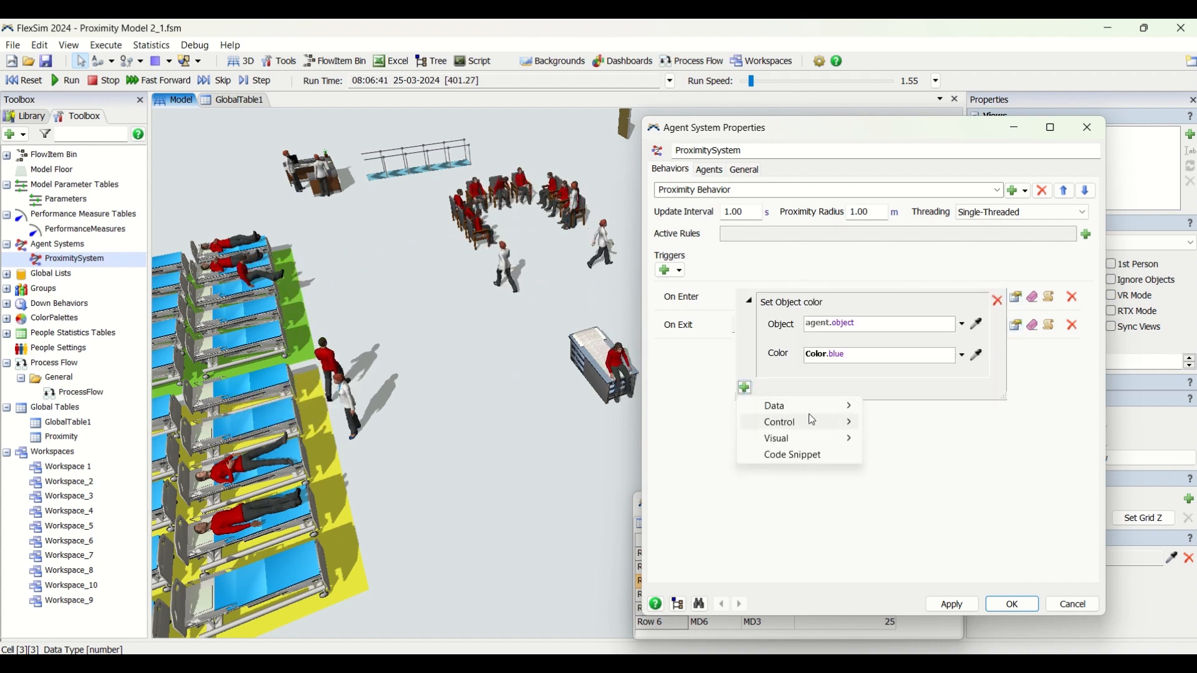
pyautogui.moveTo(818, 410)
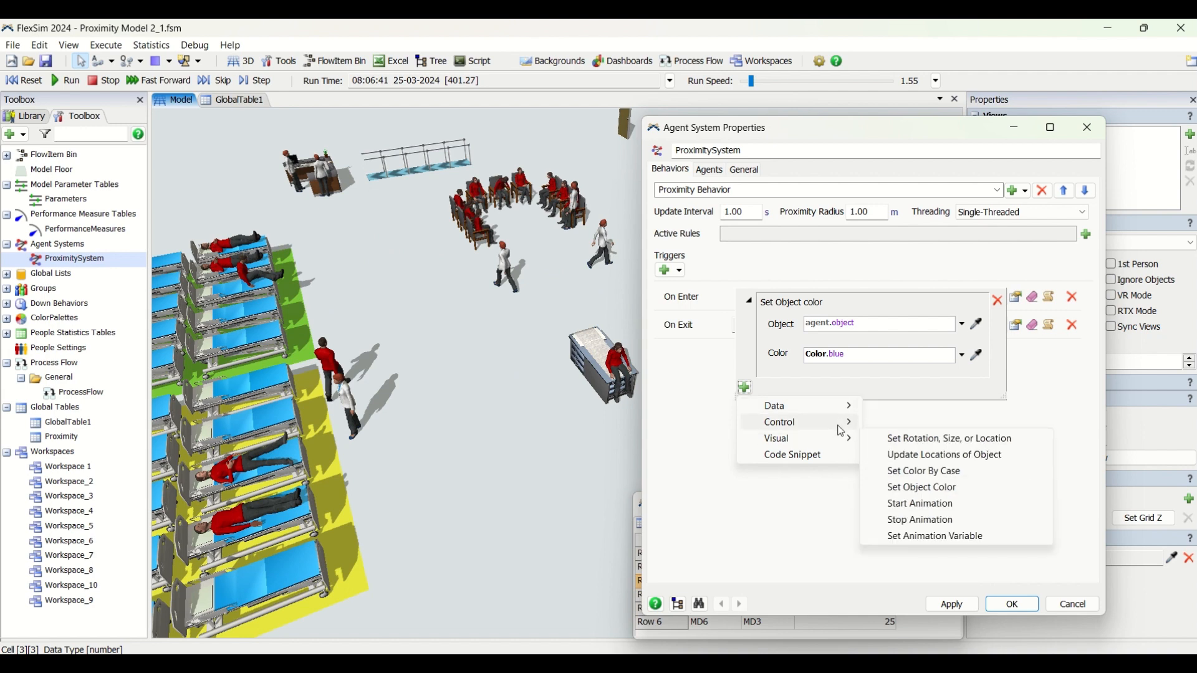
pyautogui.moveTo(842, 430)
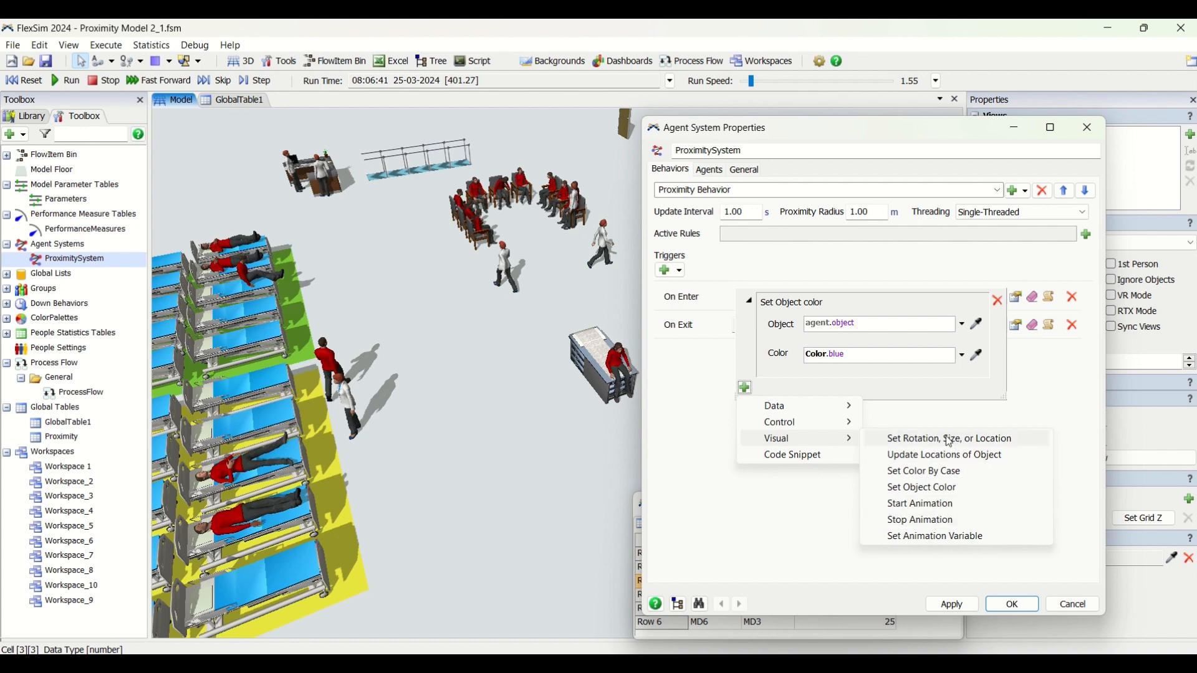
pyautogui.click(820, 504)
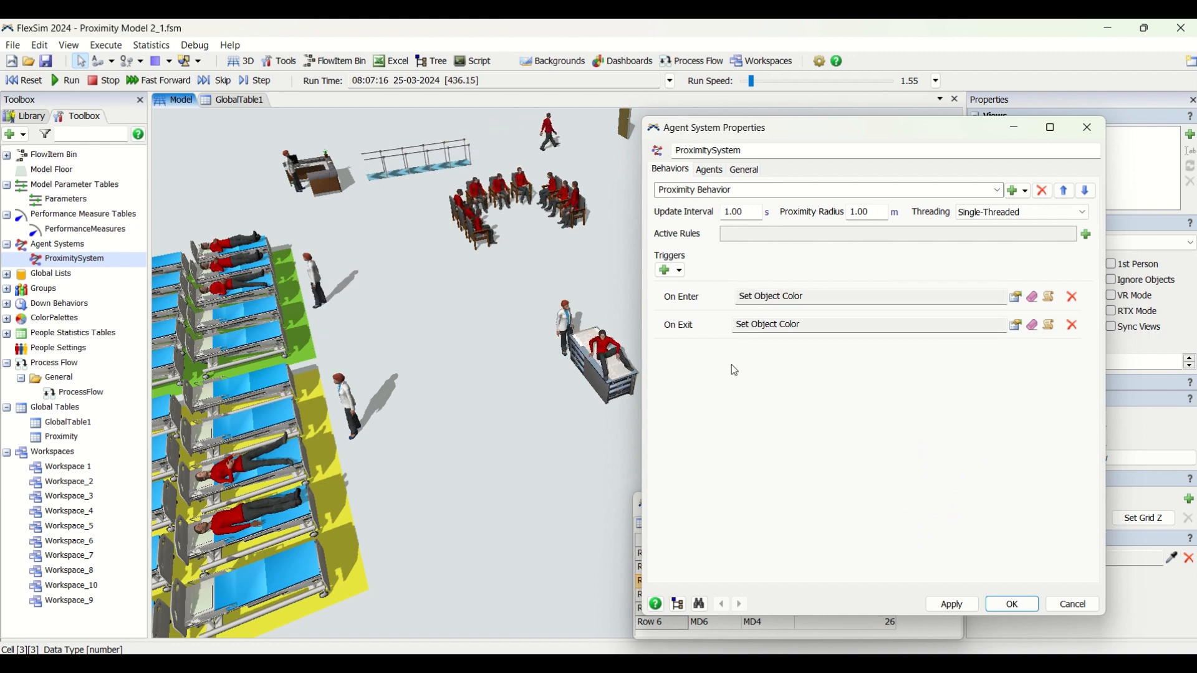
# Review the ProximitySystem's list of agents and the options for adding more, moving the properties window to uncover the model
pyautogui.click(710, 172)
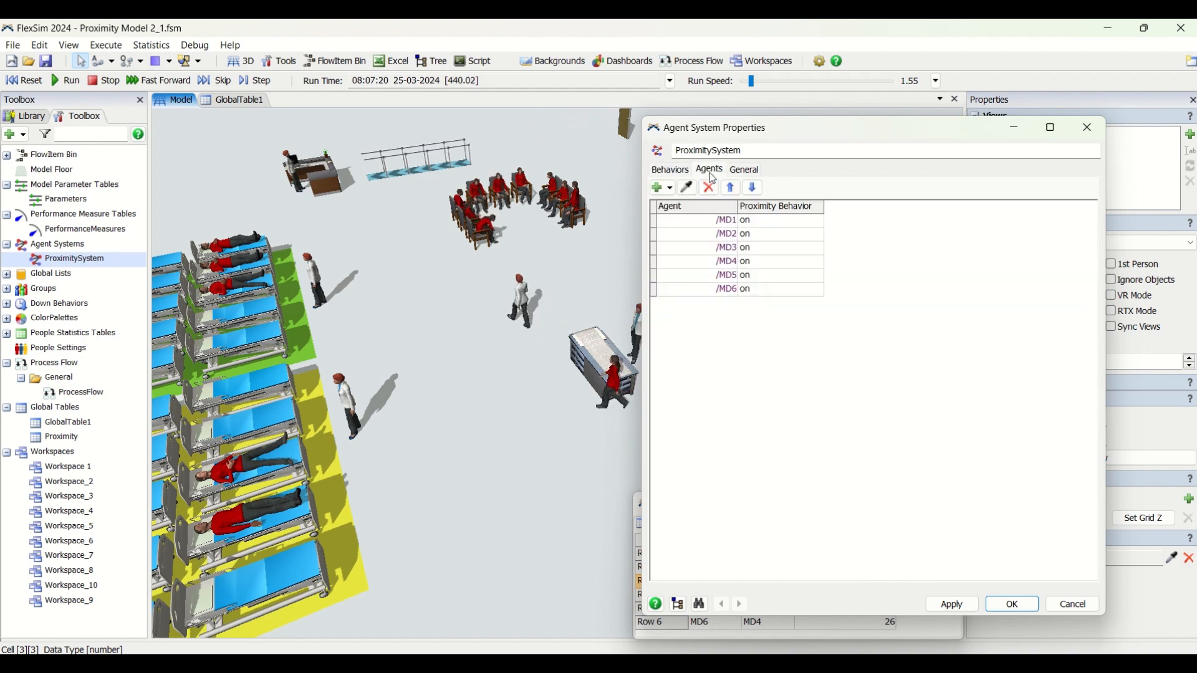
pyautogui.click(667, 195)
pyautogui.click(956, 222)
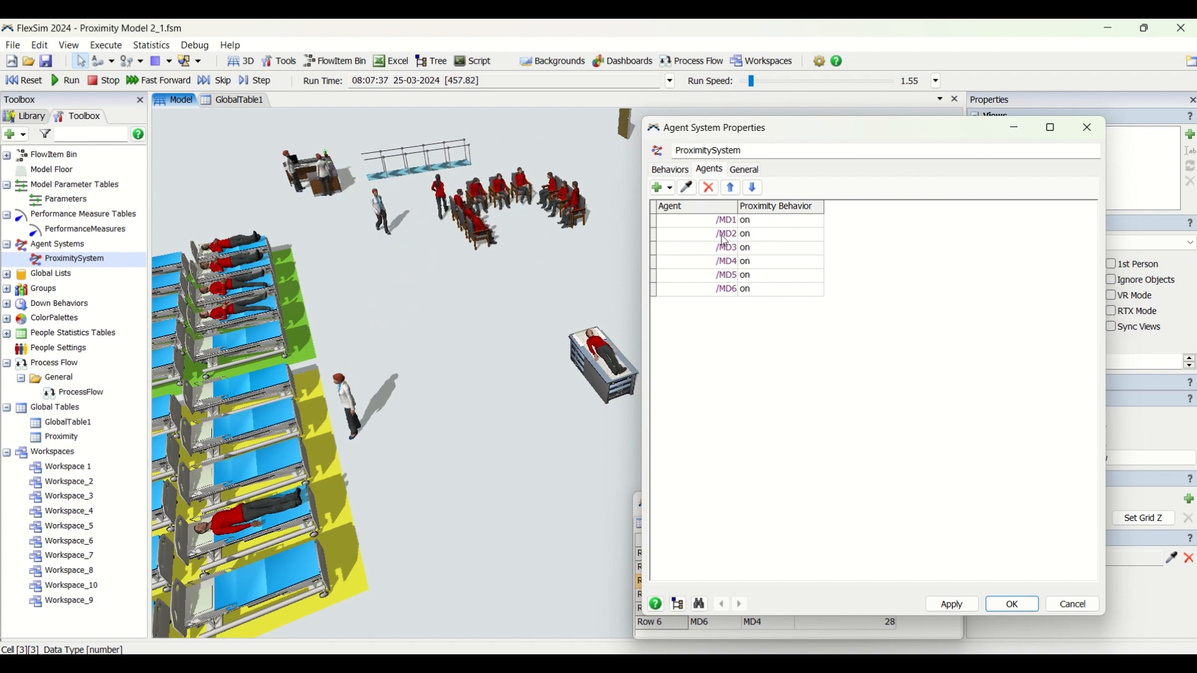
pyautogui.moveTo(768, 118); pyautogui.dragTo(785, 375)
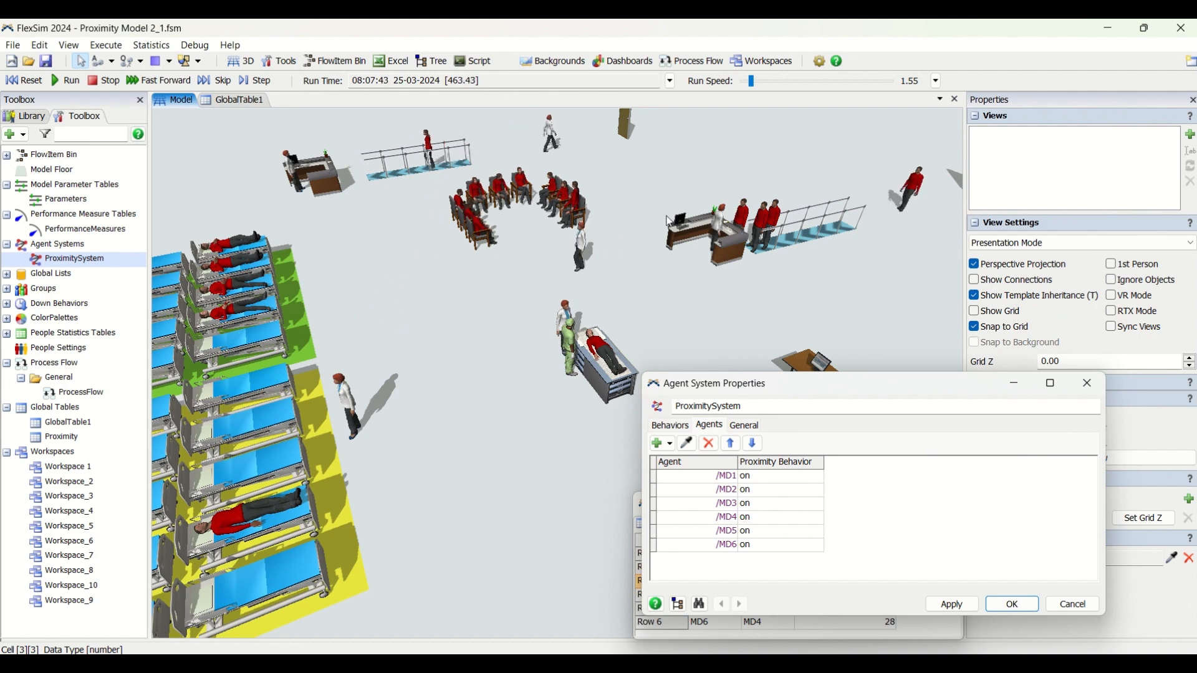
pyautogui.click(691, 255)
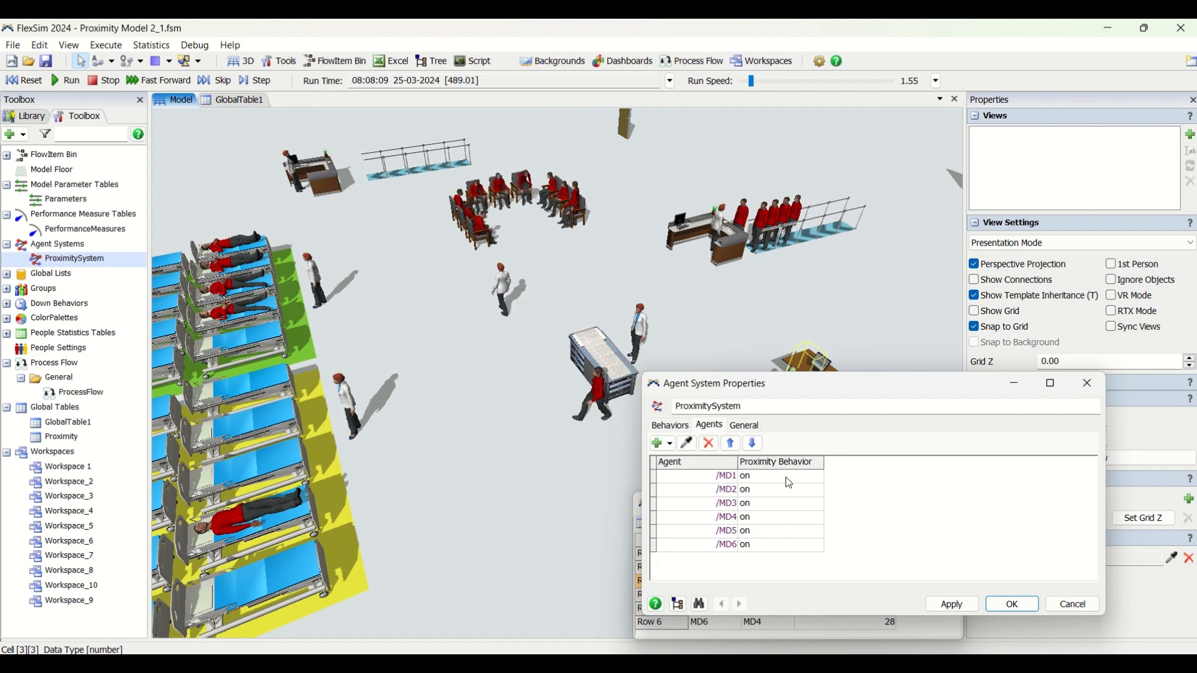
# Check the Proximity Behavior choices for individual agents without changing them, and move the properties window clear of the Proximity table
pyautogui.moveTo(786, 478); pyautogui.dragTo(787, 504)
pyautogui.click(789, 519)
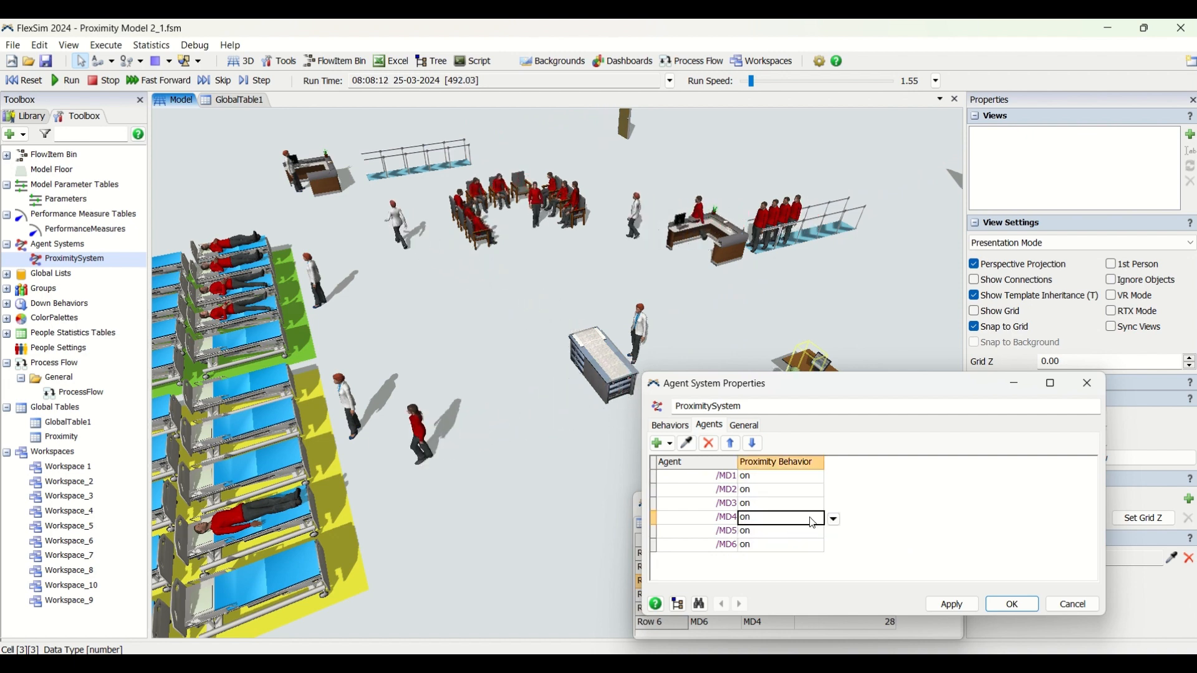
pyautogui.click(838, 524)
pyautogui.click(878, 481)
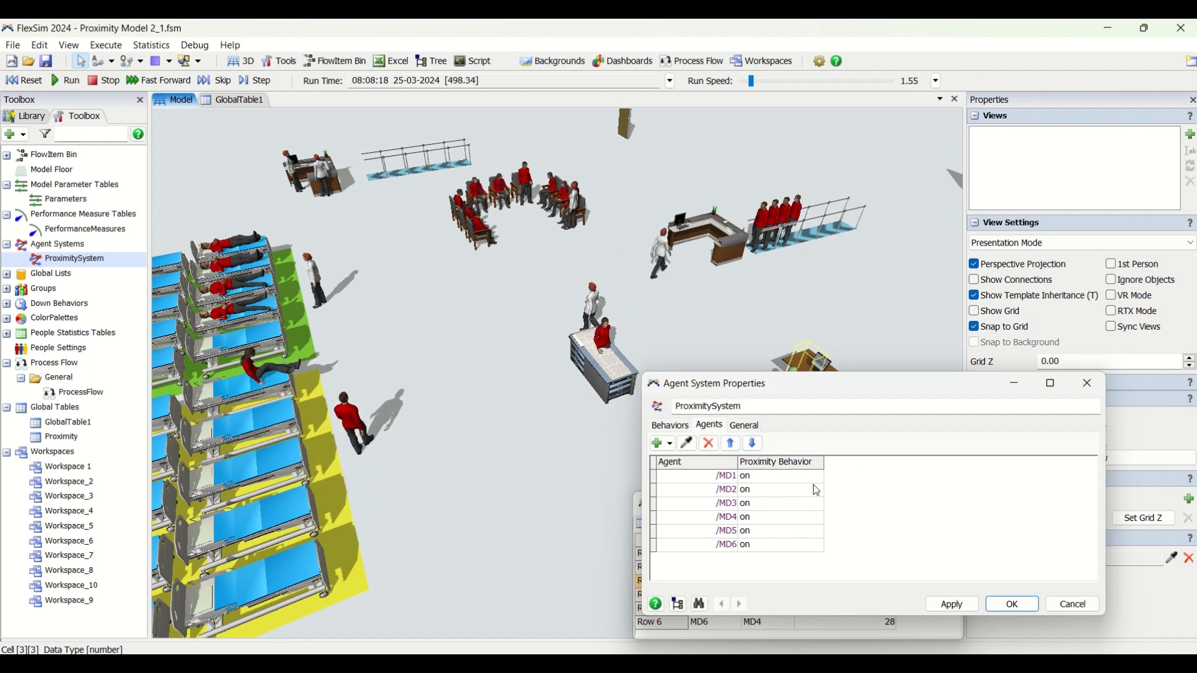
pyautogui.moveTo(796, 378); pyautogui.dragTo(783, 249)
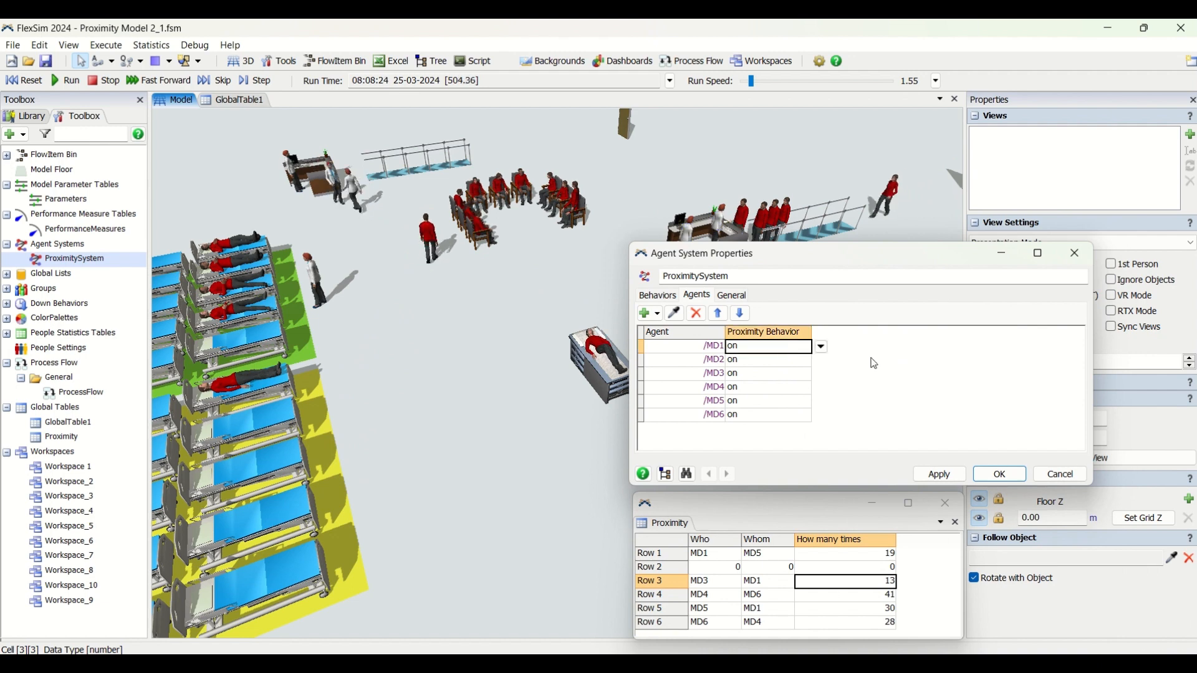
# Review the ProximitySystem's general options and behavior settings, and return to its agent list
pyautogui.click(733, 296)
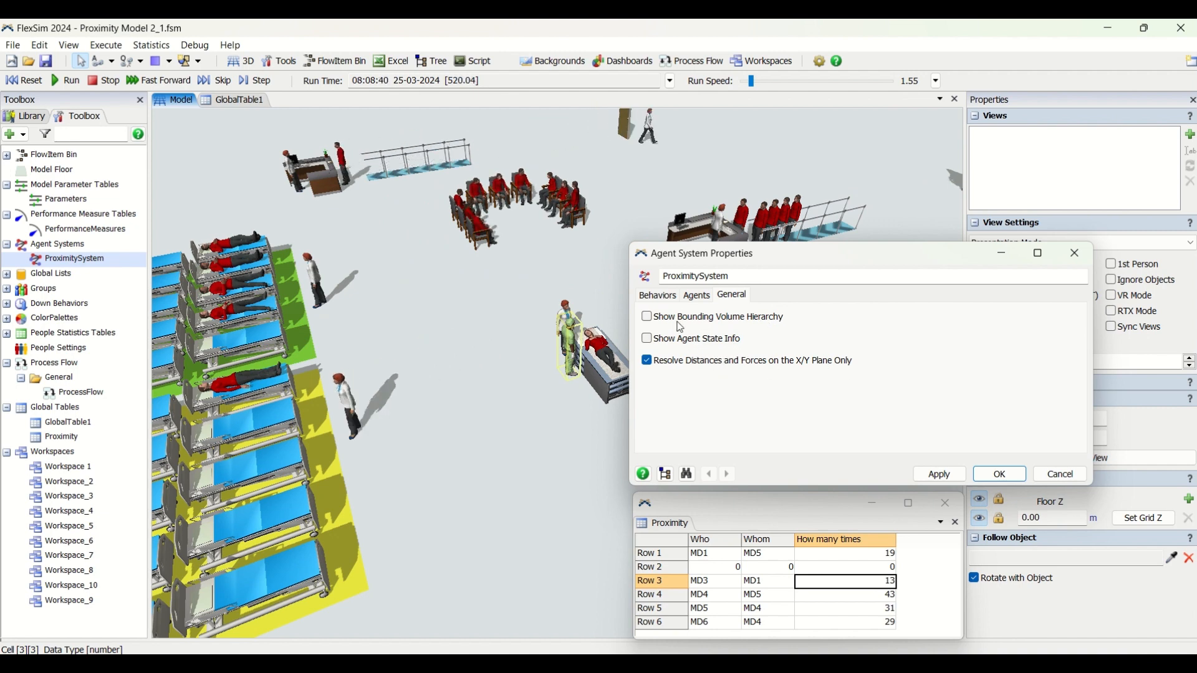
pyautogui.click(662, 298)
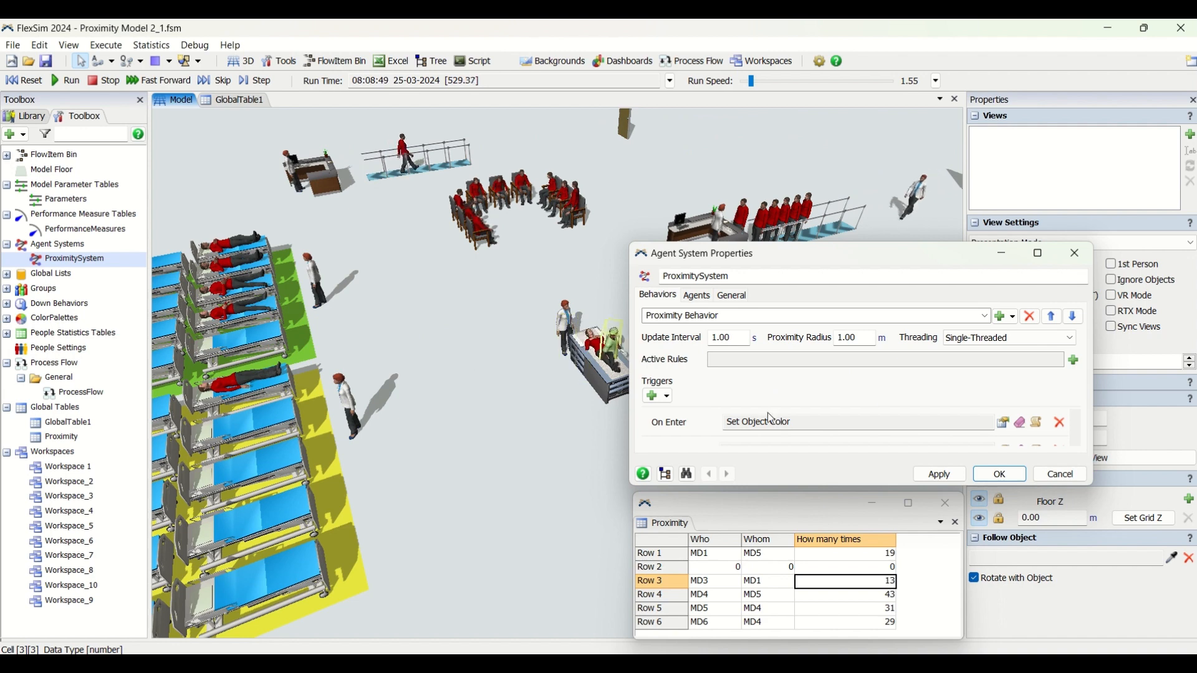
pyautogui.click(698, 297)
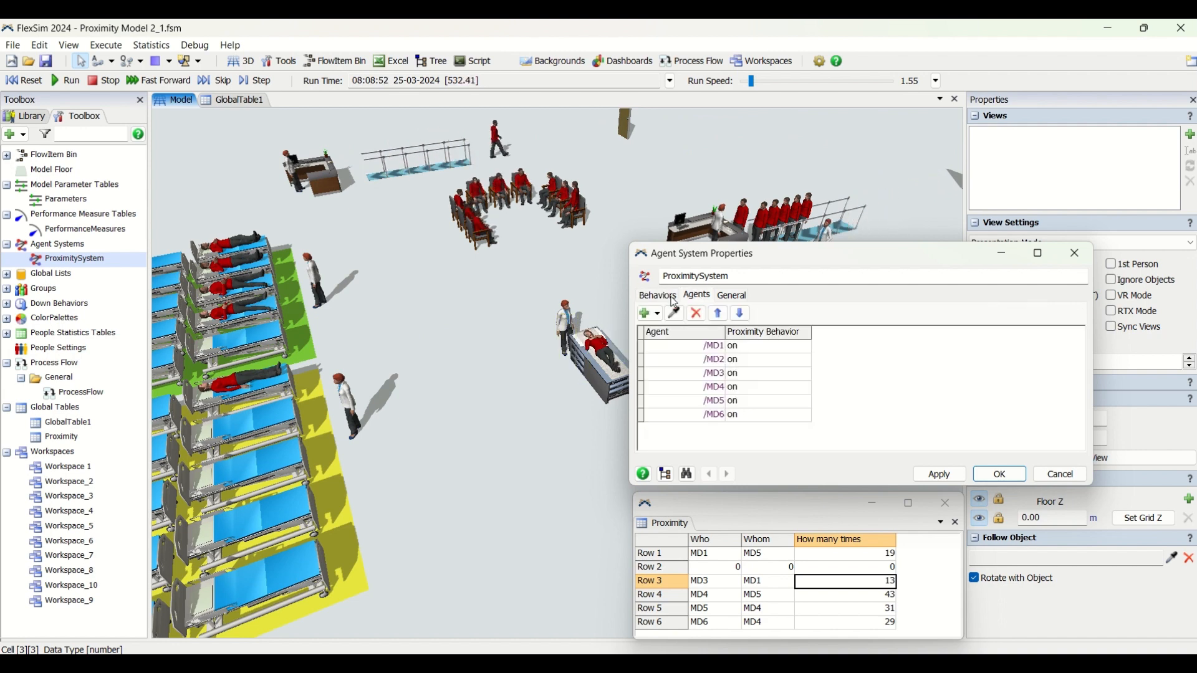
# Go through the ProximitySystem's behavior, agent and general settings again, closing its properties window when finished
pyautogui.click(674, 299)
pyautogui.click(1004, 474)
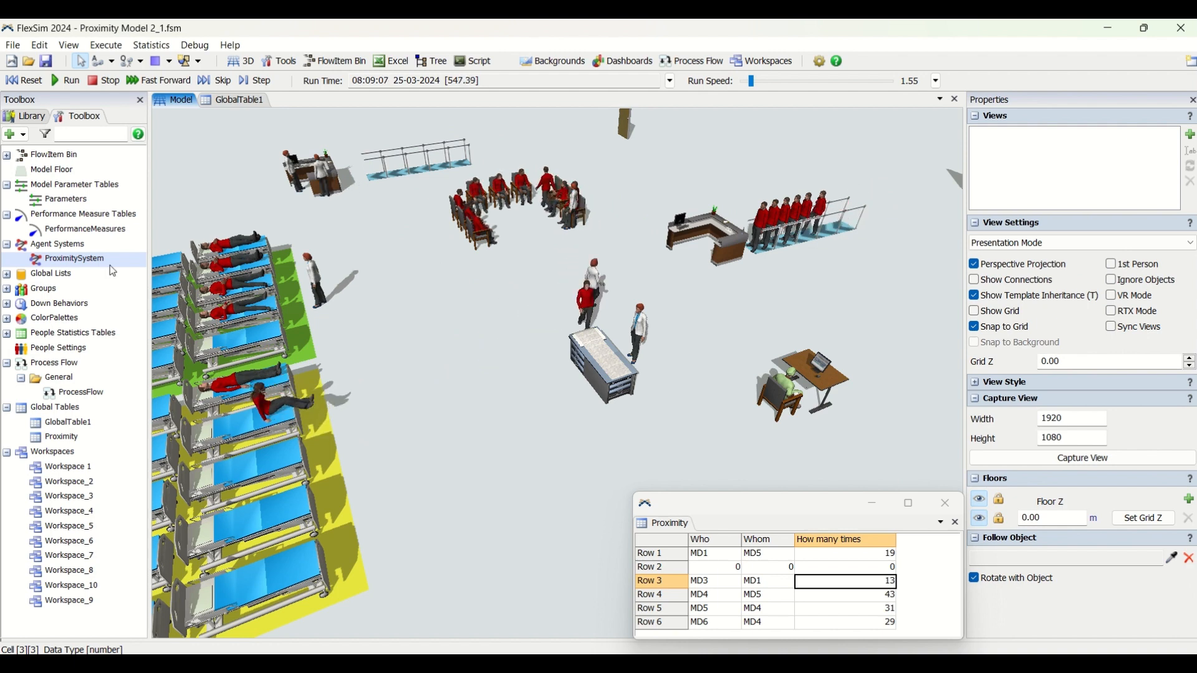
pyautogui.doubleClick(98, 260)
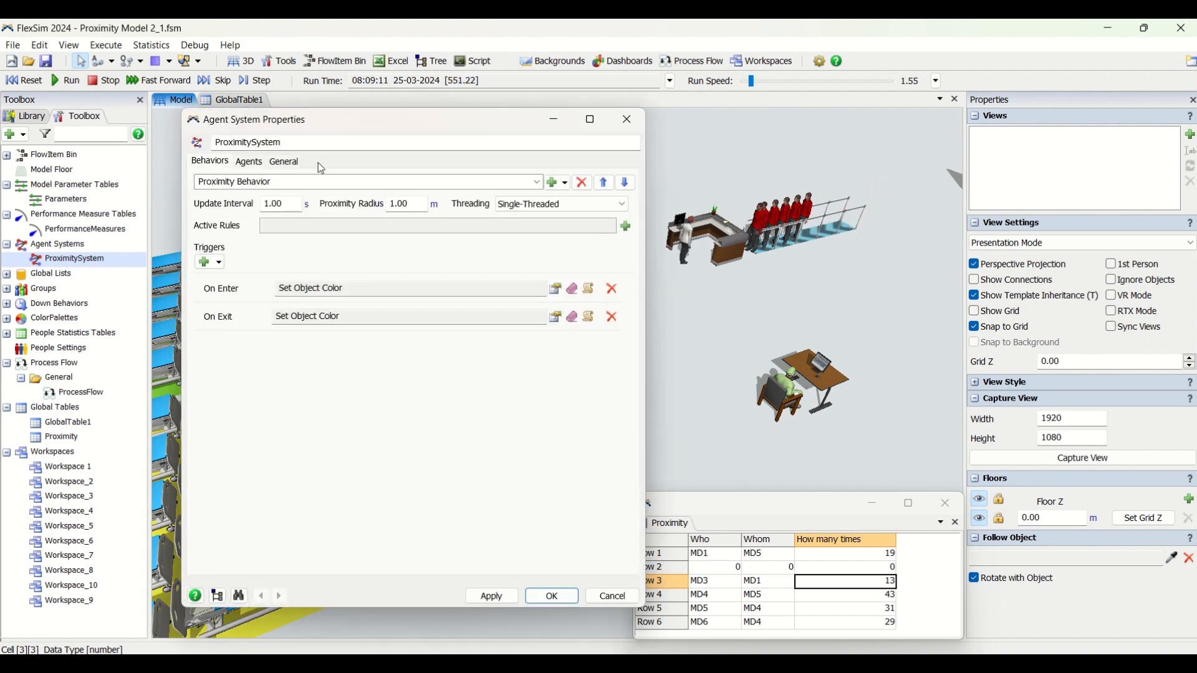
pyautogui.click(250, 162)
pyautogui.click(285, 162)
pyautogui.click(210, 162)
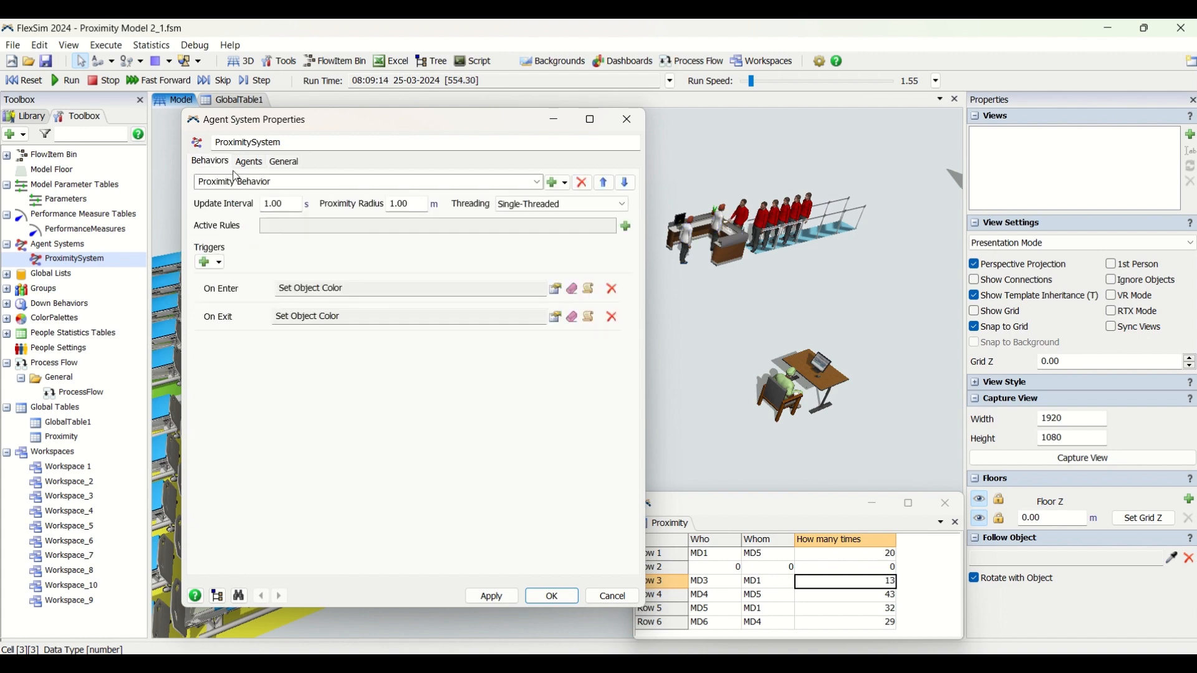
pyautogui.click(552, 601)
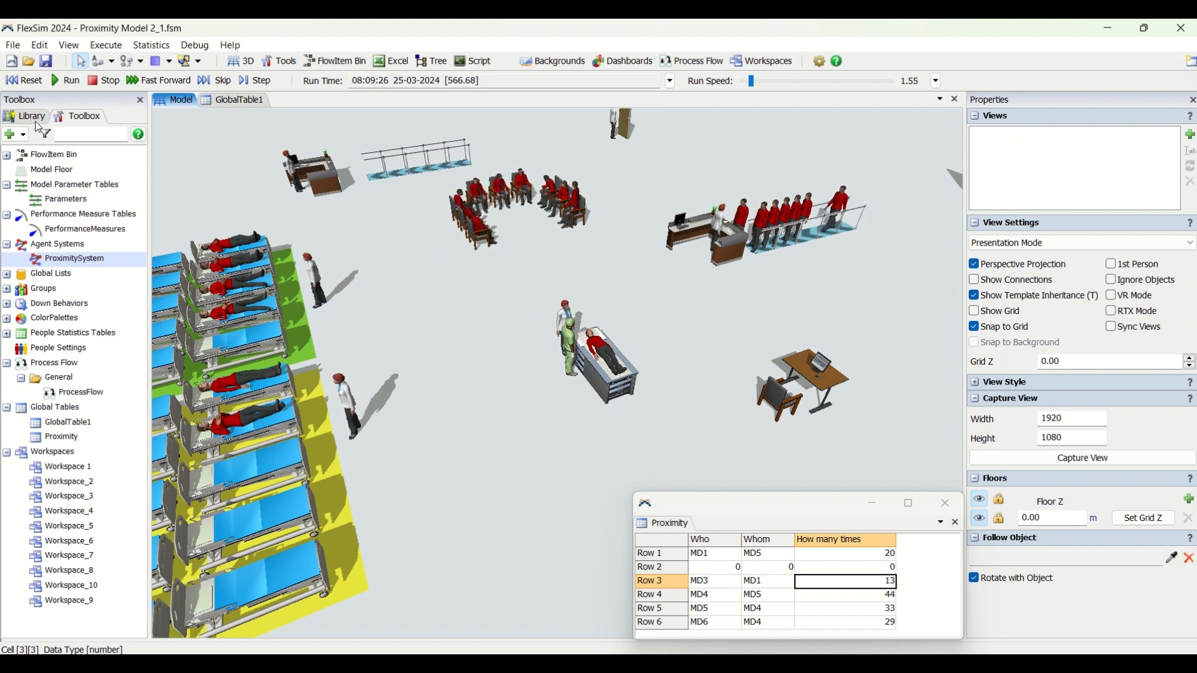
pyautogui.doubleClick(61, 260)
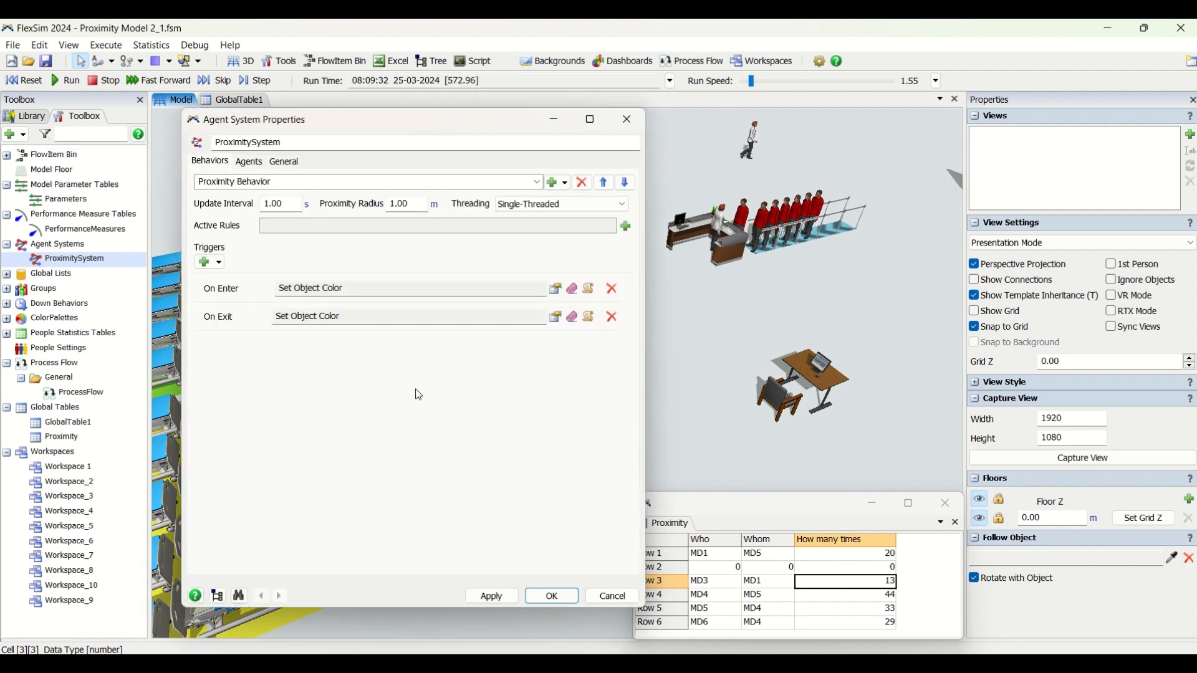
pyautogui.click(554, 599)
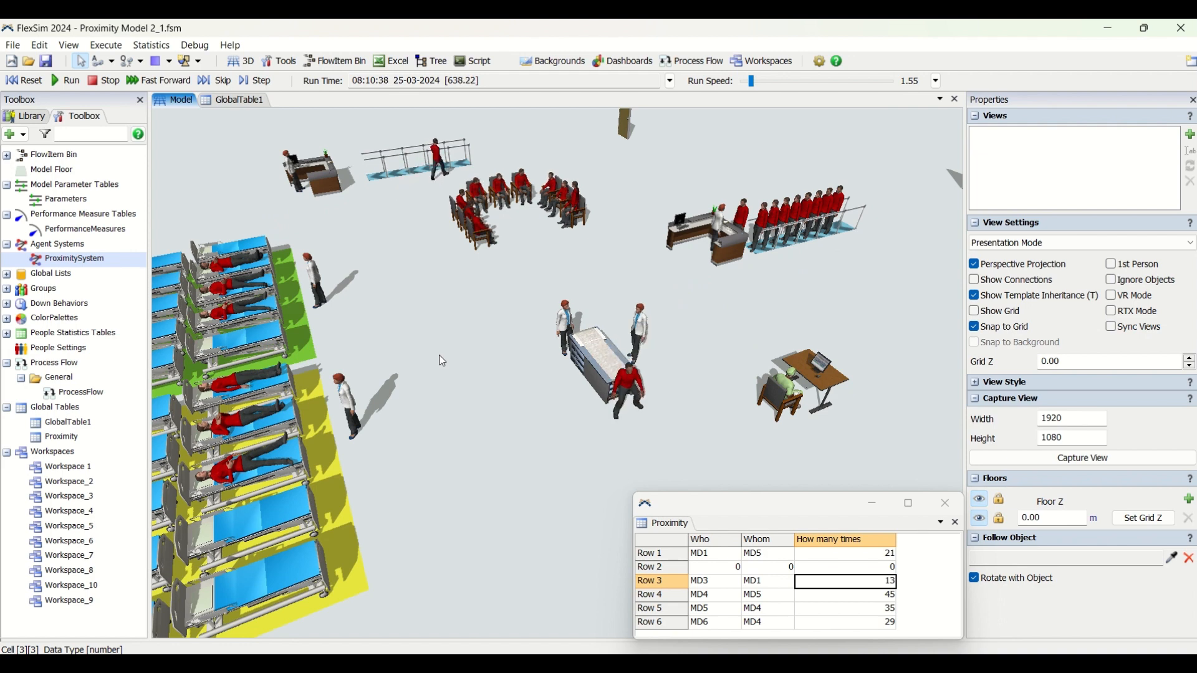
# Check which types of agent system can be added to the model, without adding one
pyautogui.click(15, 134)
pyautogui.moveTo(150, 157)
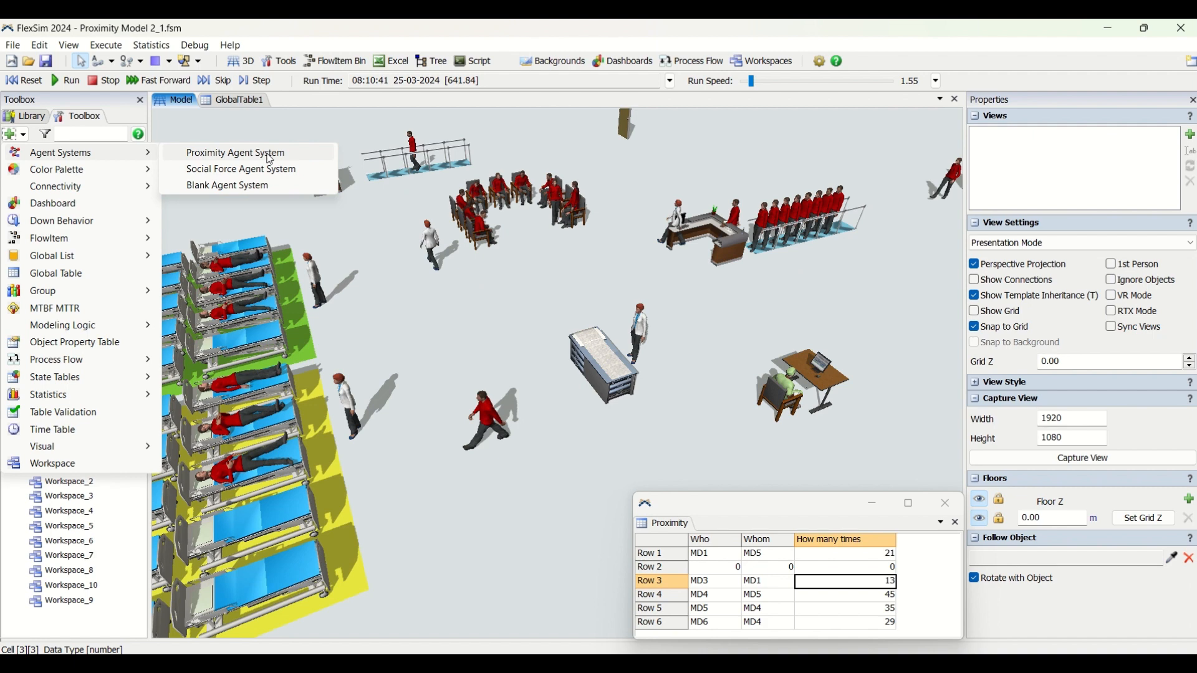
pyautogui.click(281, 186)
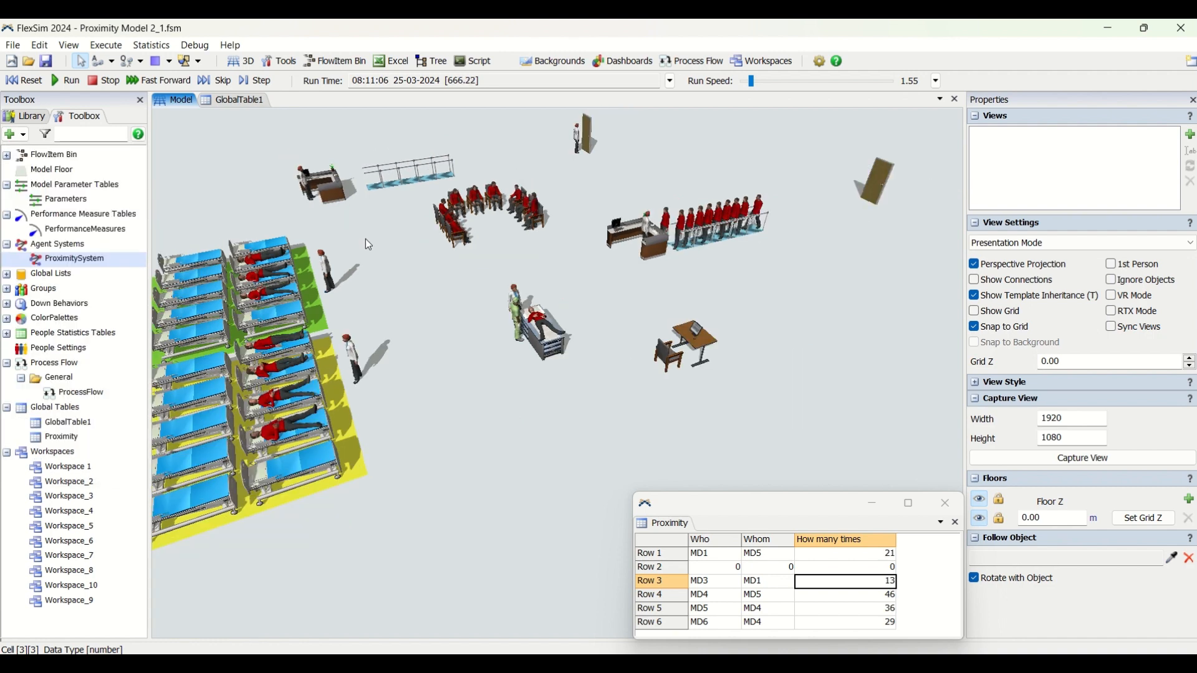
pyautogui.scroll(3, 402, 274)
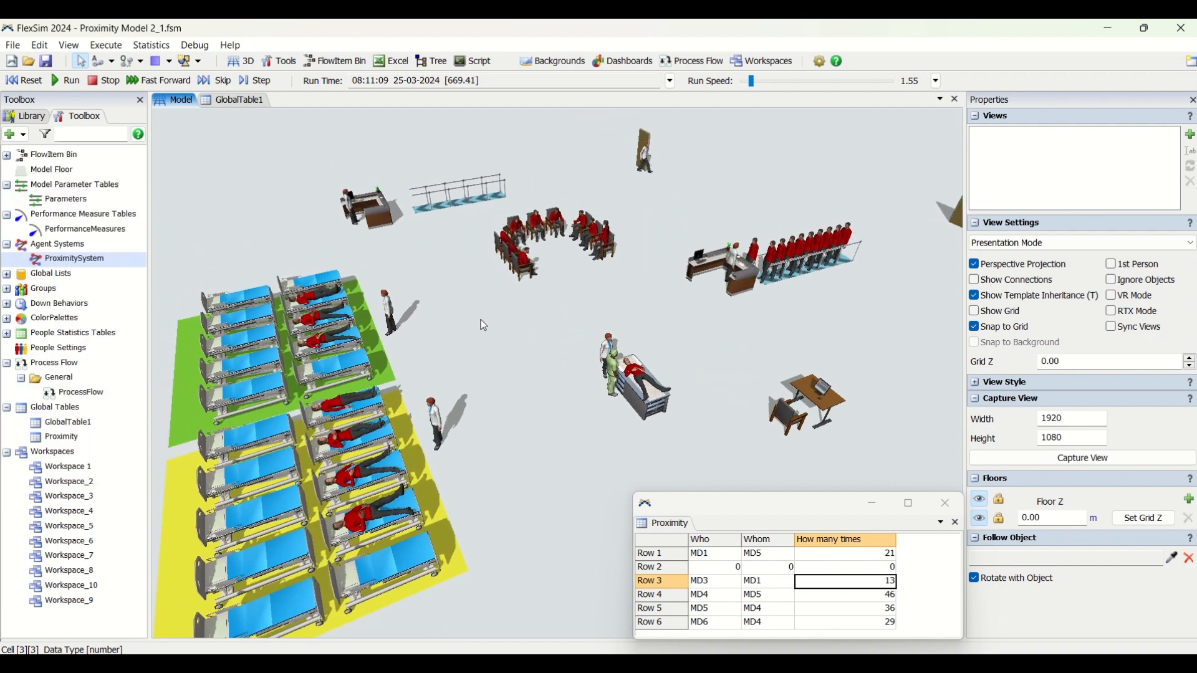
pyautogui.moveTo(480, 320); pyautogui.dragTo(521, 275, button='right')
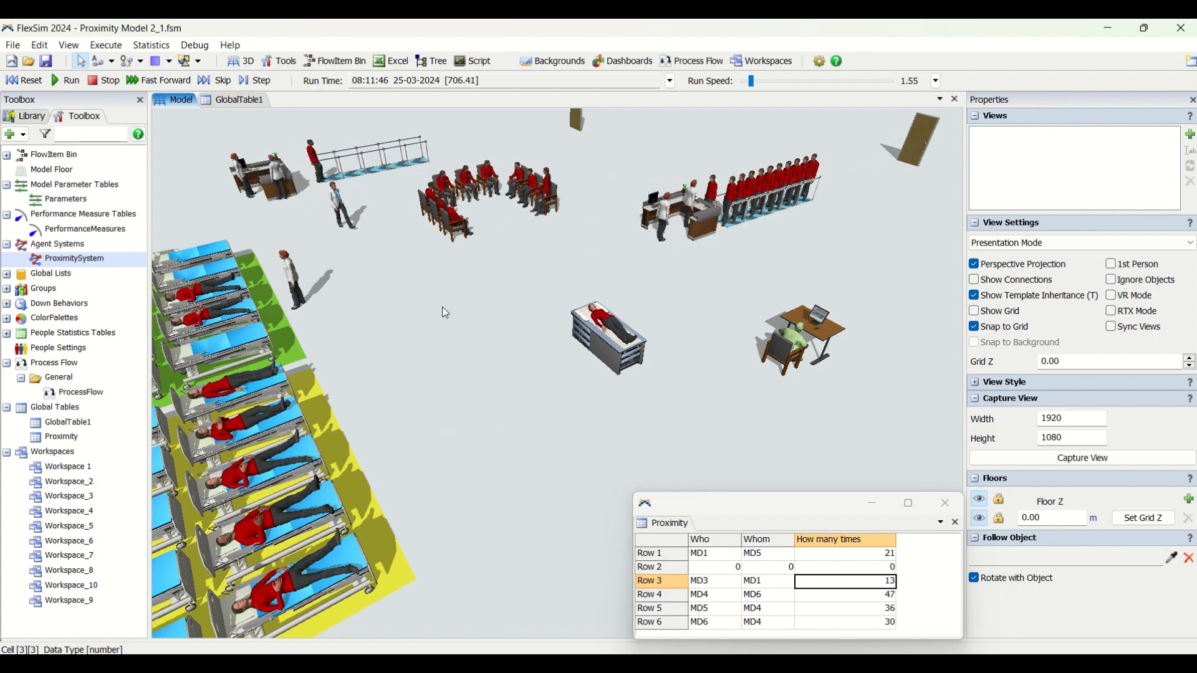
pyautogui.moveTo(526, 321); pyautogui.dragTo(409, 299, button='right')
pyautogui.moveTo(698, 348); pyautogui.dragTo(578, 356, button='right')
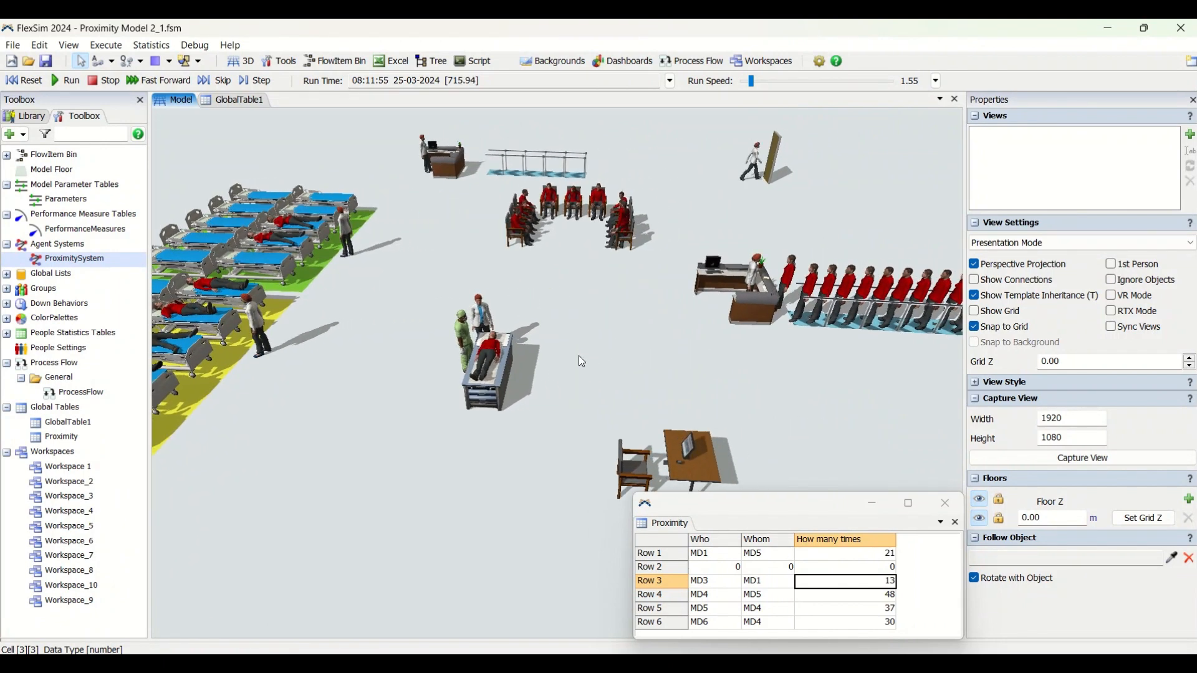